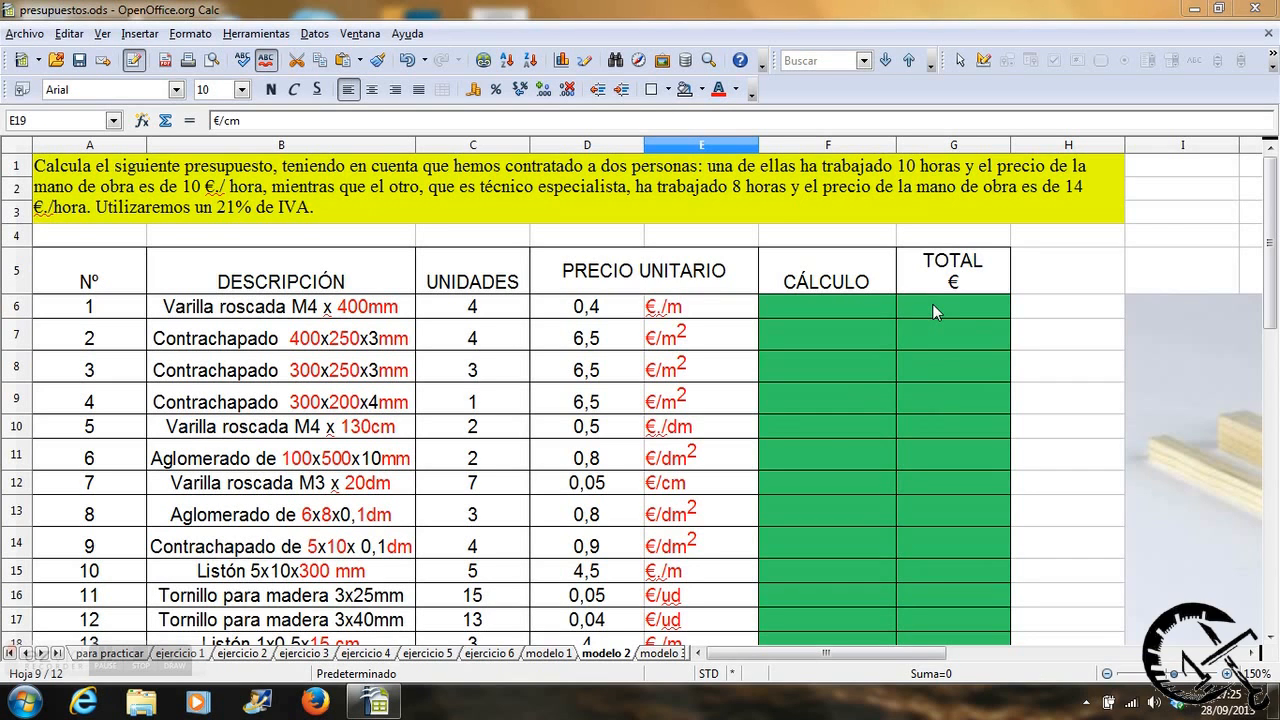
Look over the budget exercise: the statement, materials table, labour and totals sections, and the pictures of the materials.
{"action": "left_click_drag", "start_coordinate": [1268, 220], "coordinate": [1277, 318]}
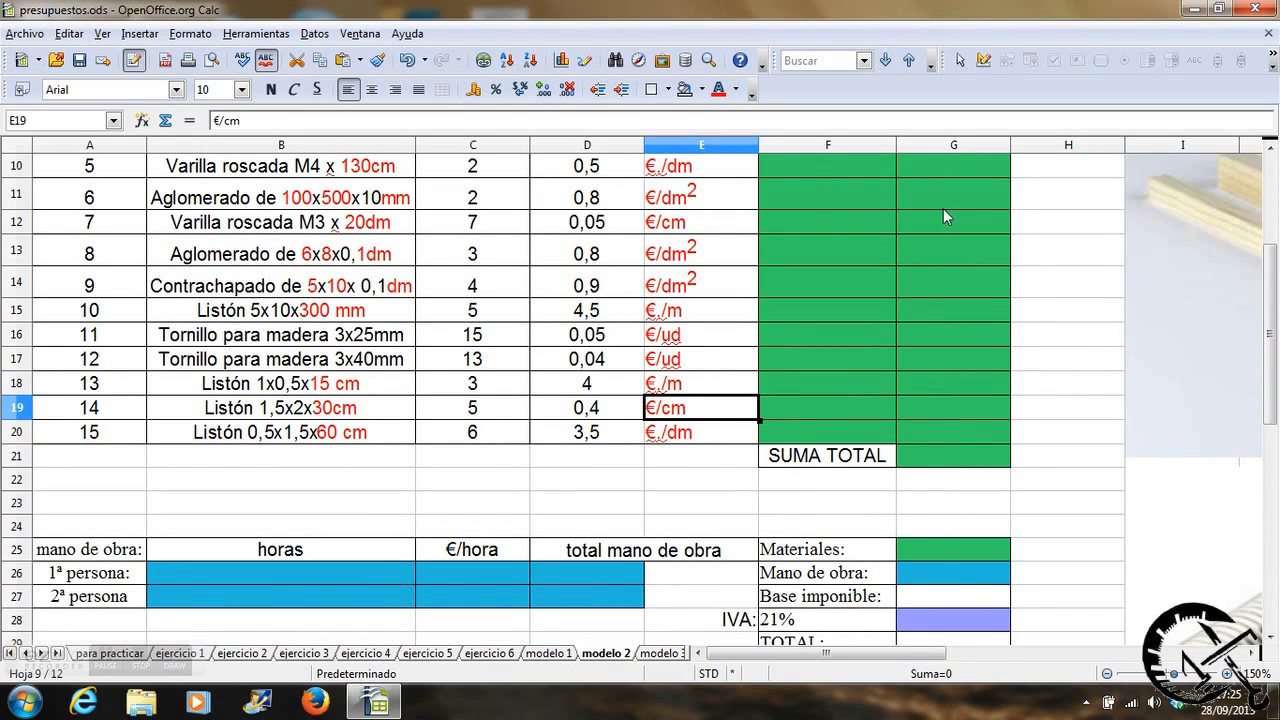
{"action": "left_click_drag", "start_coordinate": [1271, 257], "coordinate": [1272, 283]}
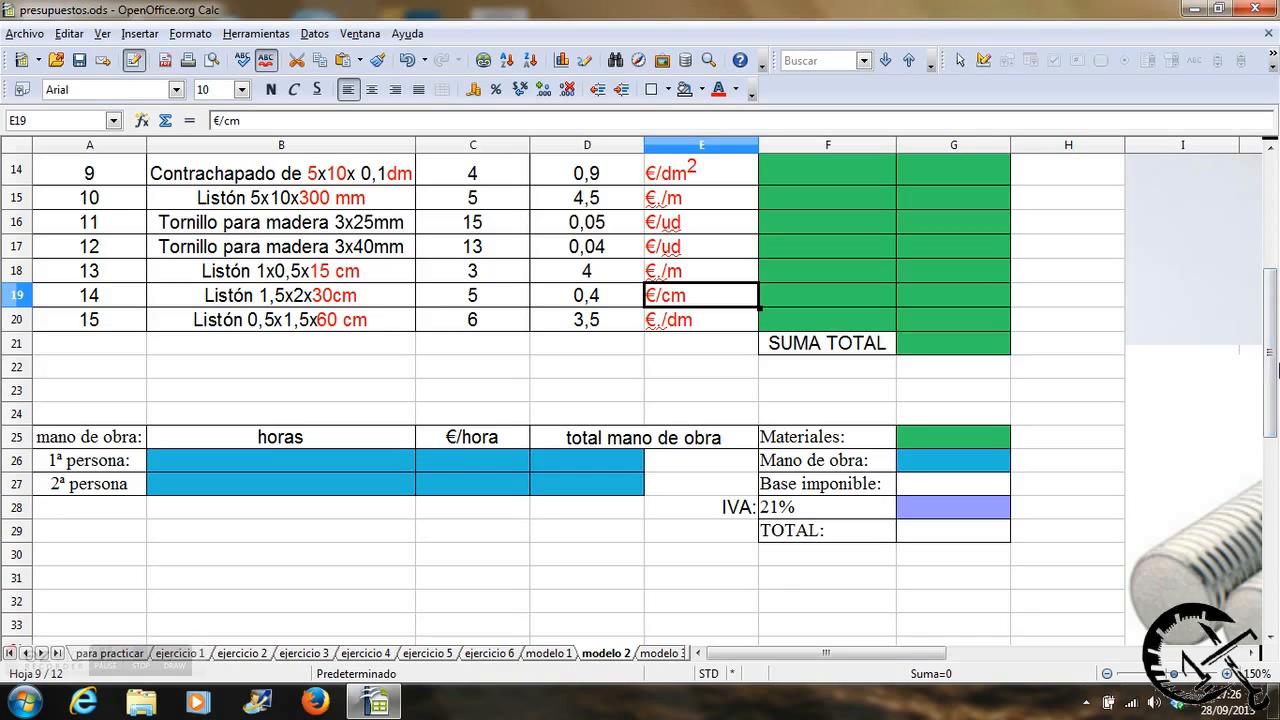
{"action": "left_click_drag", "start_coordinate": [1268, 375], "coordinate": [1266, 277]}
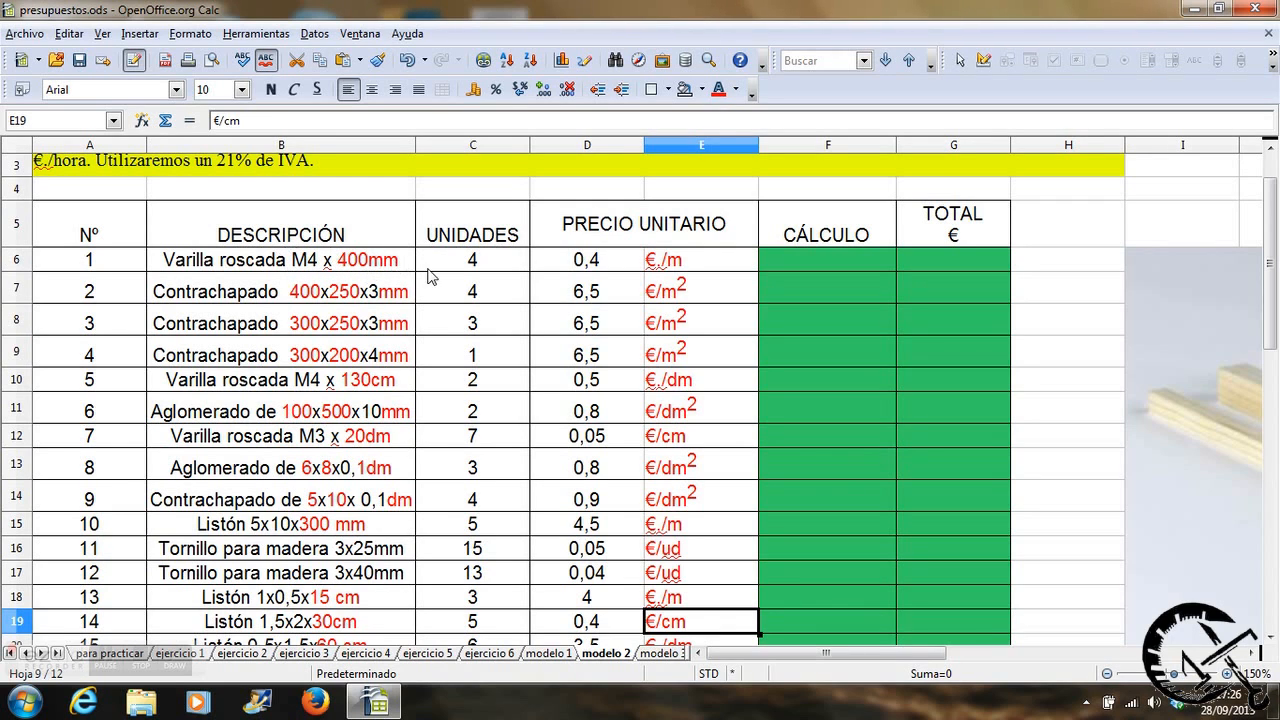
{"action": "left_click_drag", "start_coordinate": [863, 653], "coordinate": [935, 651]}
{"action": "left_click_drag", "start_coordinate": [1272, 275], "coordinate": [1277, 398]}
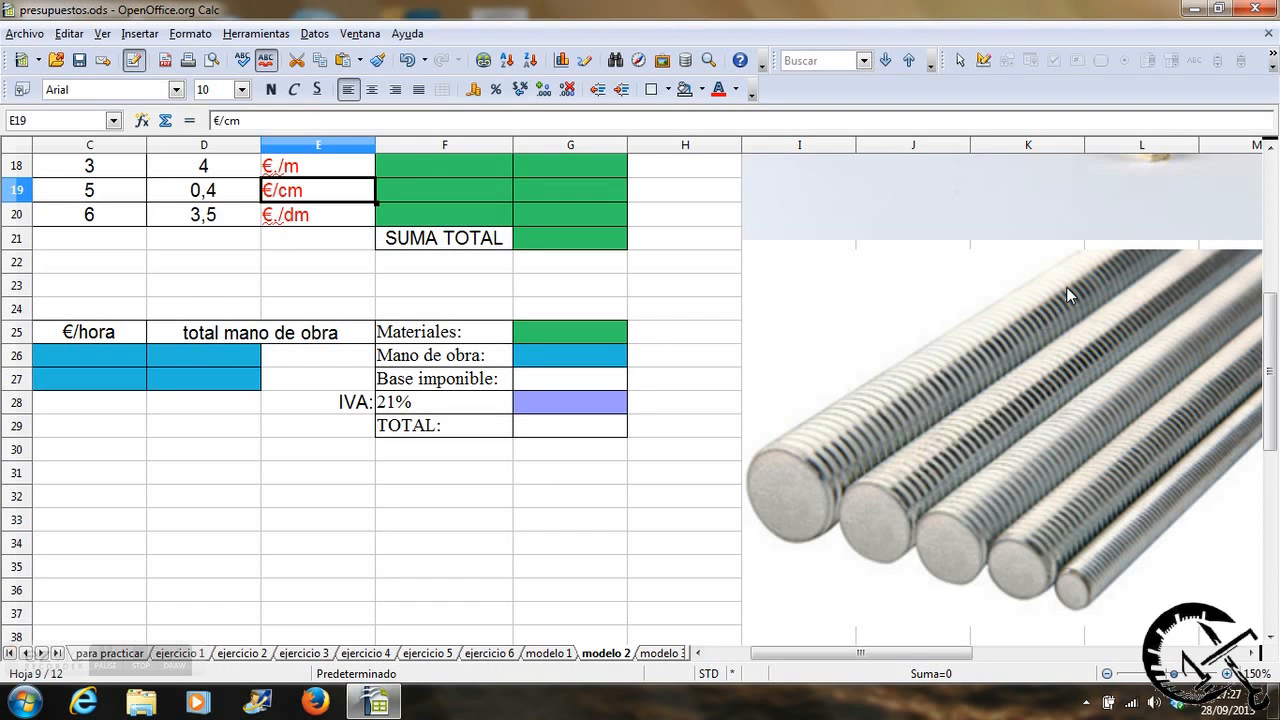
{"action": "left_click_drag", "start_coordinate": [1270, 422], "coordinate": [1262, 272]}
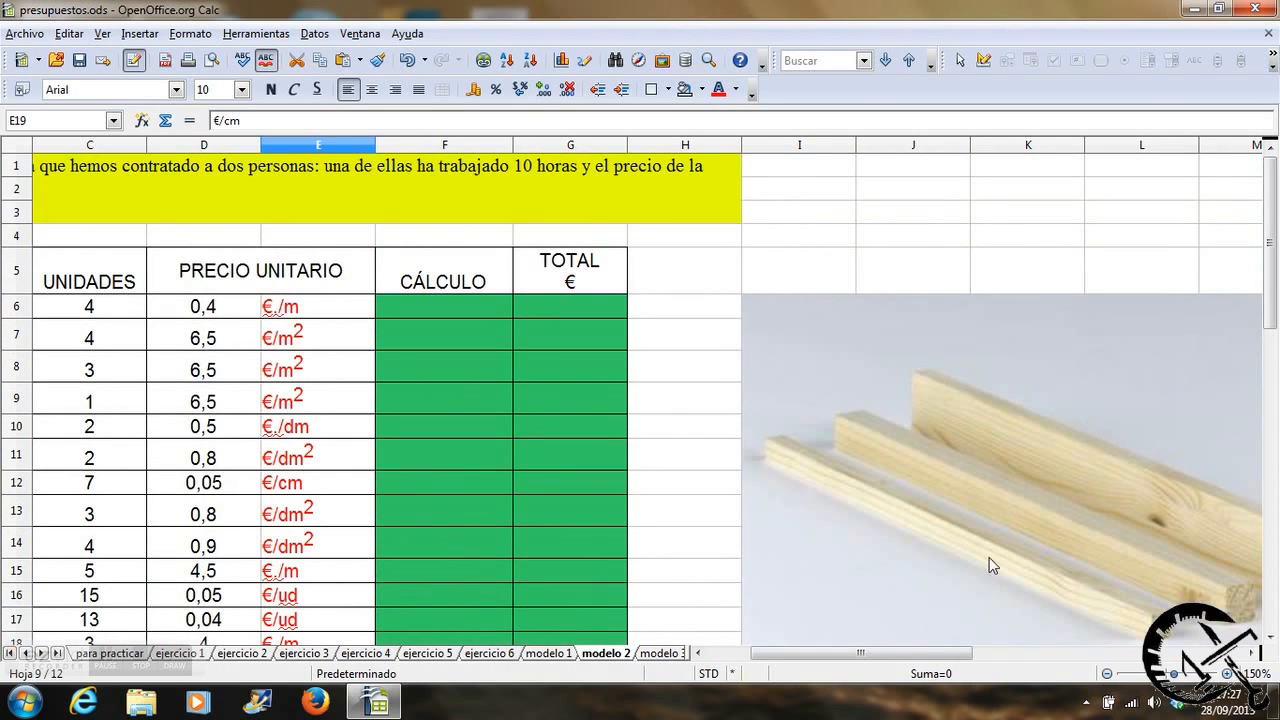
{"action": "left_click_drag", "start_coordinate": [805, 655], "coordinate": [771, 655]}
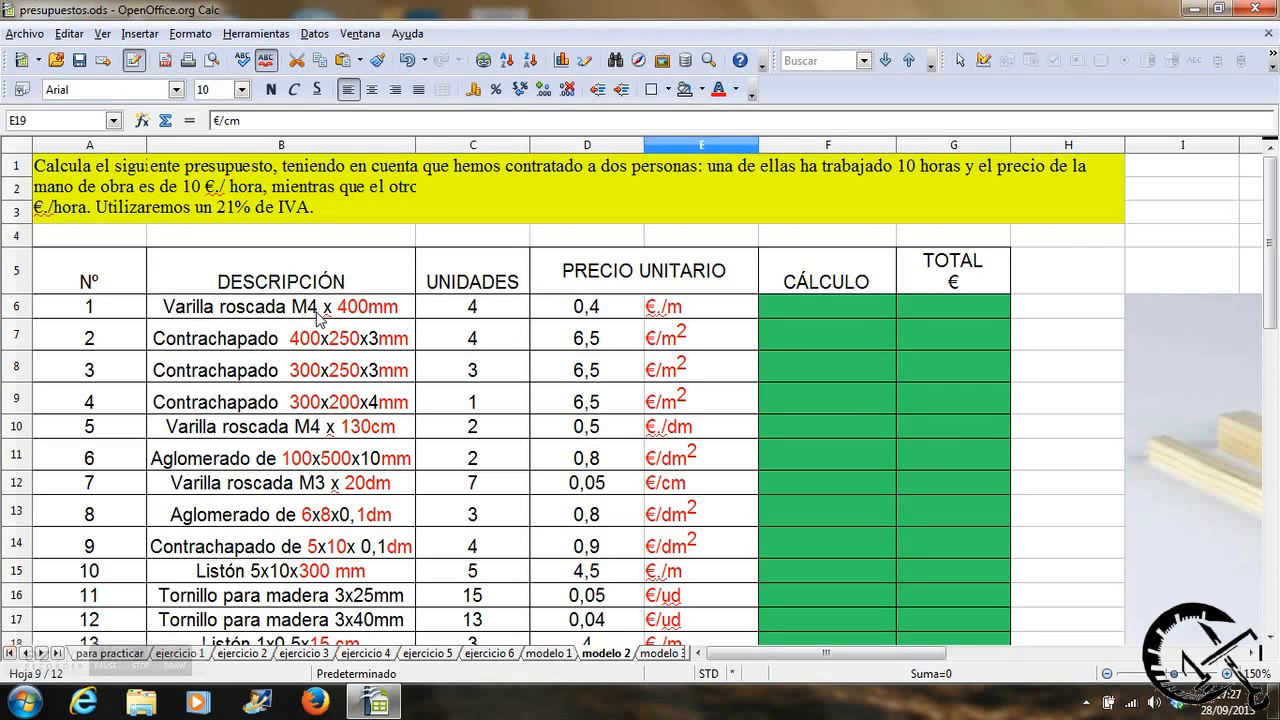
Write 0,4x4x0,4 as the calculation for item 1, the M4 threaded rod, in cell F6.
{"action": "left_click", "coordinate": [798, 310]}
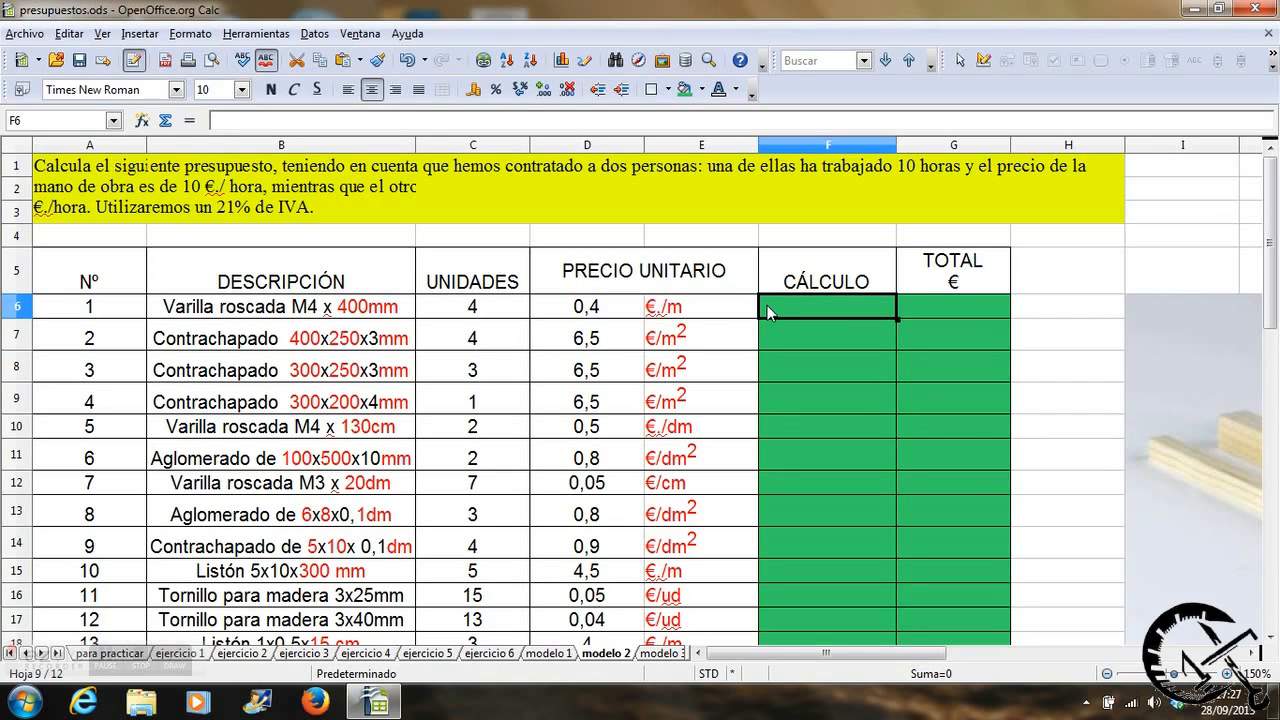
{"action": "type", "text": "0,4"}
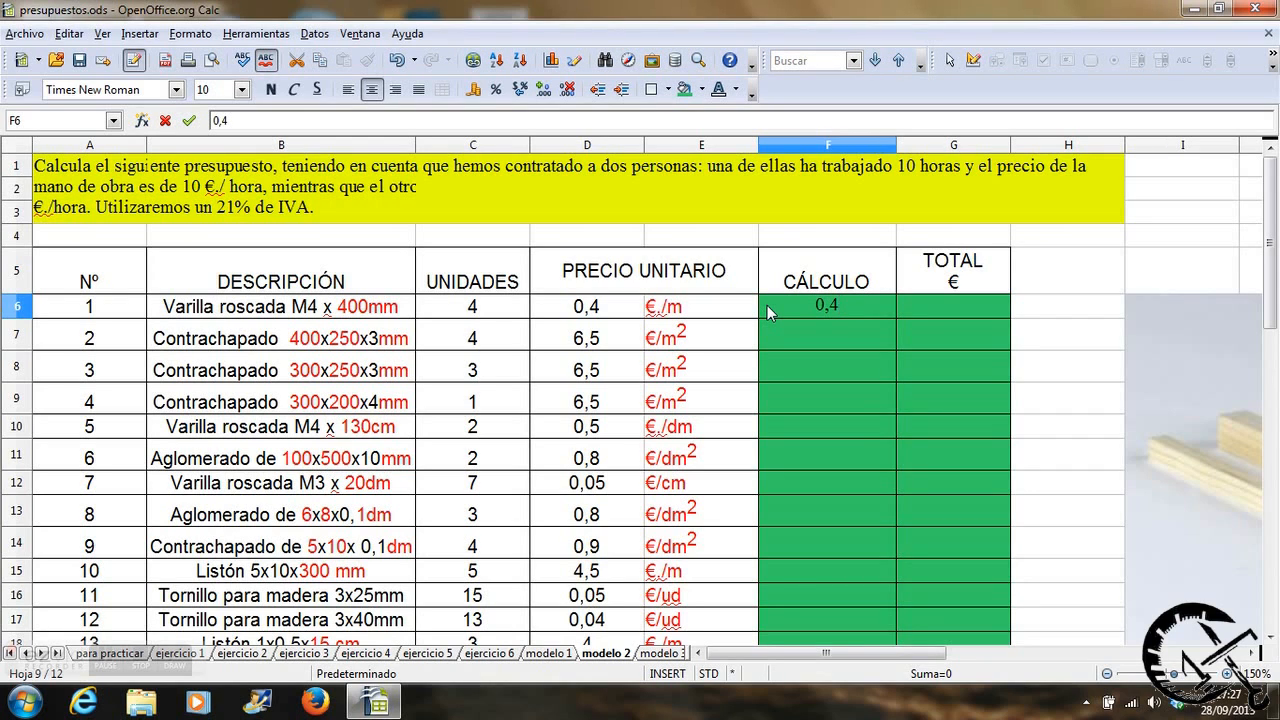
{"action": "type", "text": "x4x0,4"}
Calculate item 1's total in G6 with the formula =0,4*C6*D6.
{"action": "left_click", "coordinate": [913, 303]}
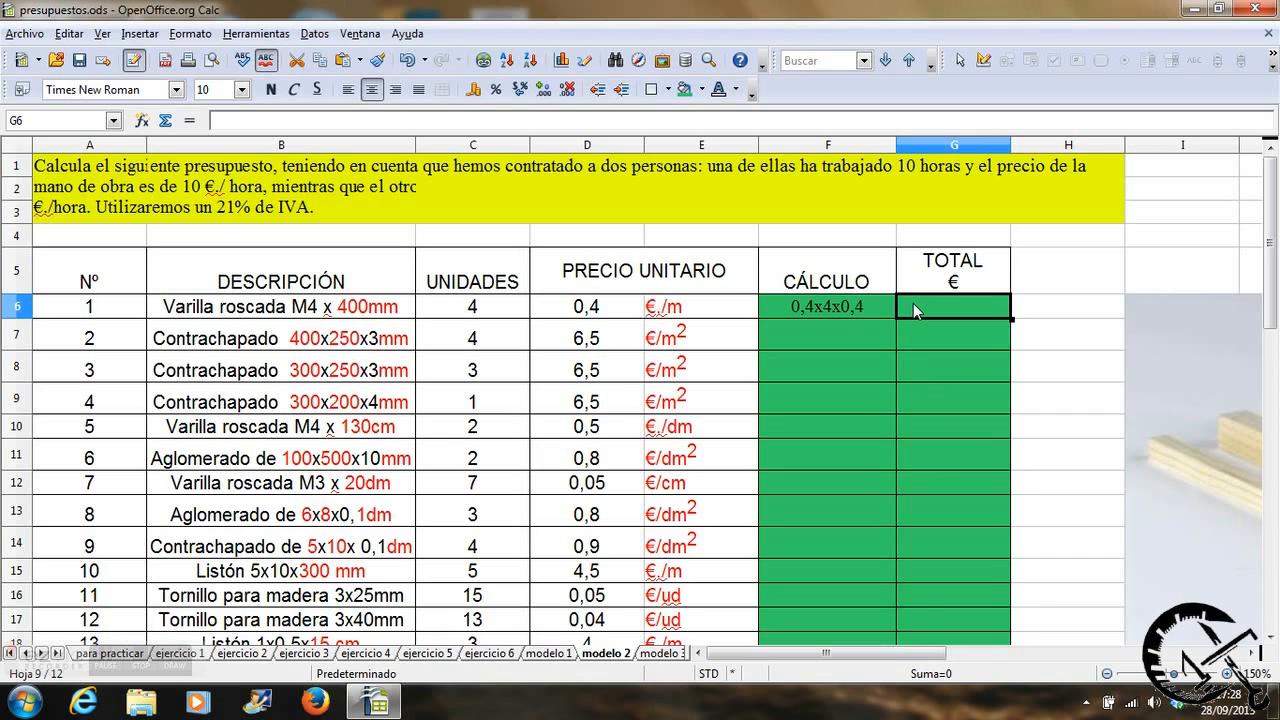
{"action": "type", "text": "="}
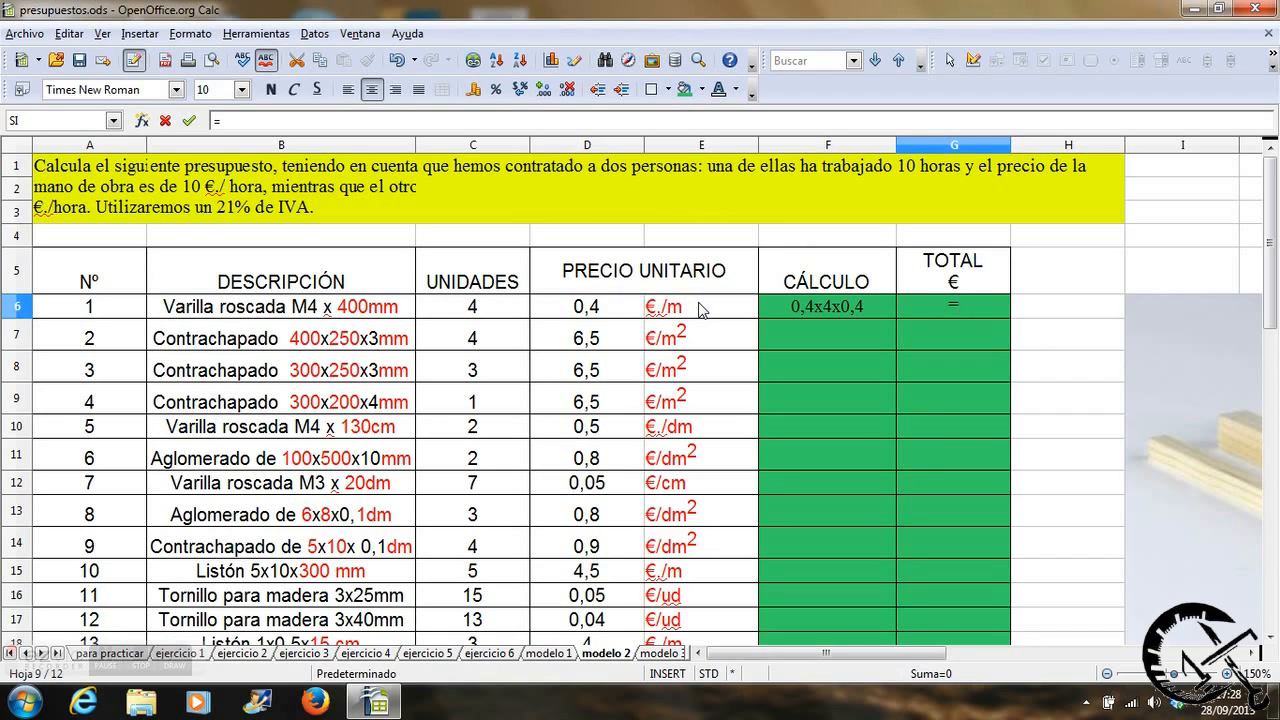
{"action": "type", "text": "0,4*"}
{"action": "left_click", "coordinate": [497, 314]}
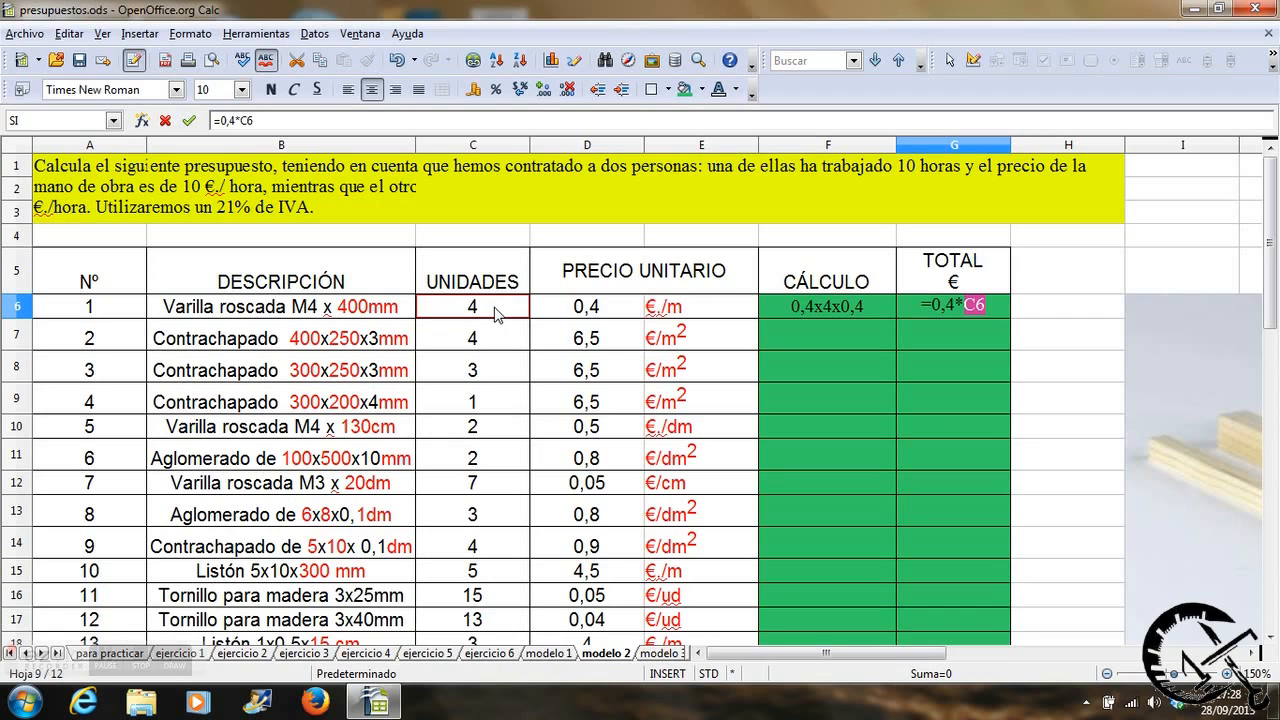
{"action": "type", "text": "*"}
{"action": "left_click", "coordinate": [570, 312]}
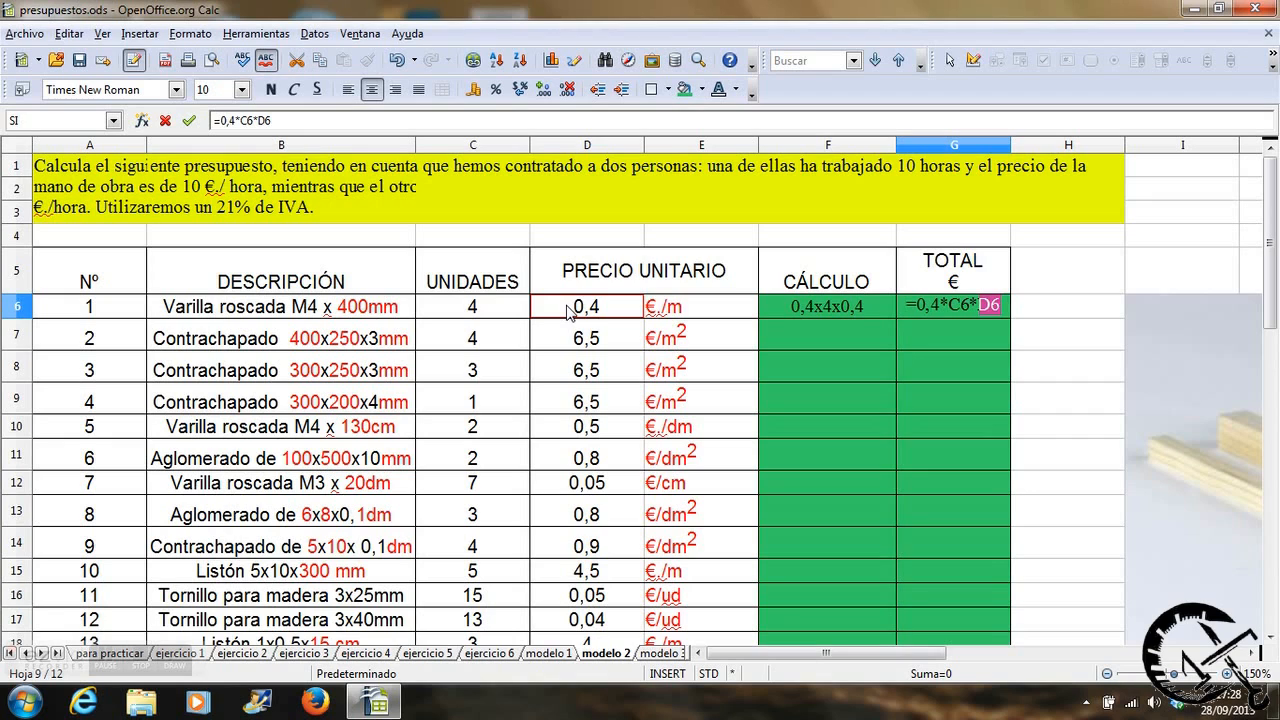
{"action": "key", "text": "Return"}
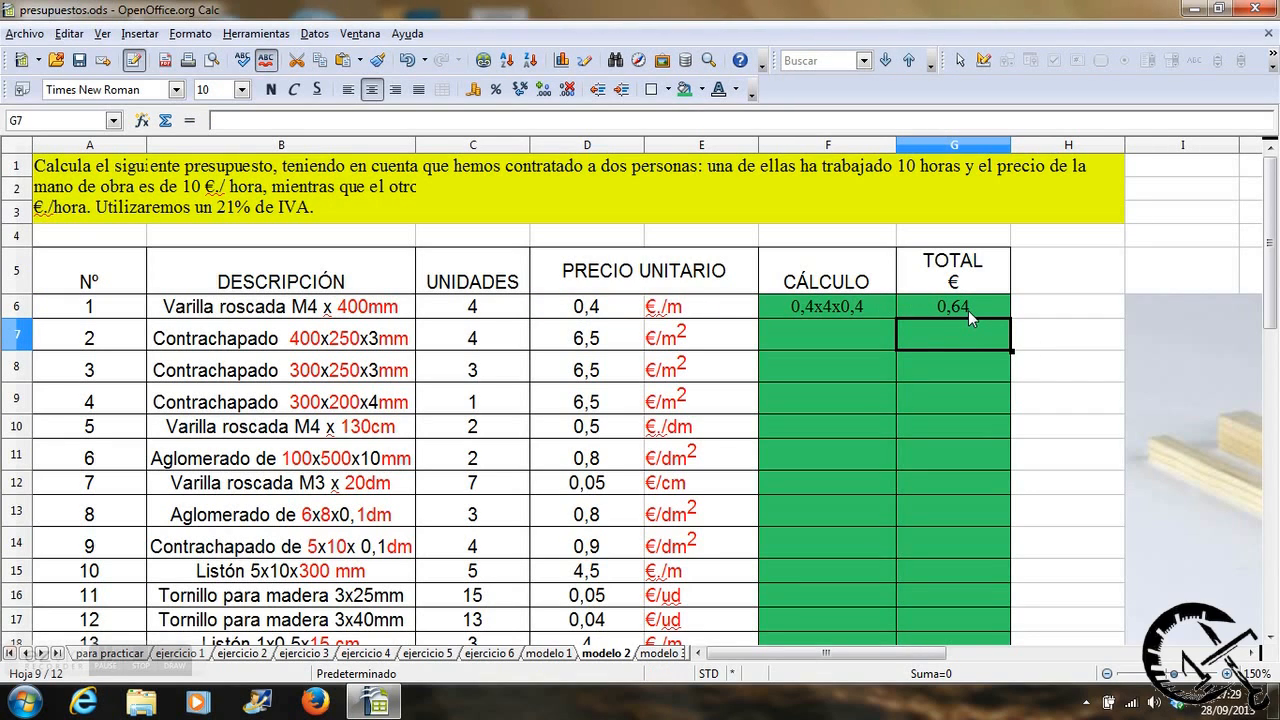
Test the item 1 total by setting its units in C6 to 6, and restore them to 4.
{"action": "left_click", "coordinate": [478, 311]}
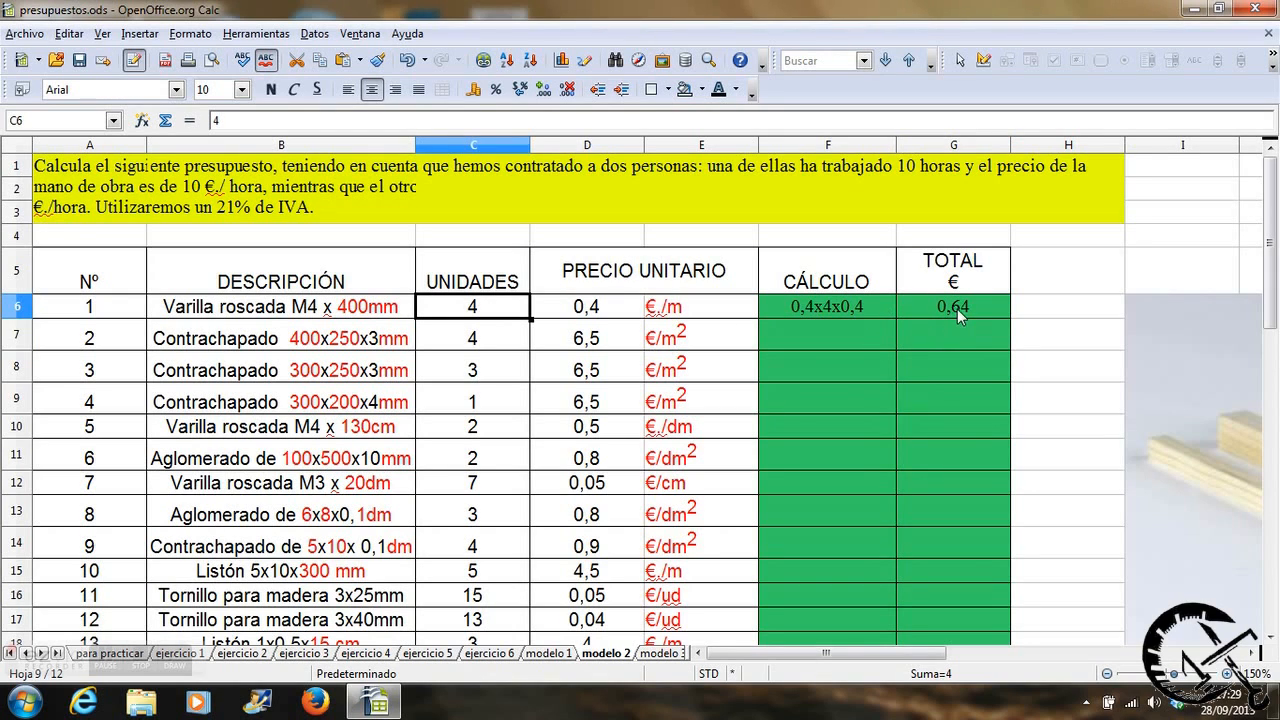
{"action": "type", "text": "6"}
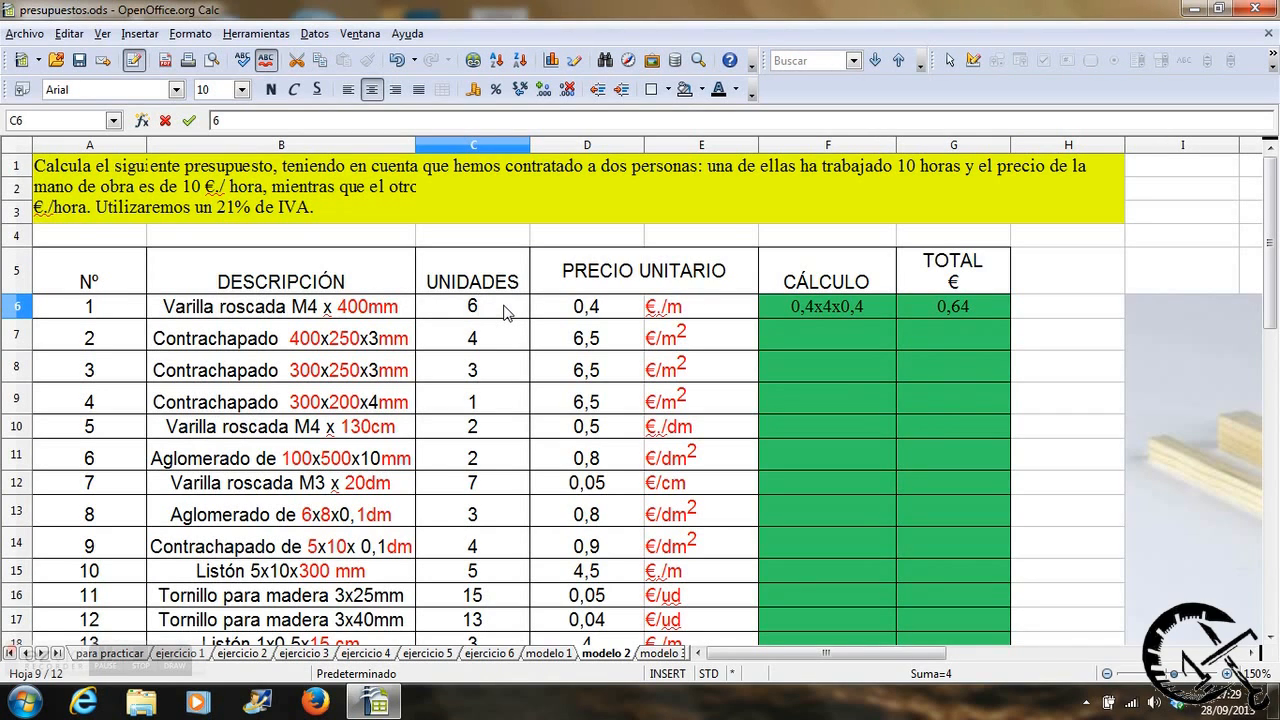
{"action": "key", "text": "Return"}
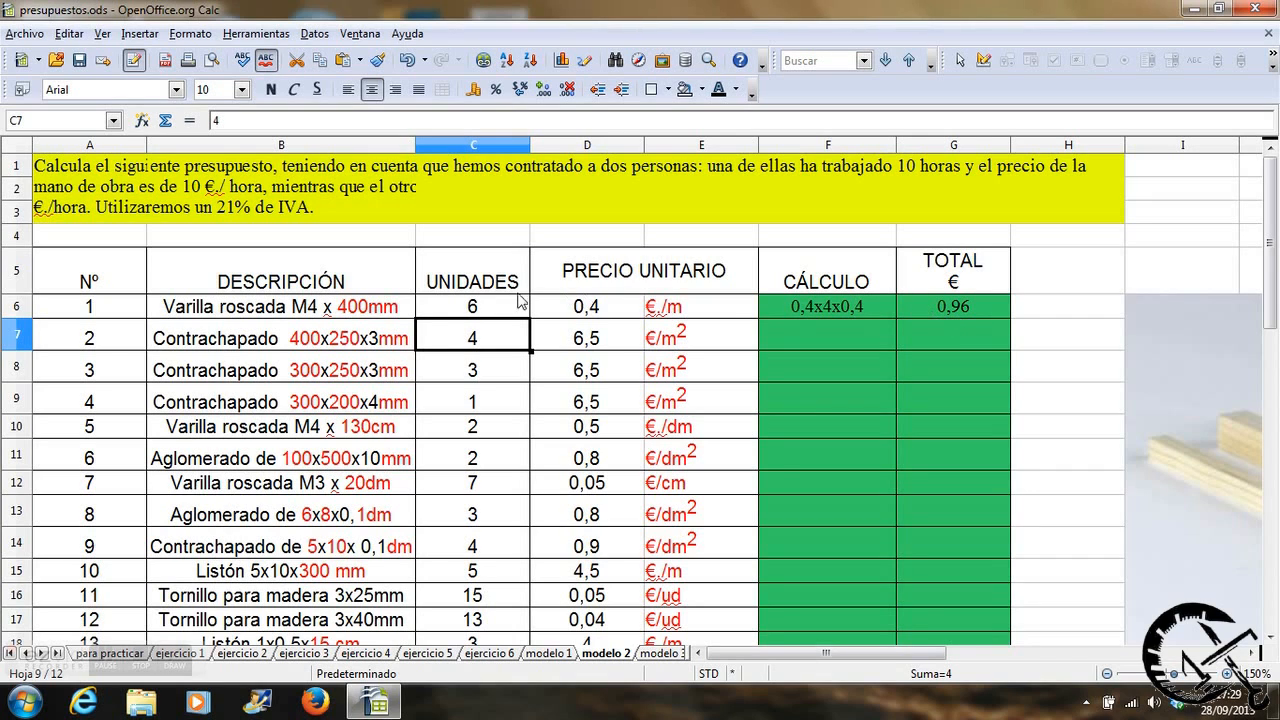
{"action": "left_click", "coordinate": [490, 308]}
{"action": "type", "text": "4"}
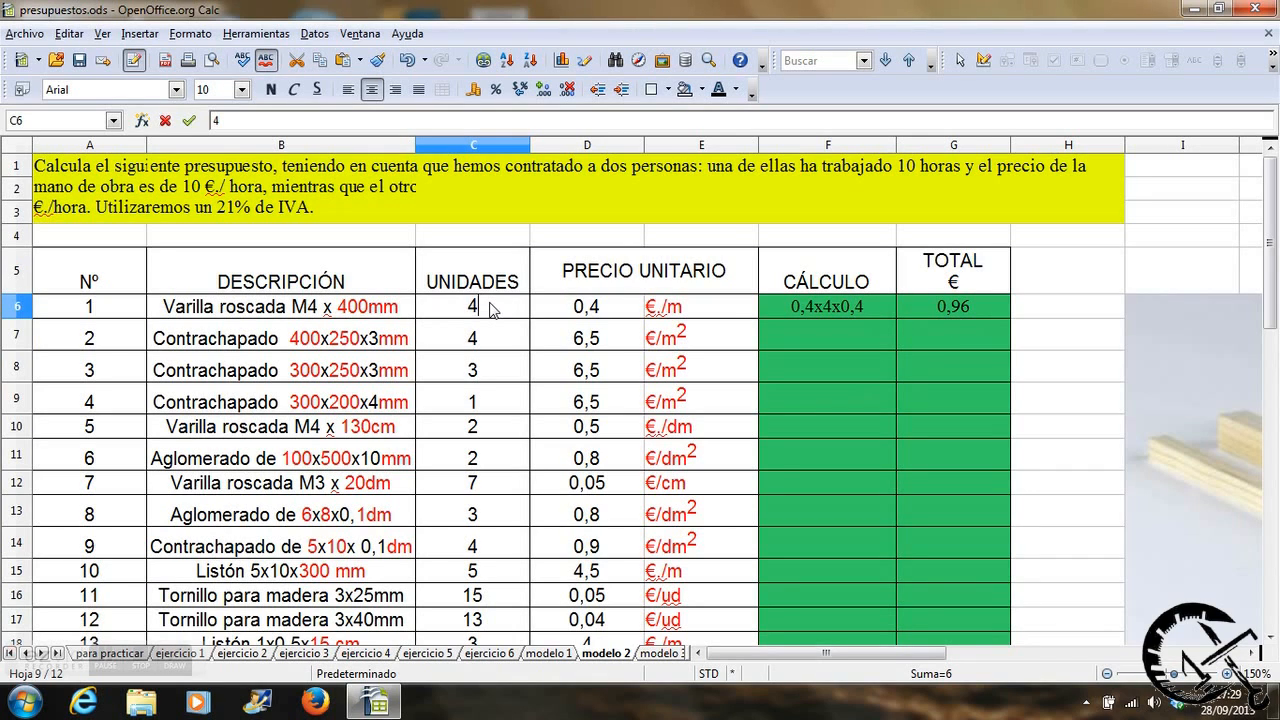
{"action": "key", "text": "Return"}
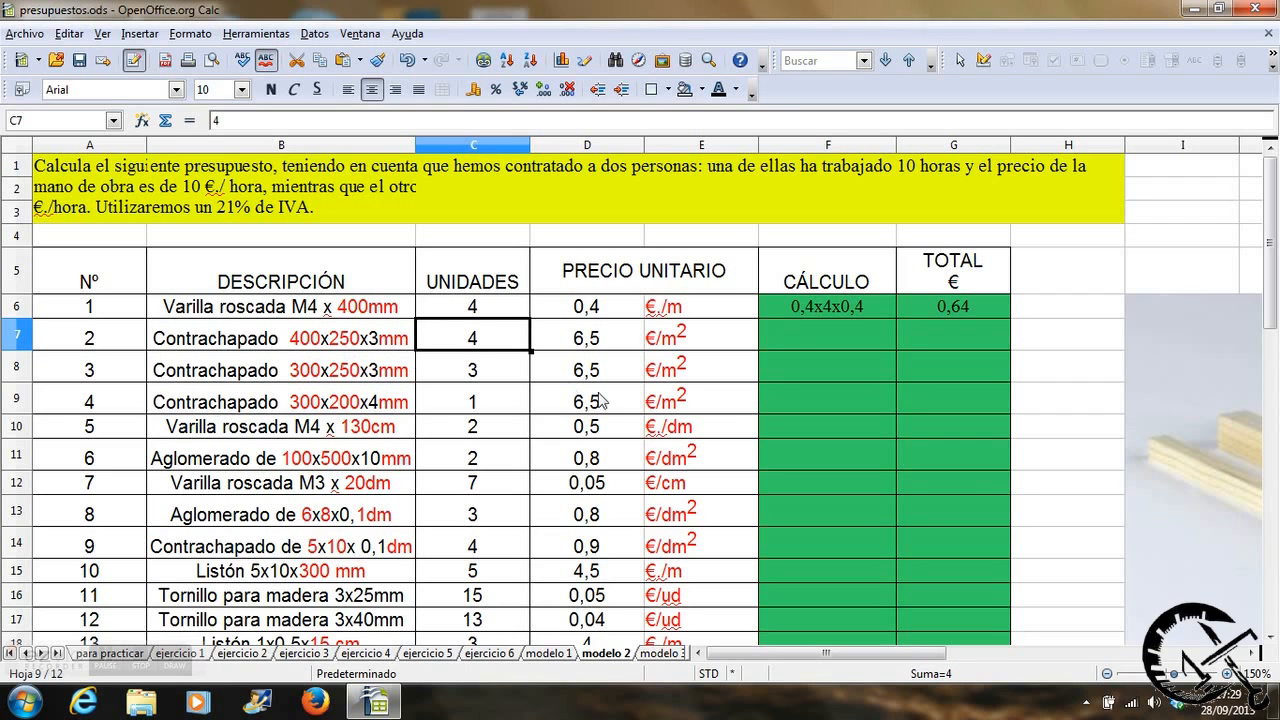
Write 0,4x0,25x4x6,5 as the calculation for item 2, the 400x250x3mm plywood, in cell F7.
{"action": "left_click_drag", "start_coordinate": [757, 660], "coordinate": [993, 660]}
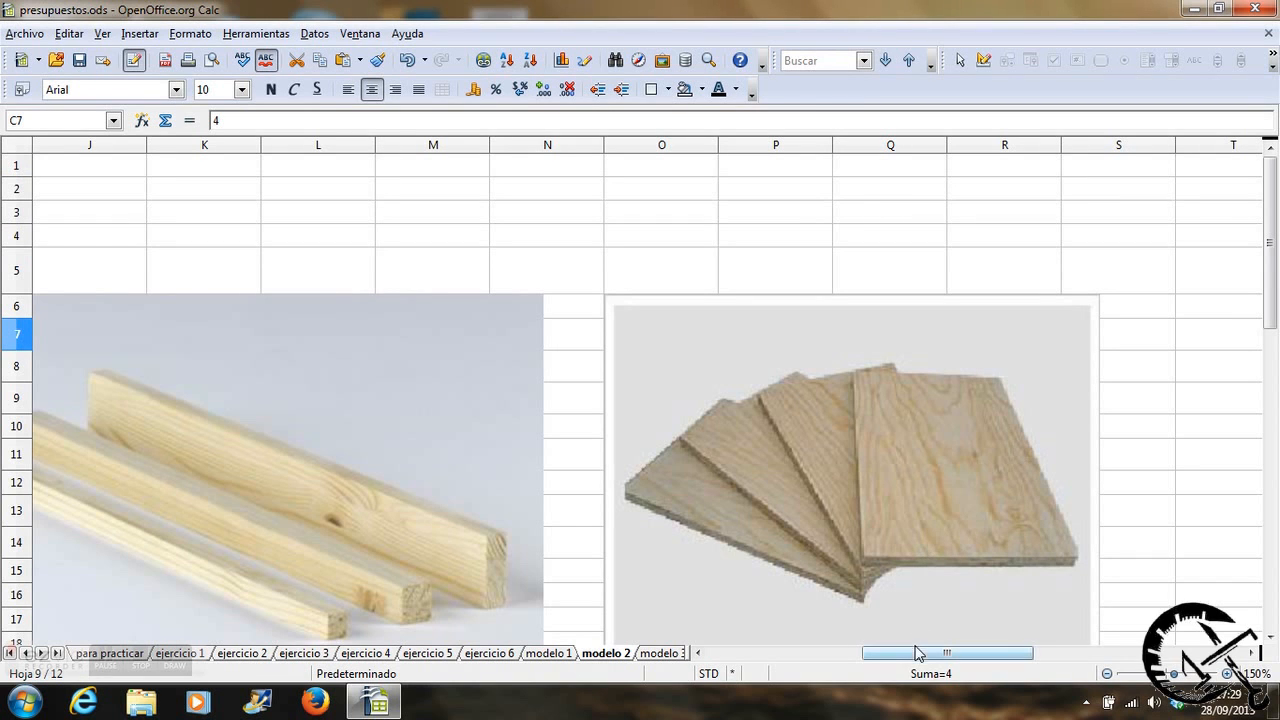
{"action": "left_click_drag", "start_coordinate": [920, 660], "coordinate": [782, 652]}
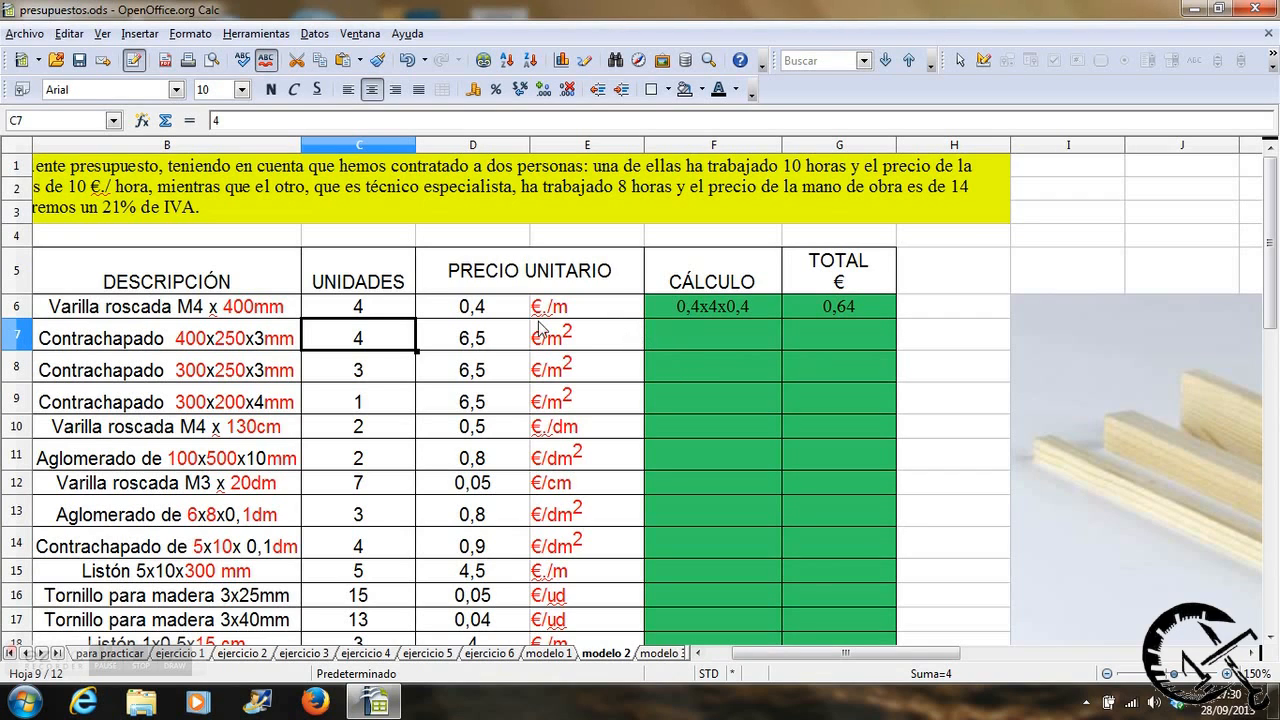
{"action": "left_click", "coordinate": [658, 336]}
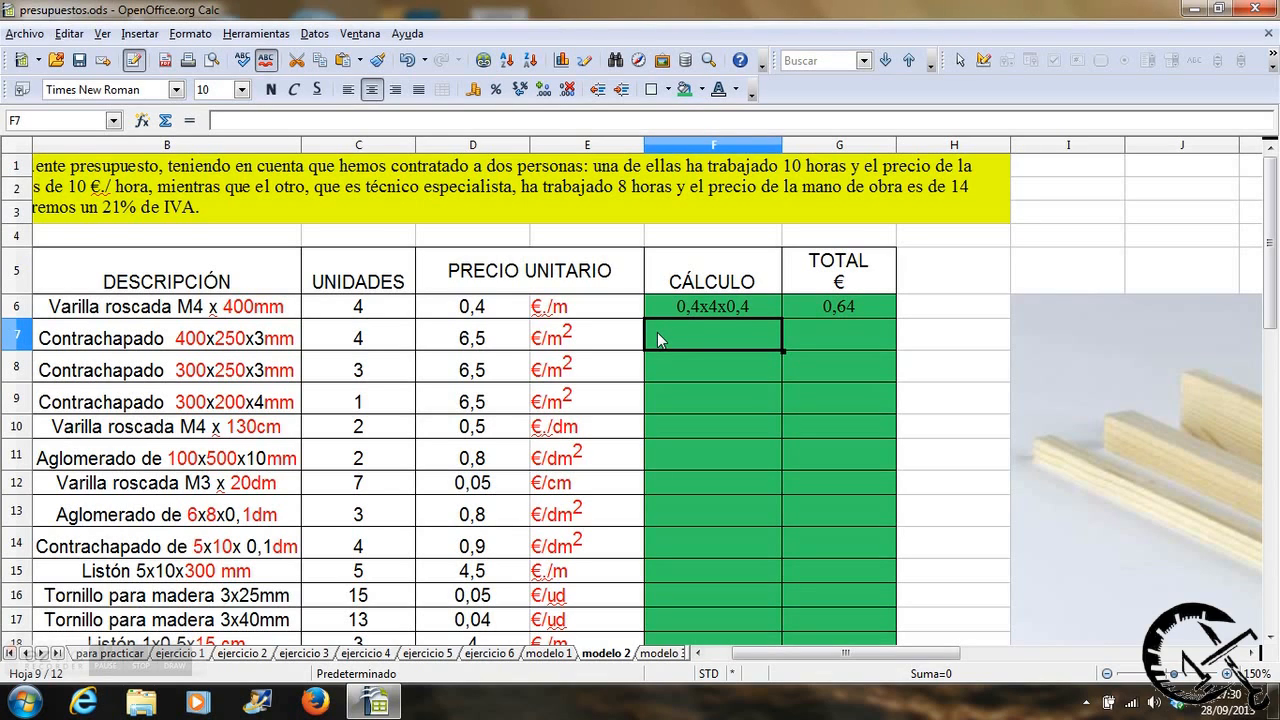
{"action": "type", "text": "0,4"}
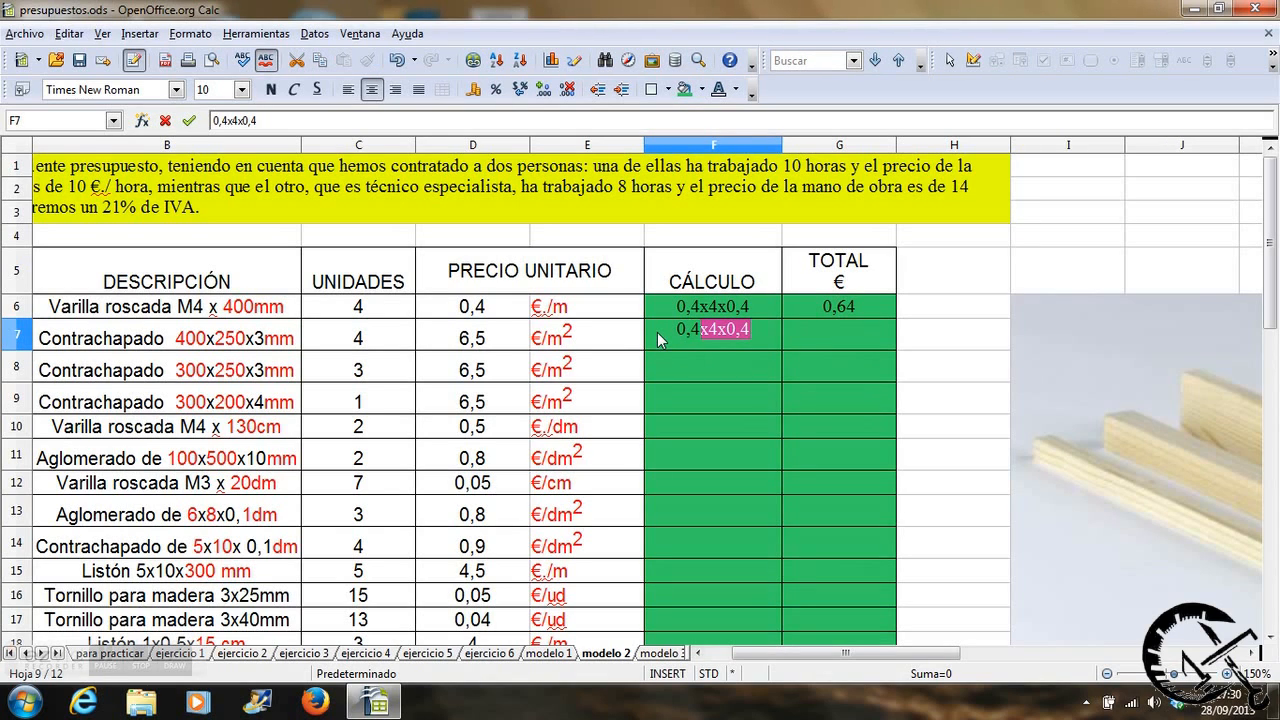
{"action": "type", "text": "x0"}
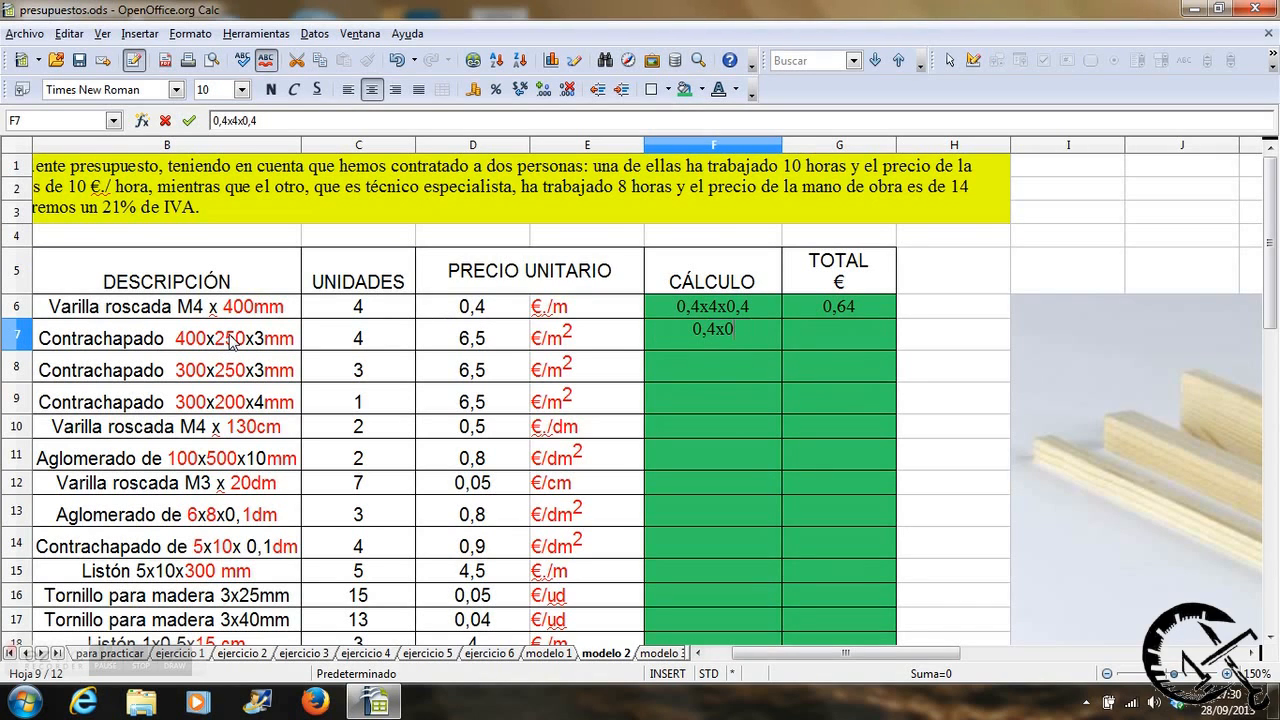
{"action": "type", "text": ",25x"}
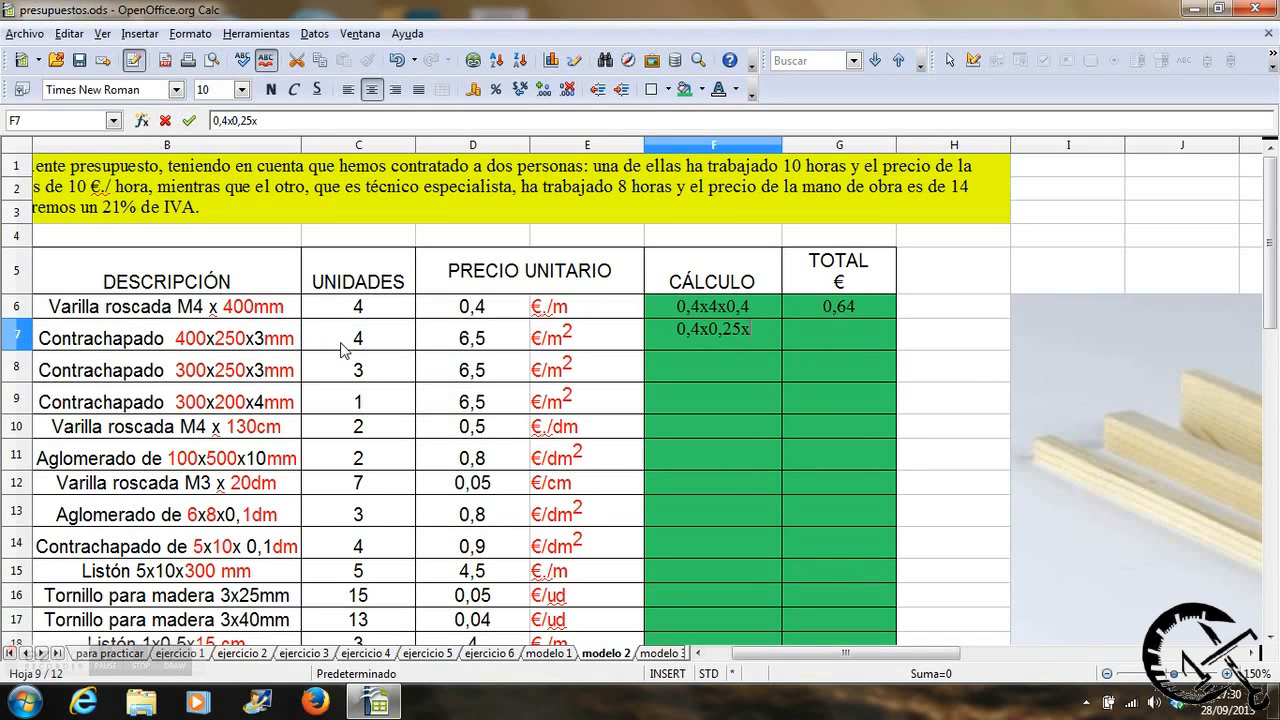
{"action": "type", "text": "4x"}
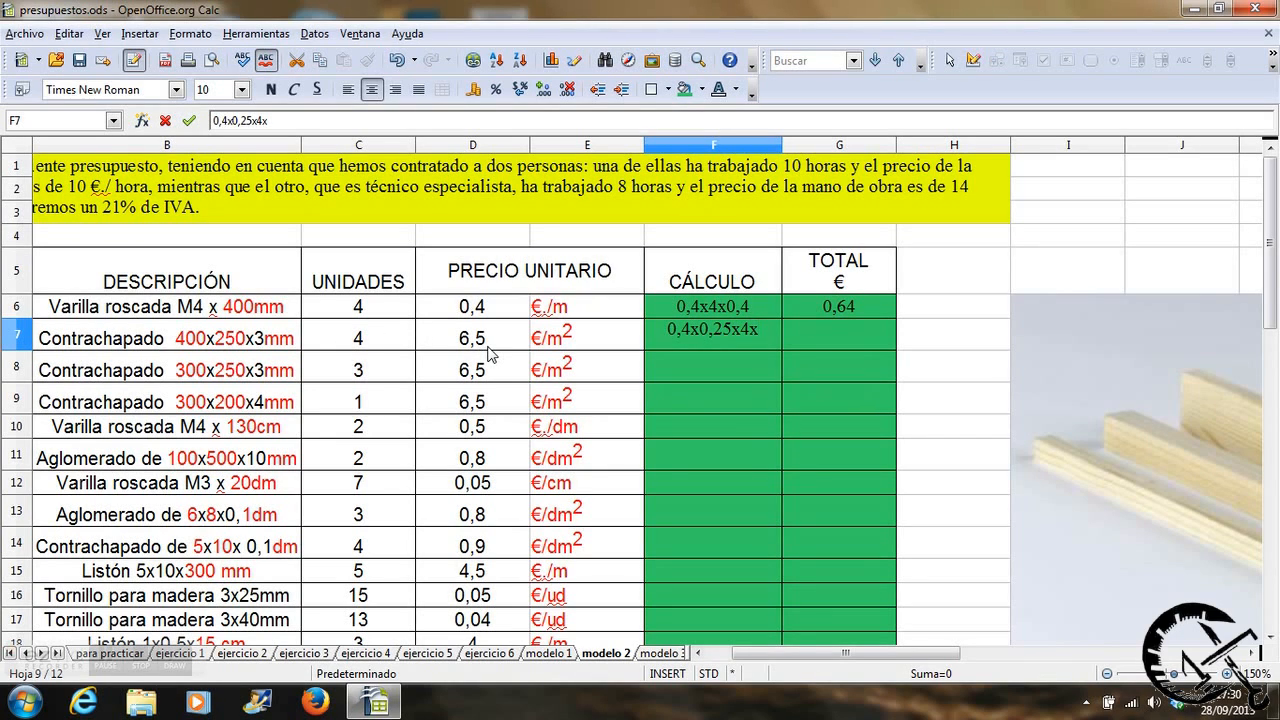
{"action": "type", "text": "6"}
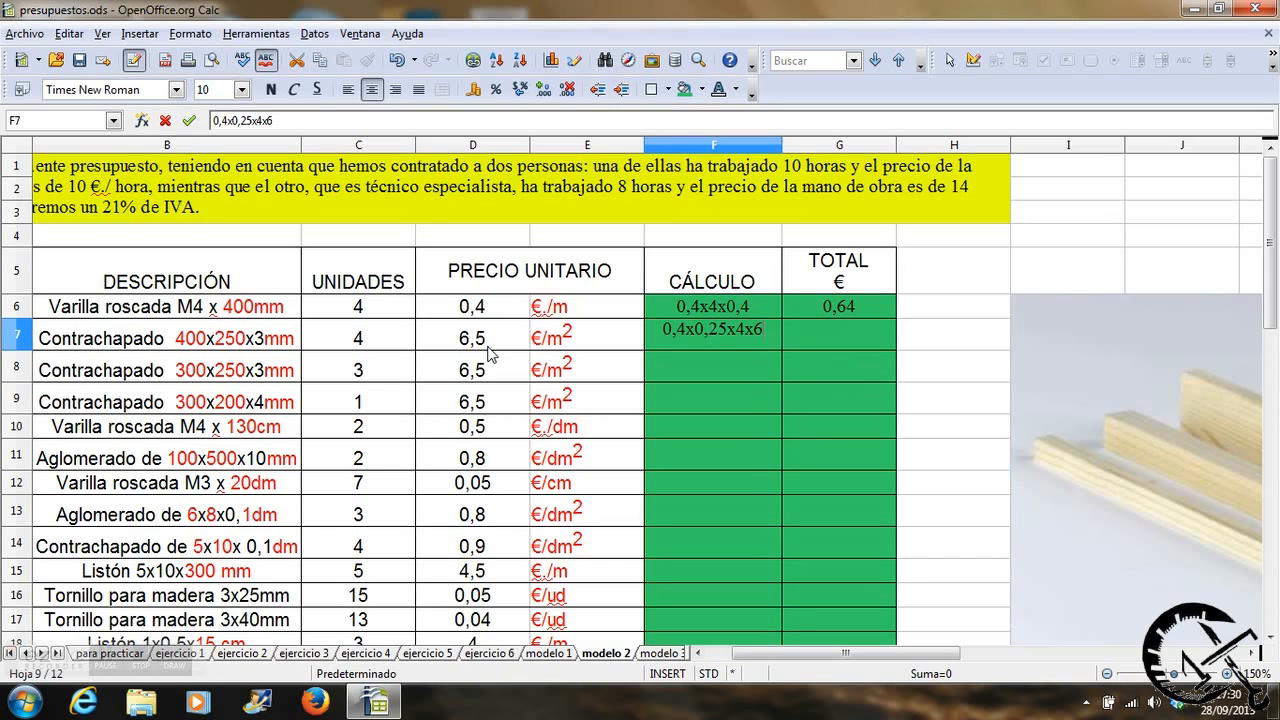
{"action": "type", "text": ",5"}
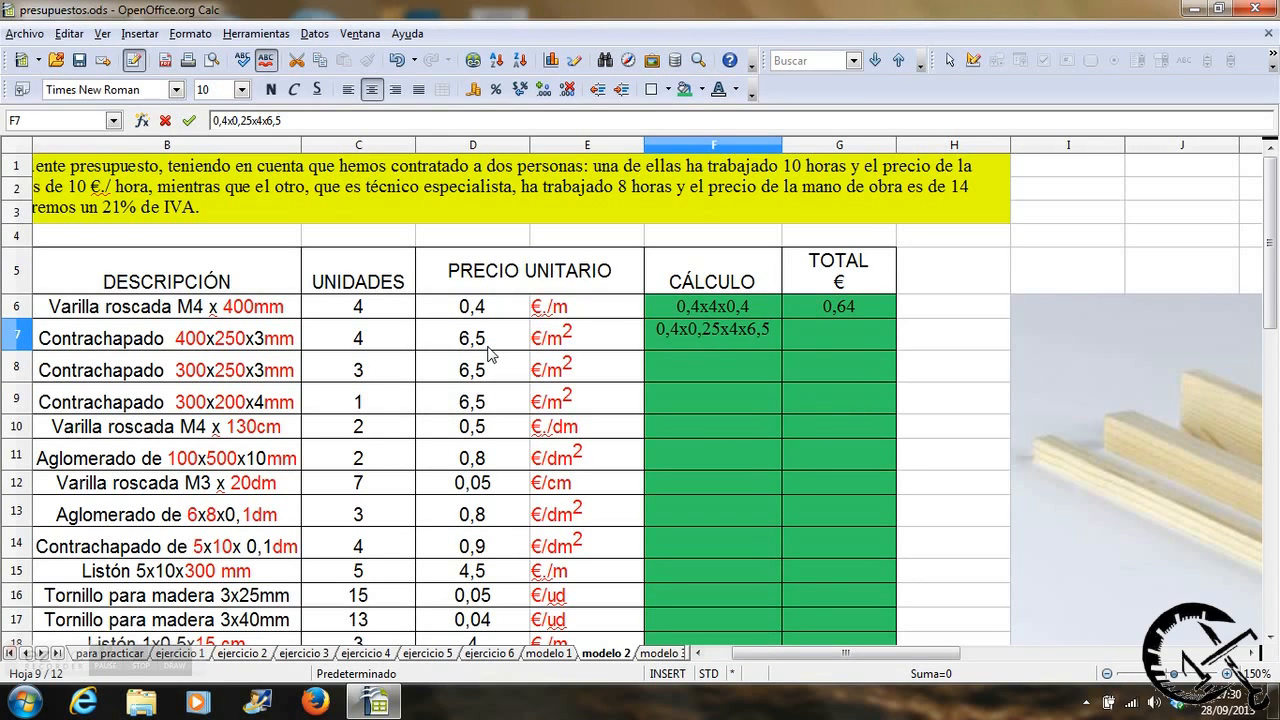
{"action": "key", "text": "Tab"}
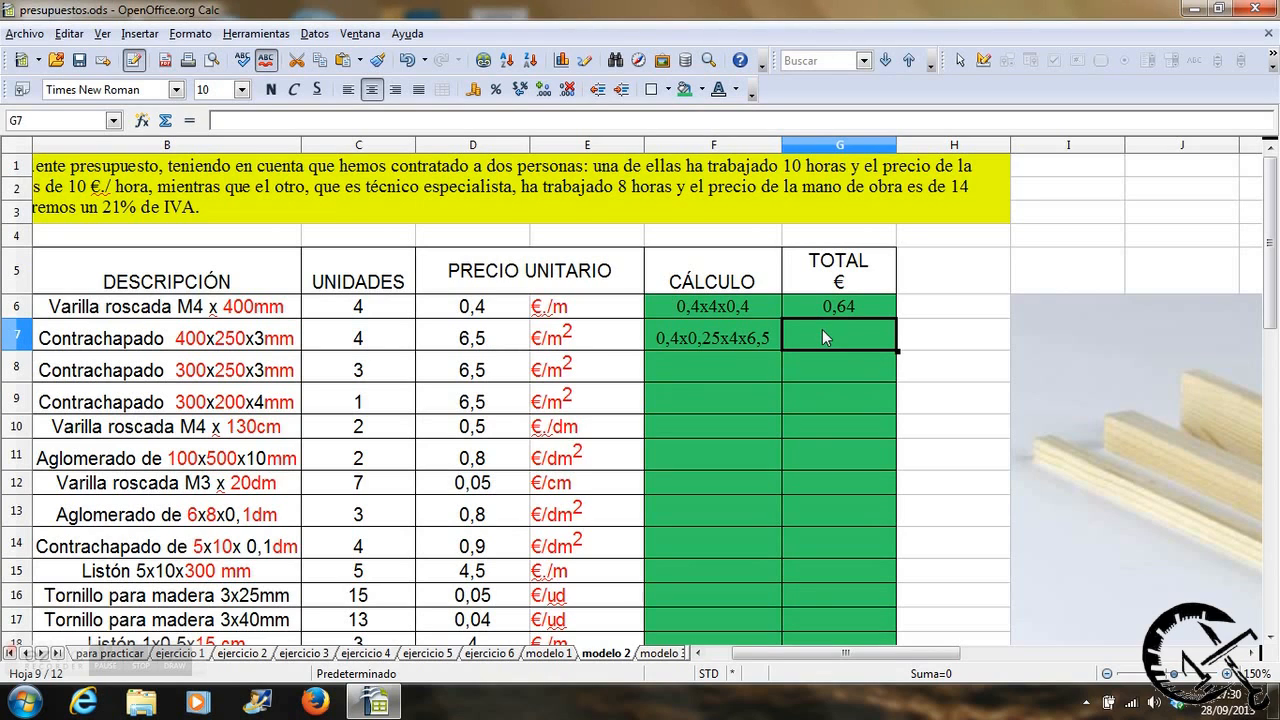
Calculate item 2's total in G7 with the formula =0,4*0,25*C7*D7.
{"action": "type", "text": "="}
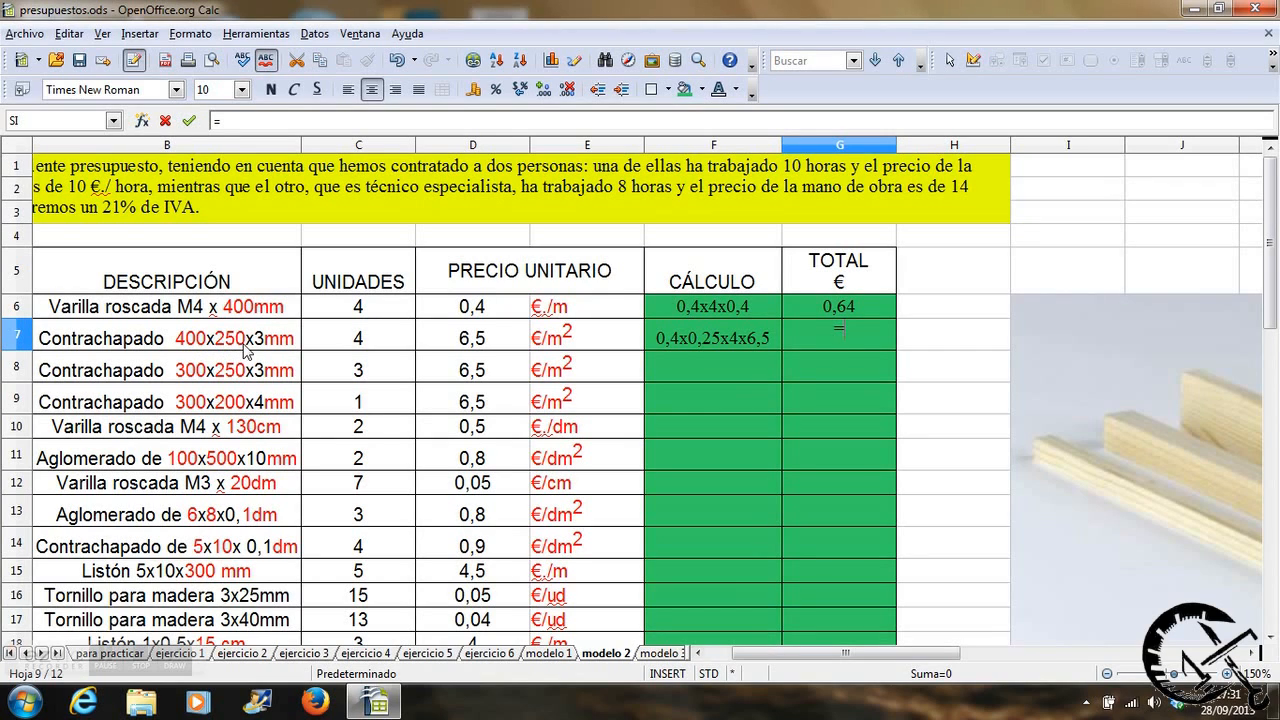
{"action": "type", "text": "0,4*0,25*"}
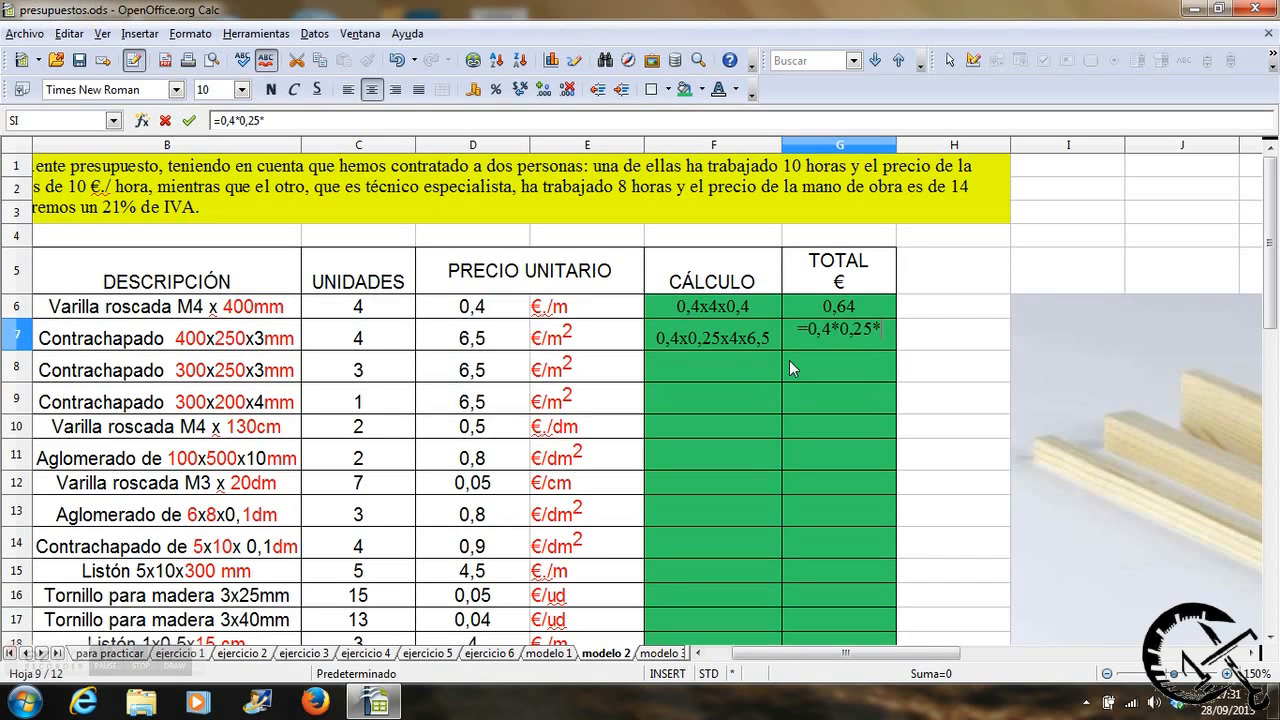
{"action": "left_click", "coordinate": [367, 339]}
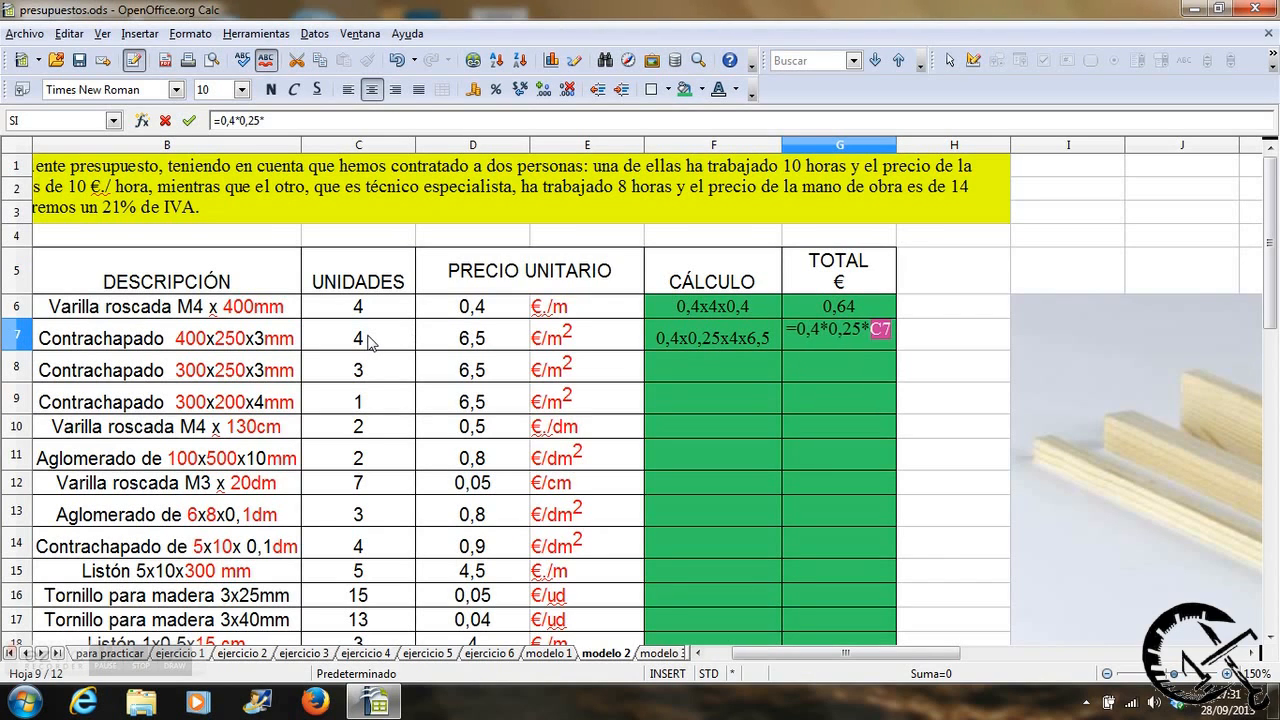
{"action": "type", "text": "*"}
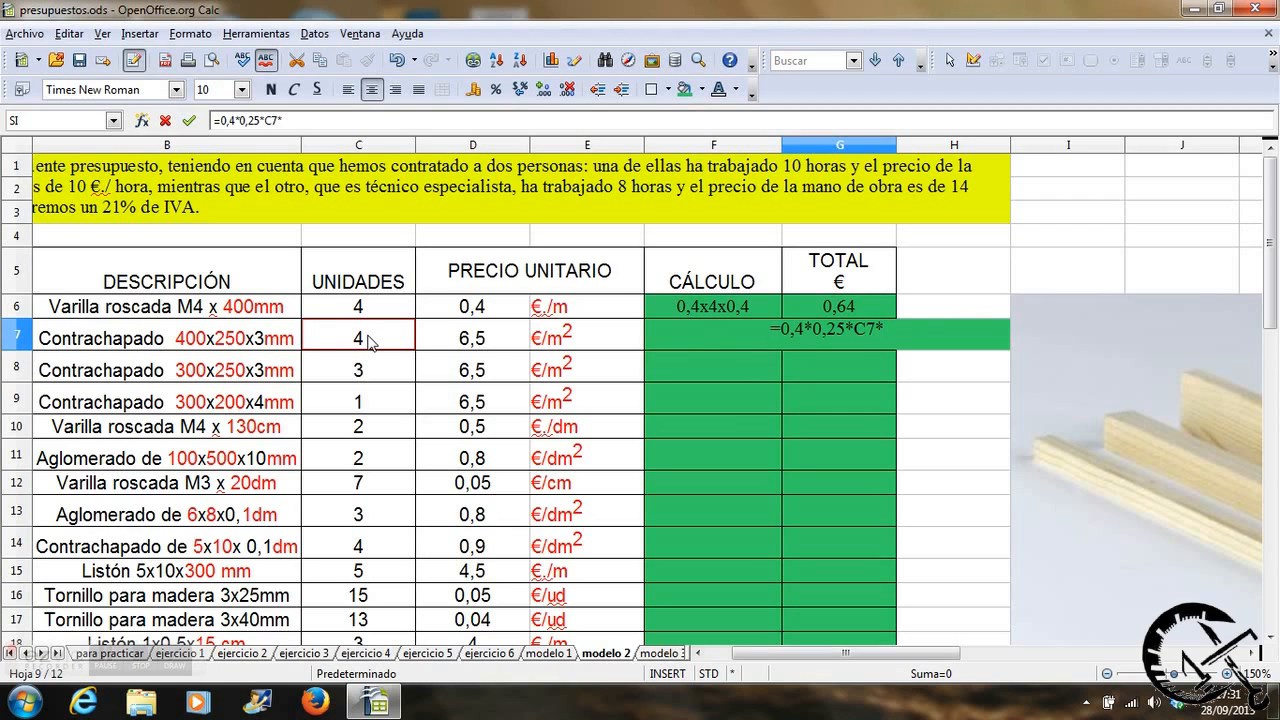
{"action": "left_click", "coordinate": [485, 345]}
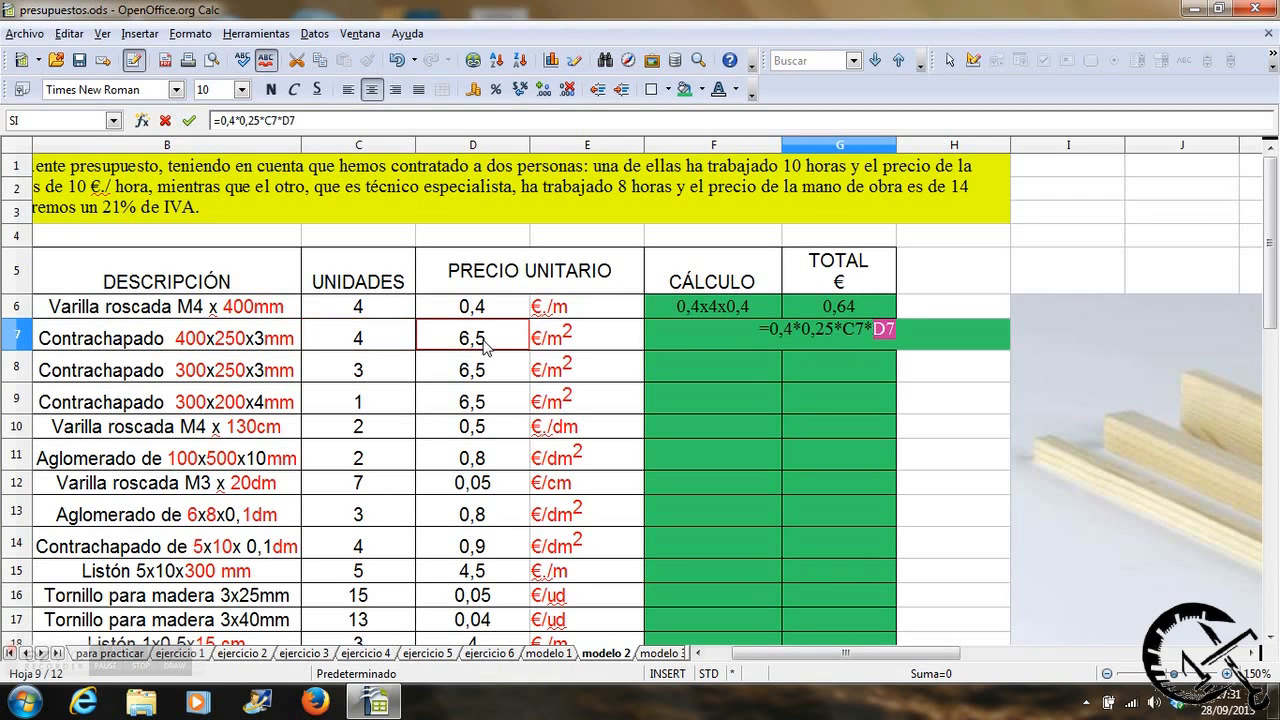
{"action": "key", "text": "Return"}
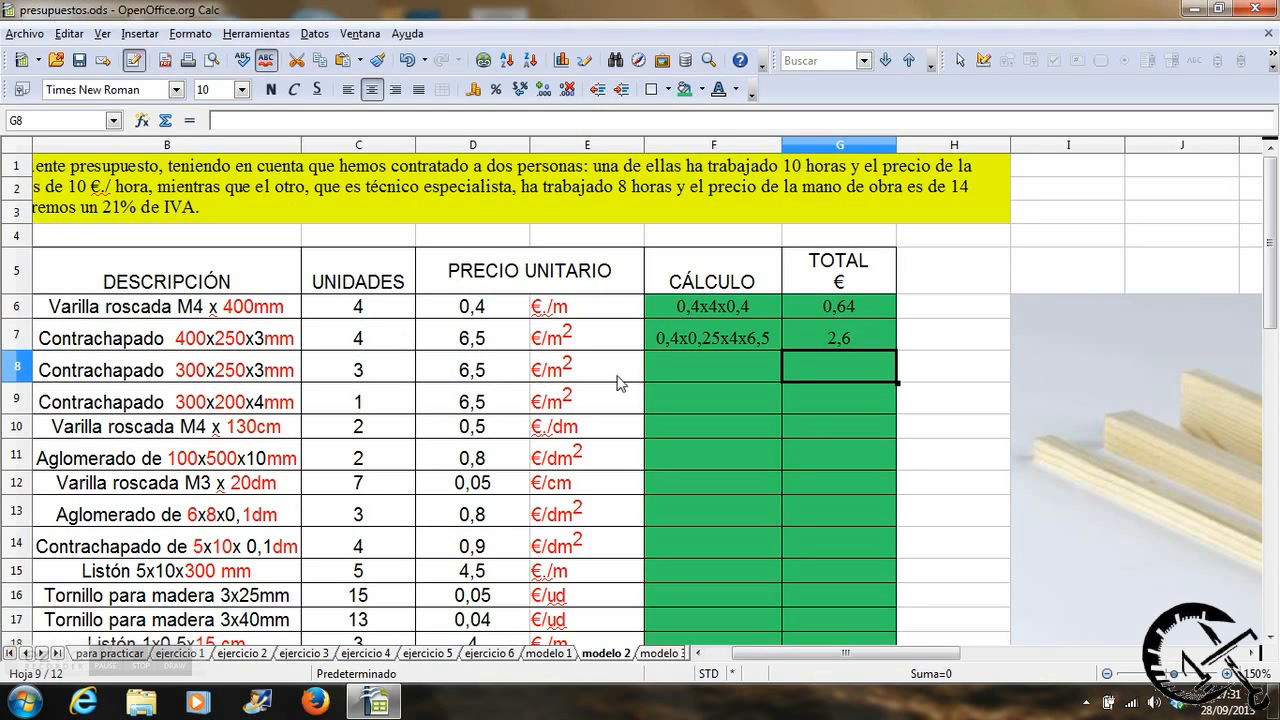
Write 0,3x0,25x3x6,5 as the calculation for item 3, the 300x250x3mm plywood, in cell F8.
{"action": "left_click", "coordinate": [680, 372]}
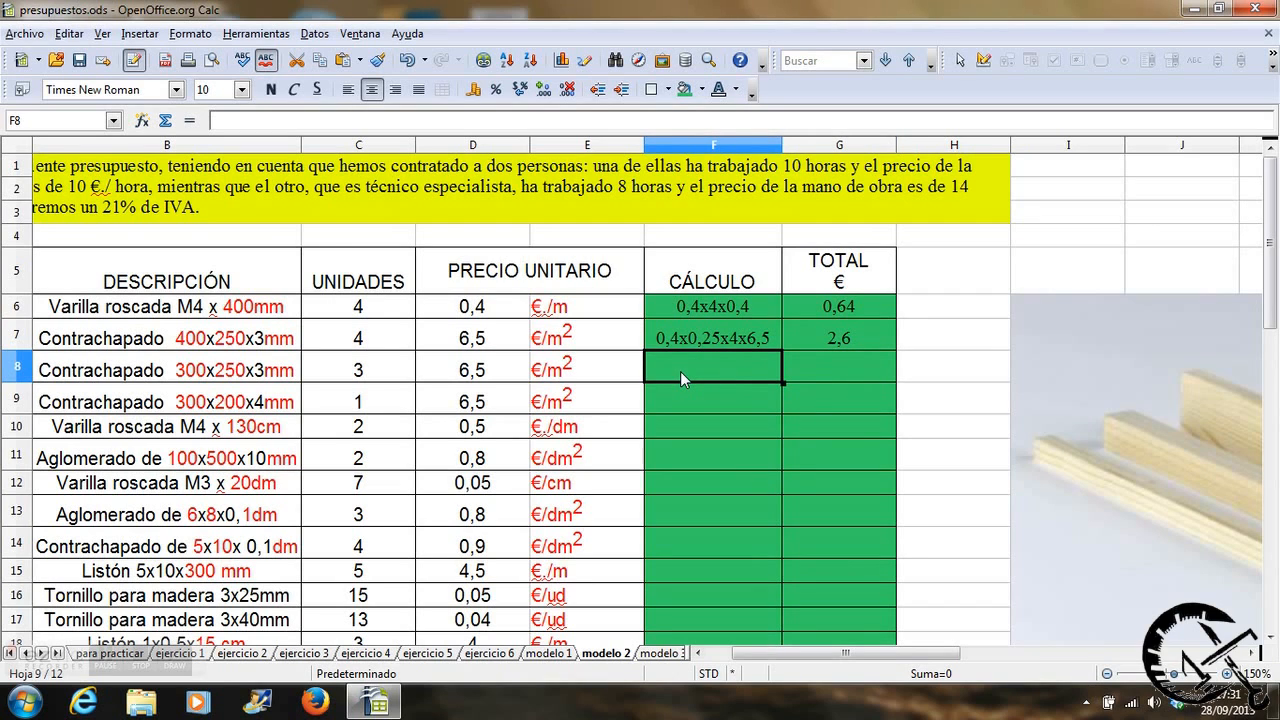
{"action": "type", "text": "0,"}
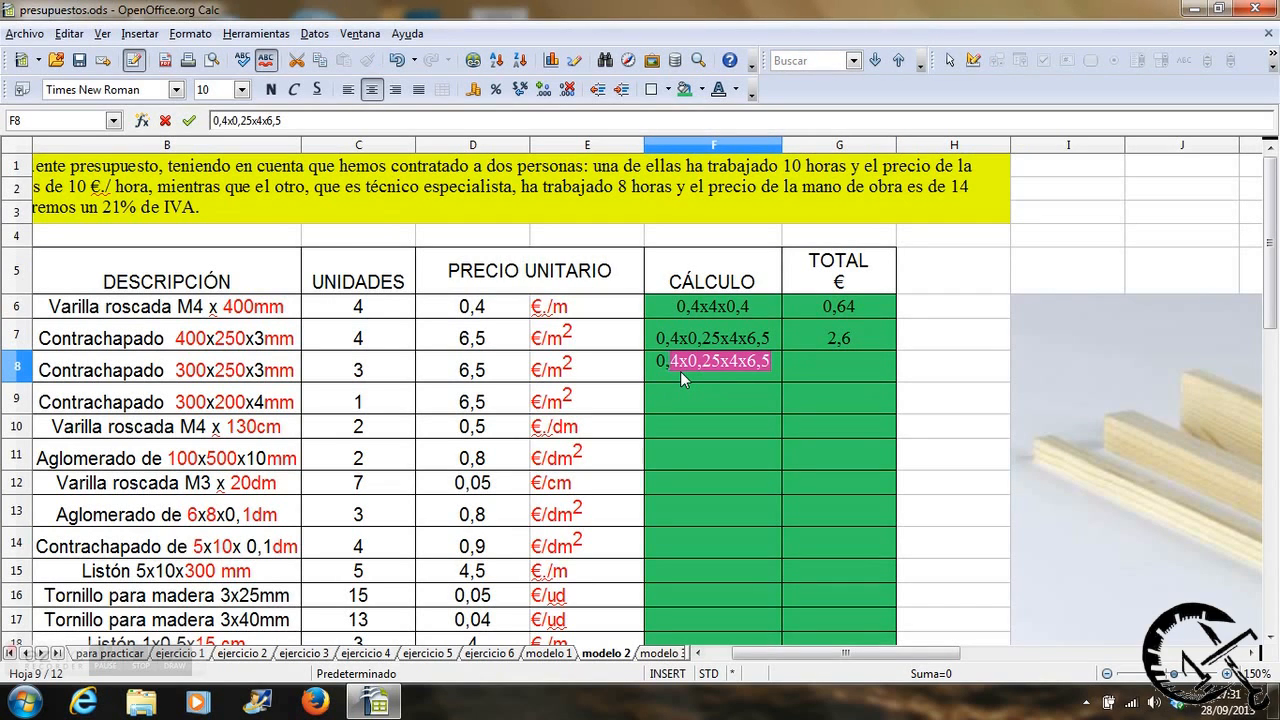
{"action": "type", "text": "3x"}
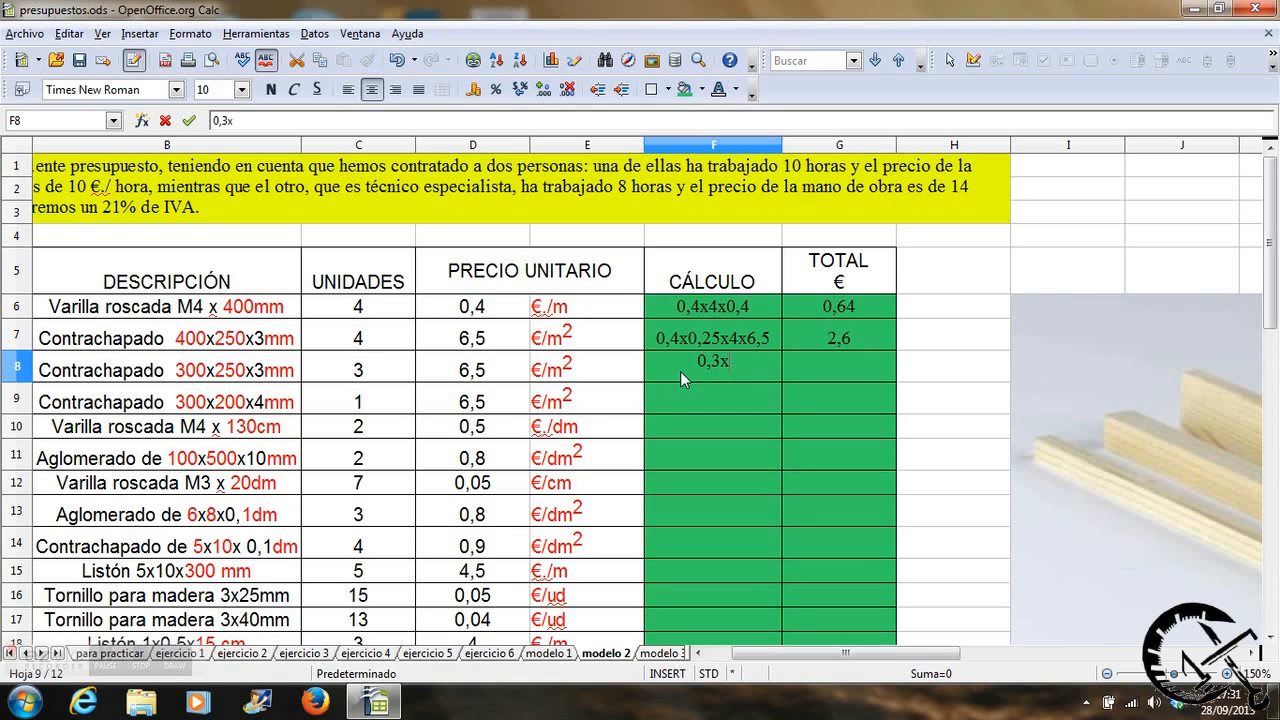
{"action": "type", "text": "0,25x3x6,5"}
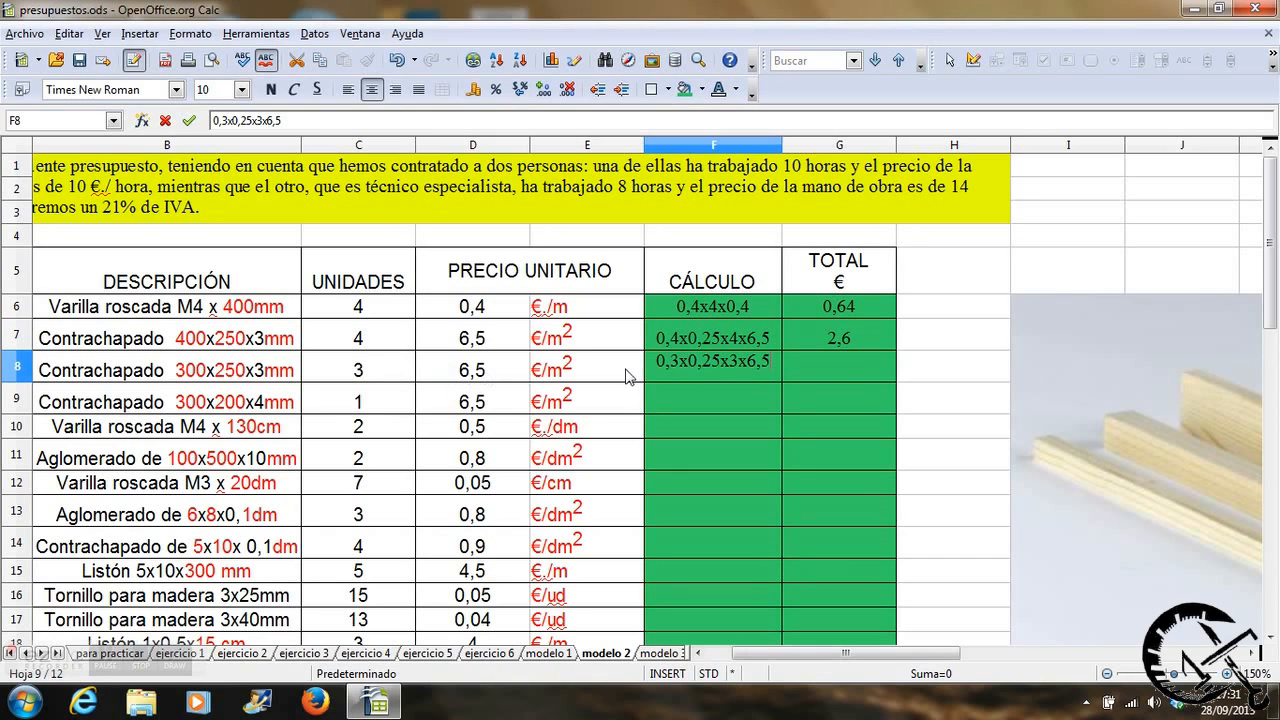
Calculate item 3's total in G8 with the formula =0,3*0,25*C8*D8.
{"action": "left_click", "coordinate": [797, 360]}
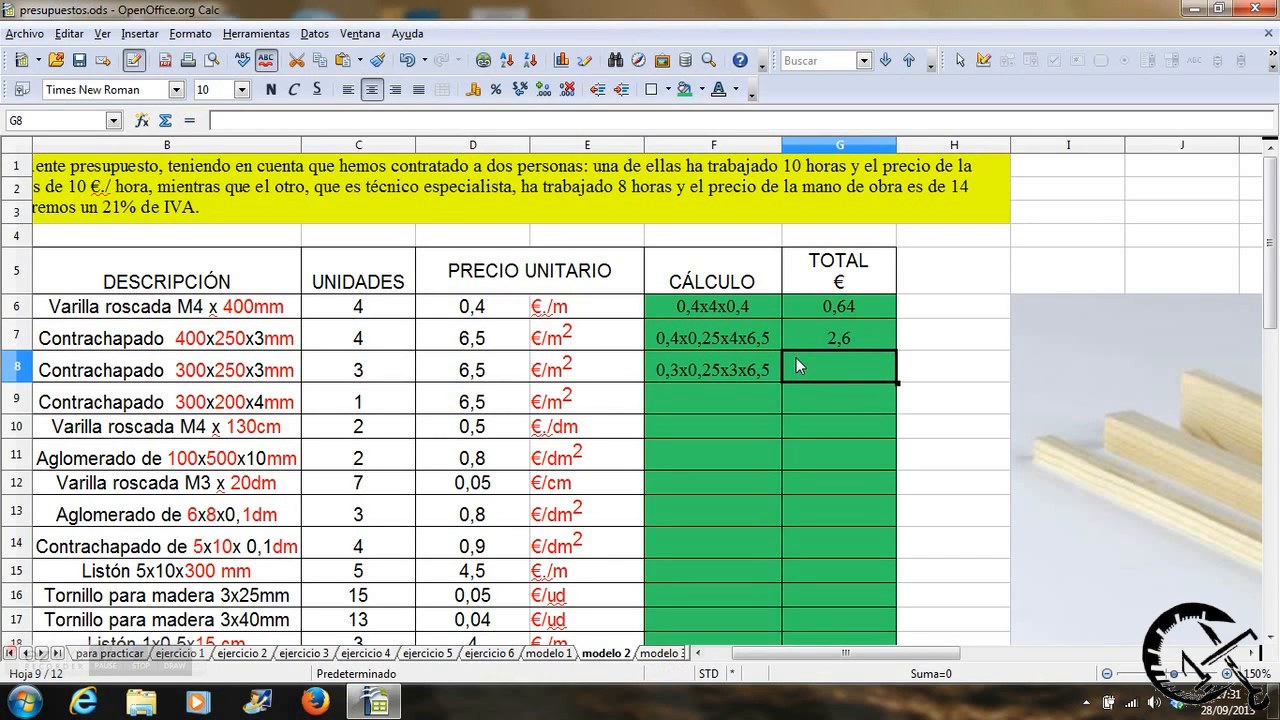
{"action": "type", "text": "="}
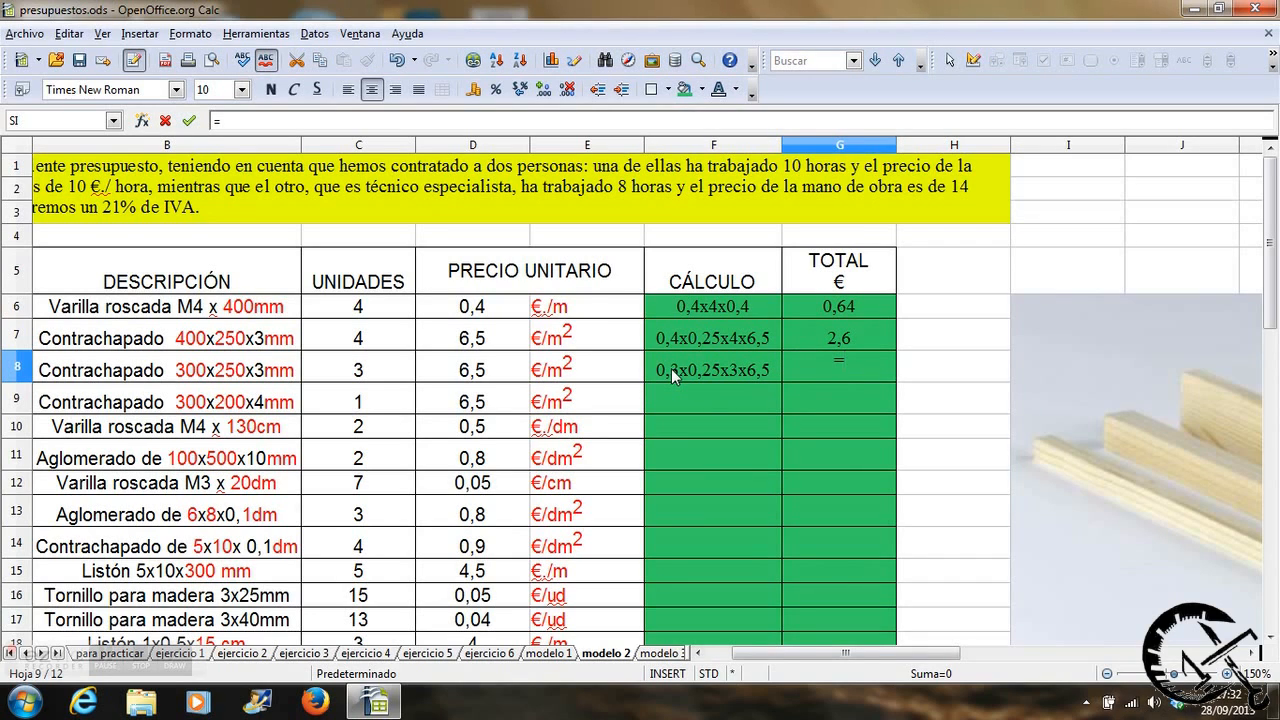
{"action": "type", "text": "0,3*0,25*"}
{"action": "left_click", "coordinate": [381, 372]}
{"action": "type", "text": "*"}
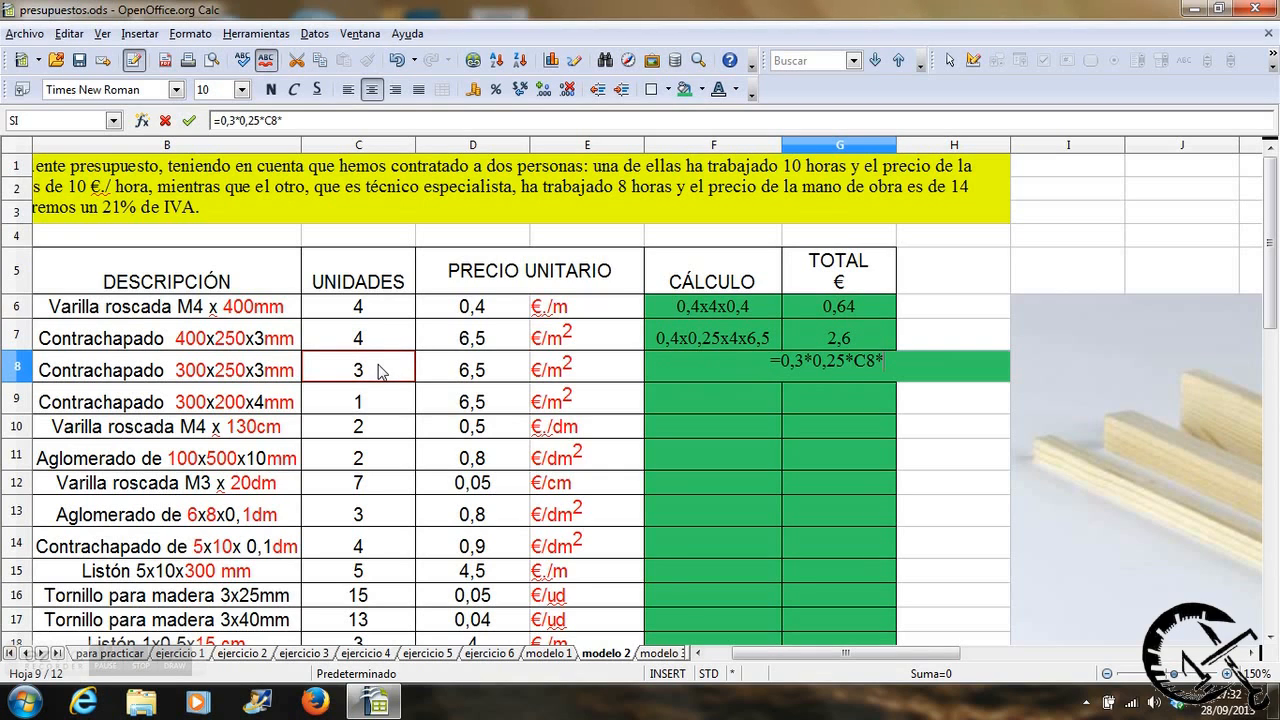
{"action": "left_click", "coordinate": [481, 371]}
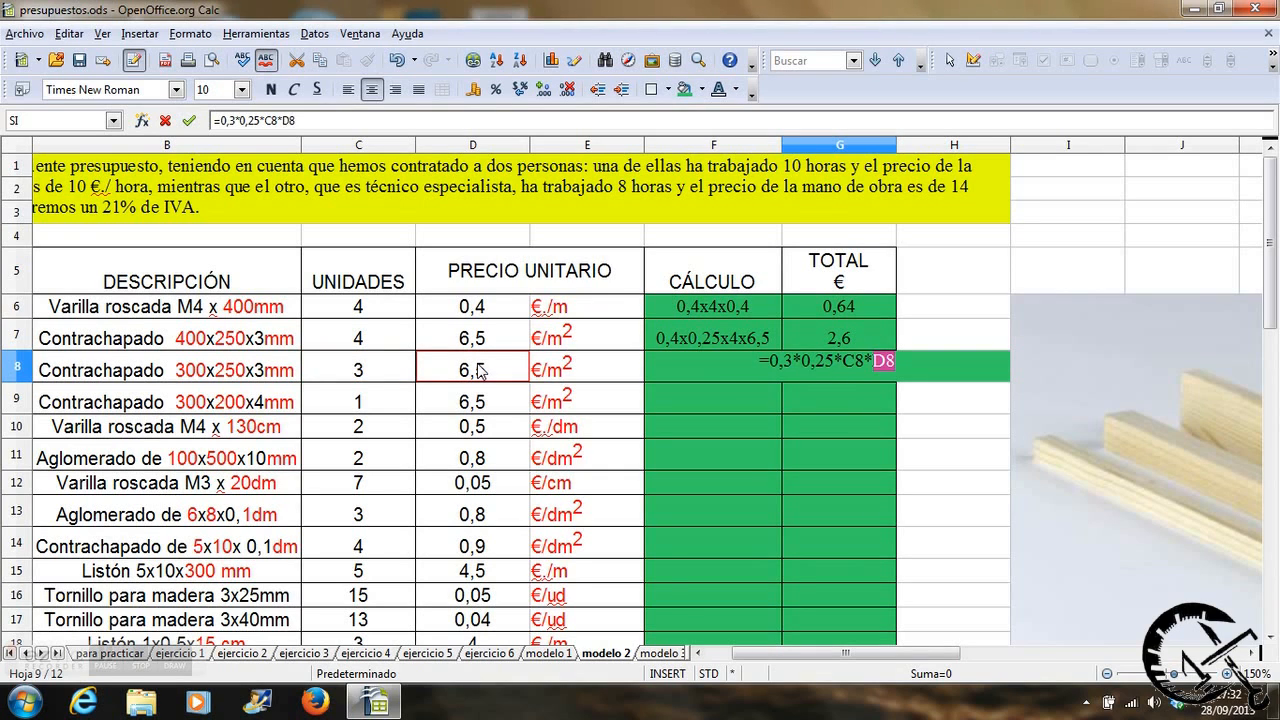
{"action": "key", "text": "Return"}
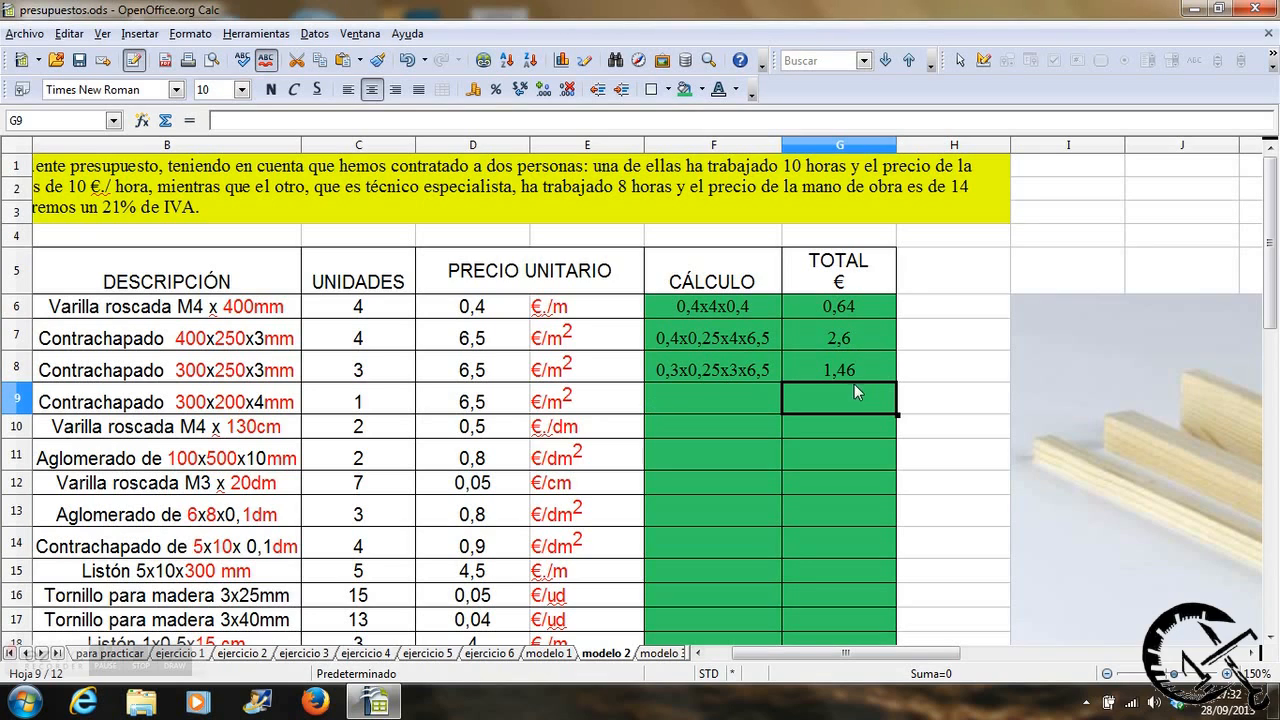
Write 0,3x0,2x1x6,5 as the calculation for item 4, the 300x200x4mm plywood, in cell F9.
{"action": "left_click", "coordinate": [668, 394]}
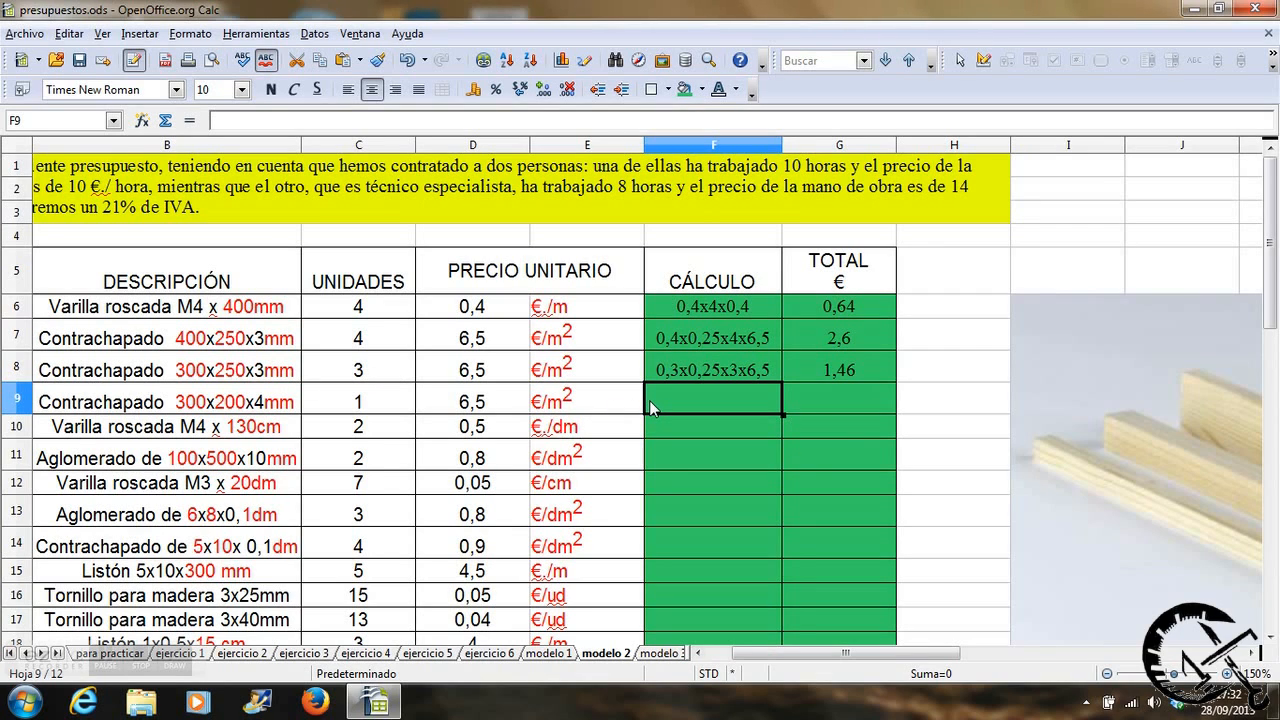
{"action": "type", "text": "0,"}
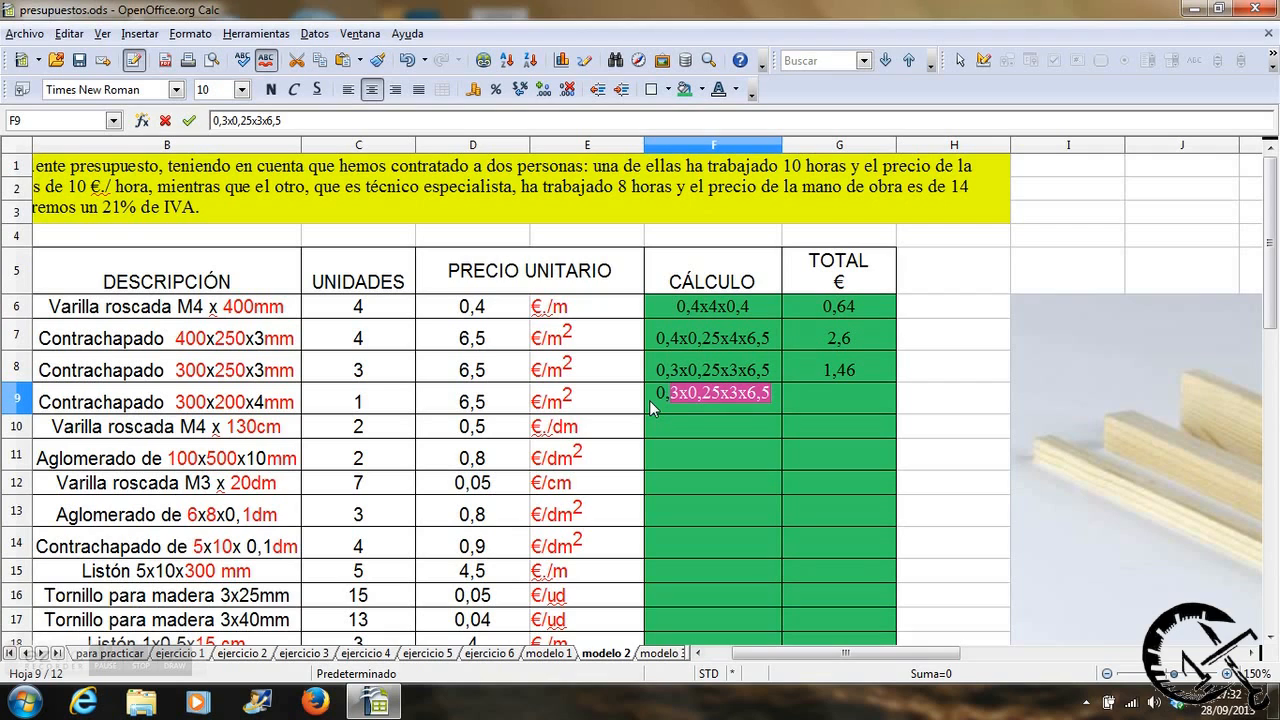
{"action": "type", "text": "3x"}
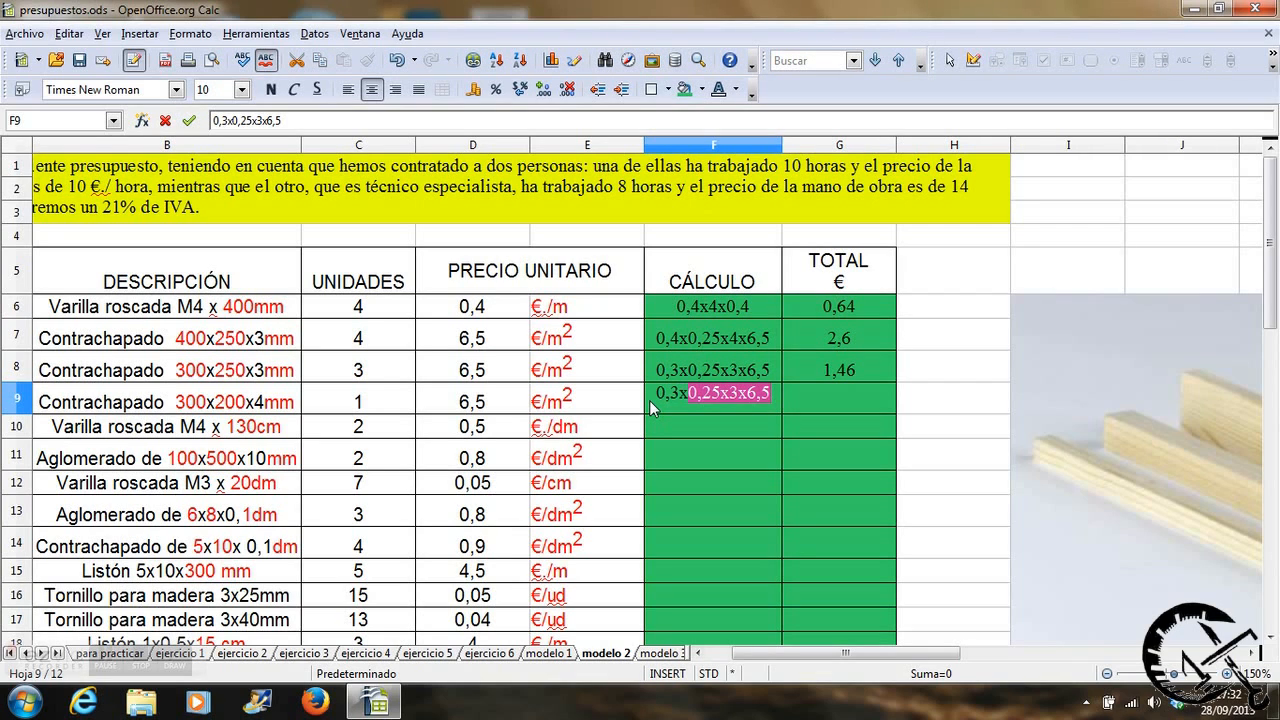
{"action": "type", "text": "0,2x"}
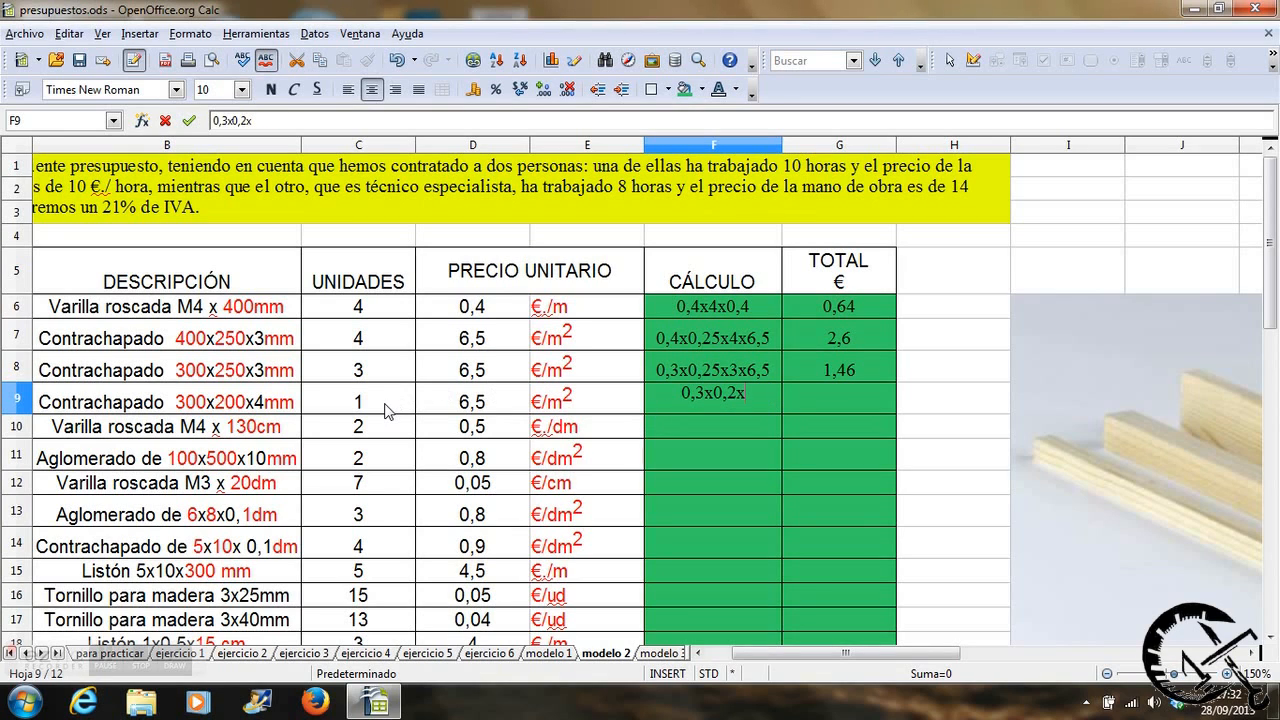
{"action": "type", "text": "1x"}
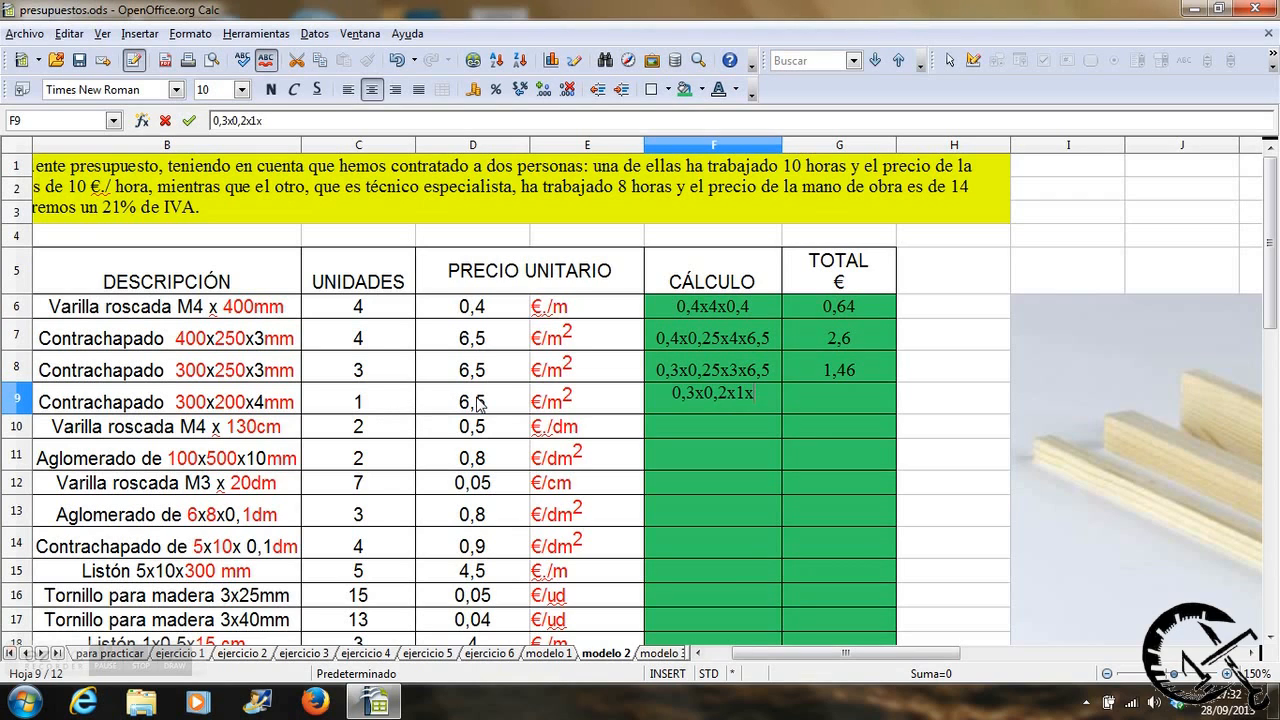
{"action": "type", "text": "6,5"}
{"action": "key", "text": "Tab"}
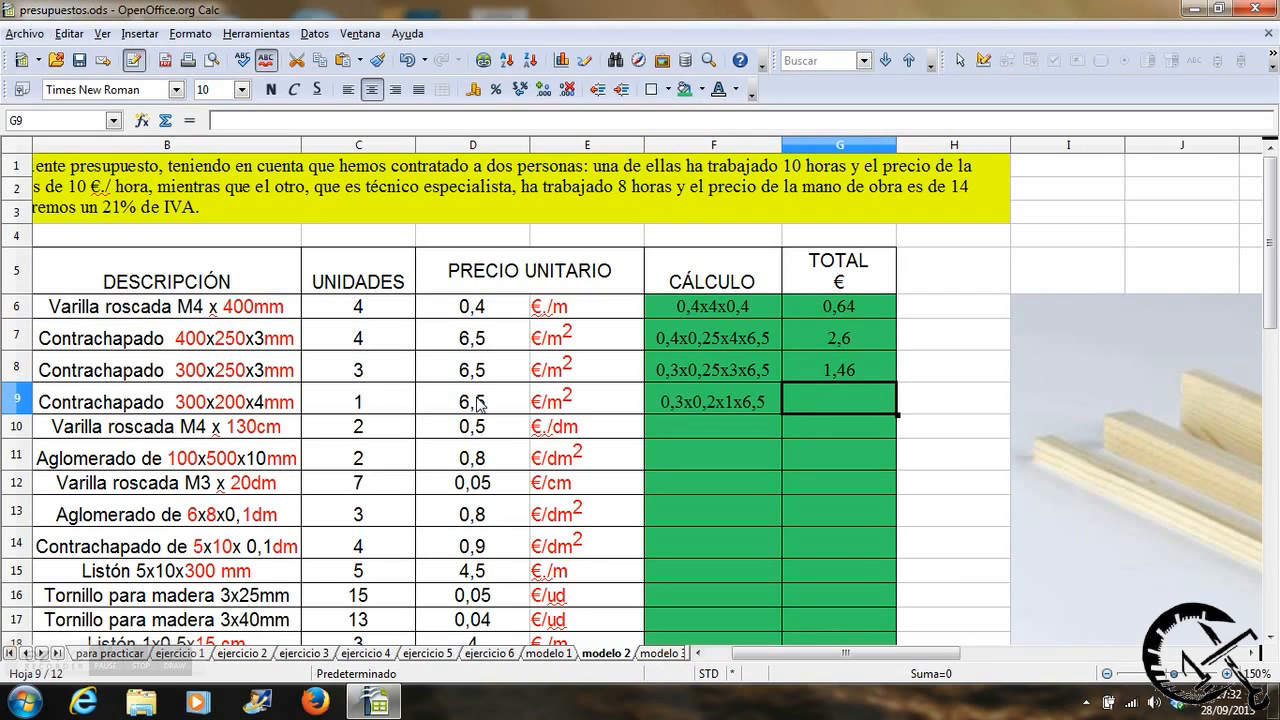
Calculate item 4's total in G9 with the formula =0,3*0,2*C9*D9.
{"action": "type", "text": "="}
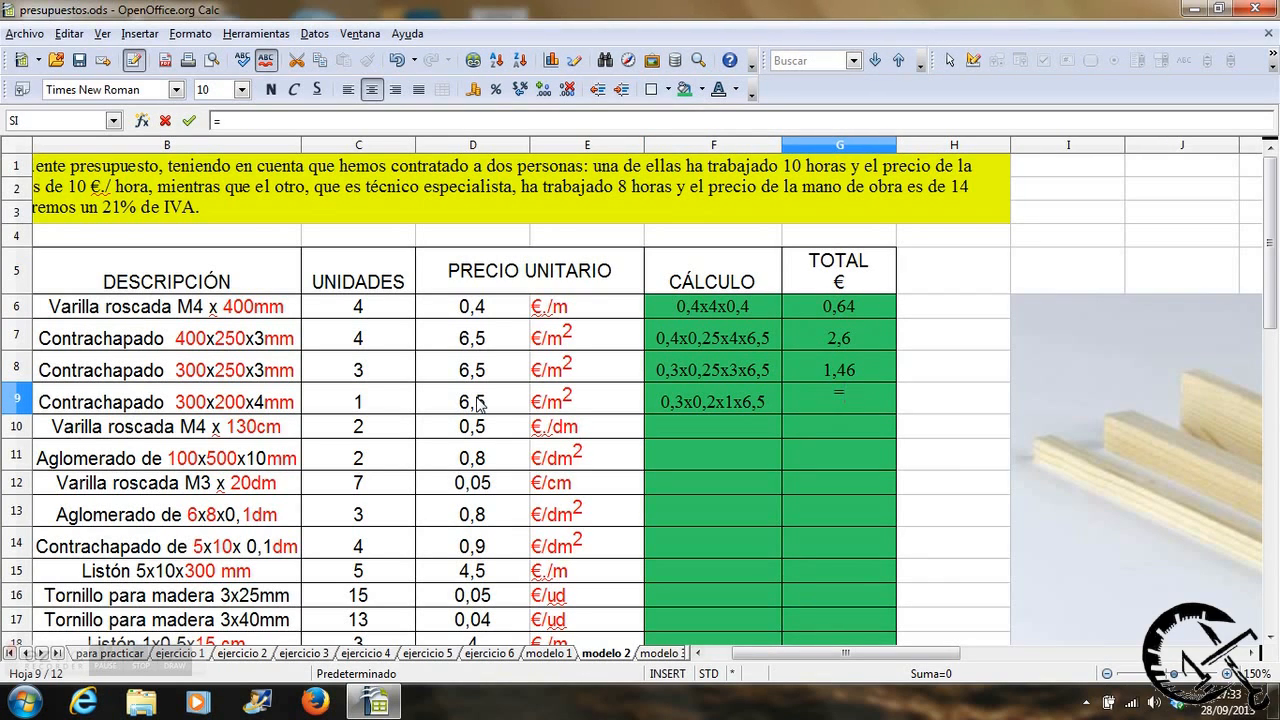
{"action": "type", "text": "0,3*0,2*1"}
{"action": "key", "text": "BackSpace"}
{"action": "left_click", "coordinate": [389, 401]}
{"action": "type", "text": "*"}
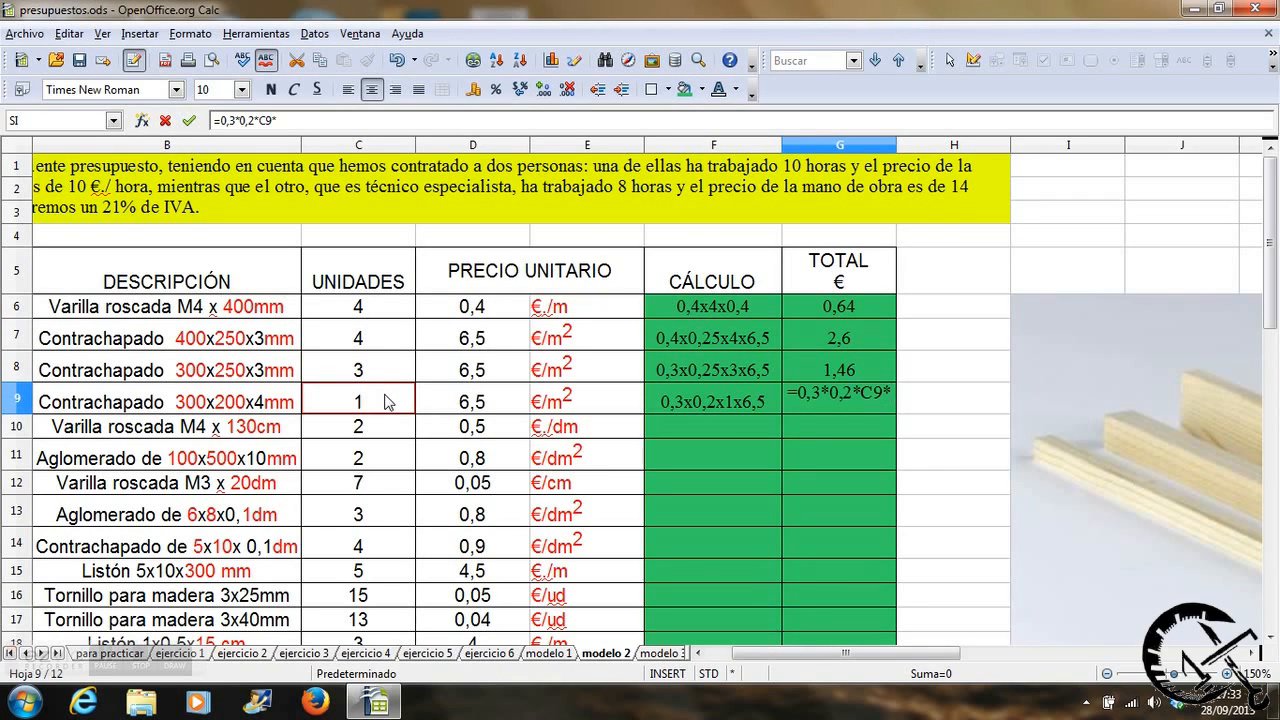
{"action": "left_click", "coordinate": [500, 402]}
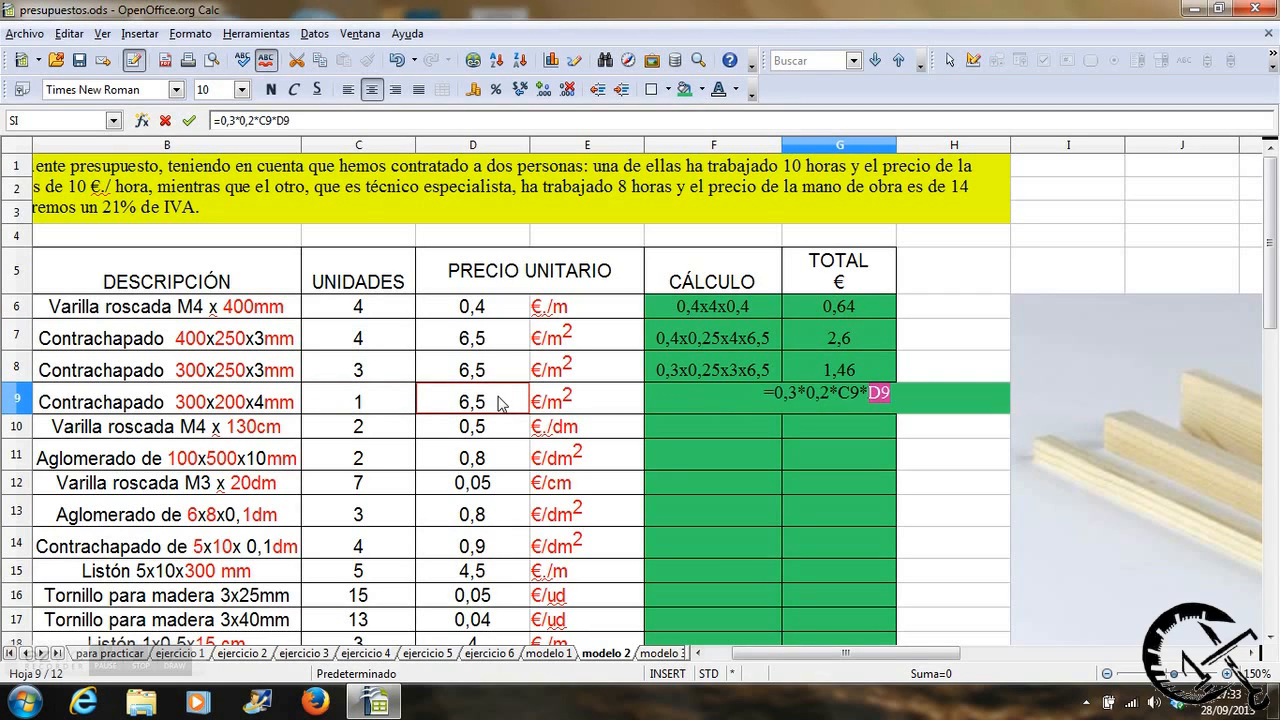
{"action": "key", "text": "Return"}
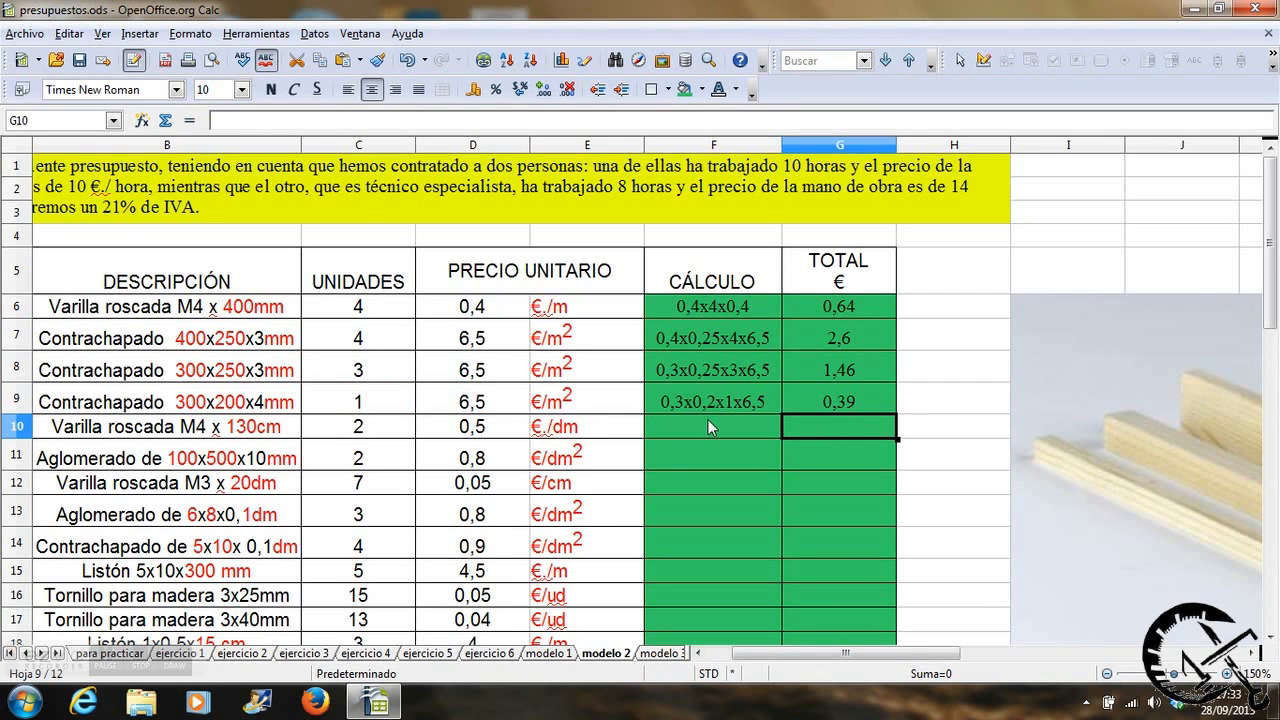
Write 13x2x0,5 as the calculation for item 5, the M4 x 130cm threaded rod, in cell F10.
{"action": "left_click", "coordinate": [708, 420]}
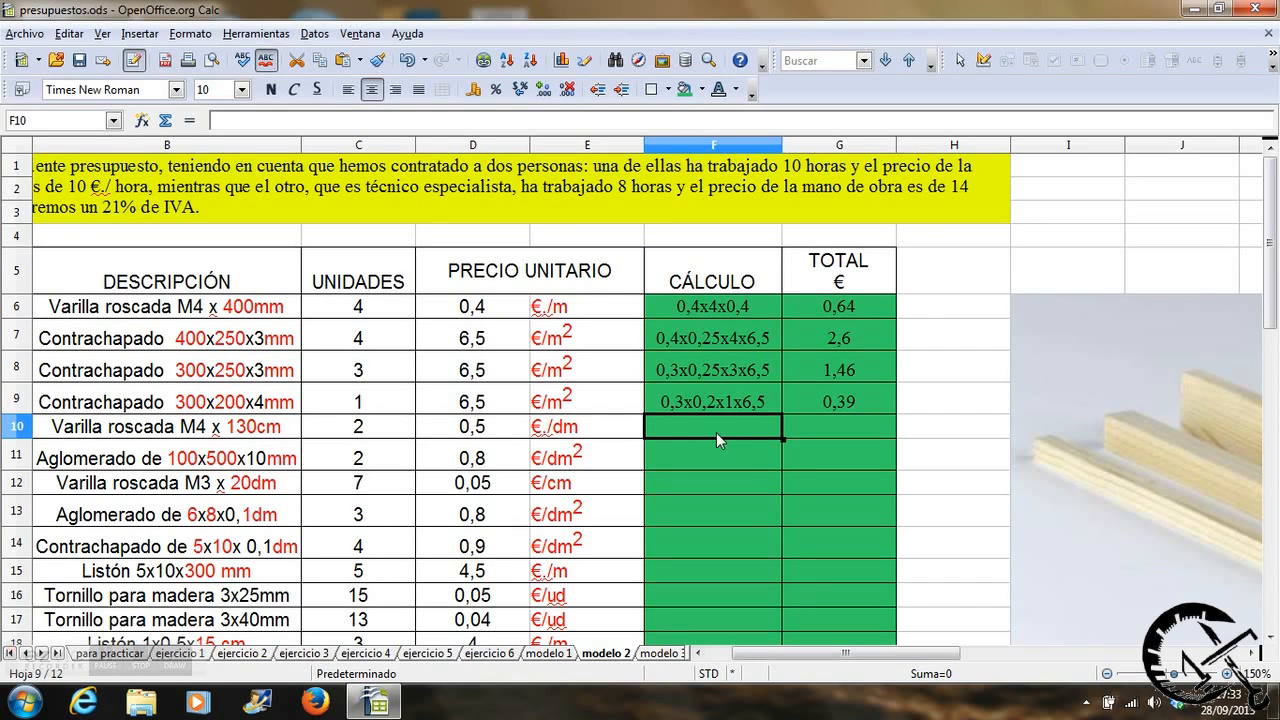
{"action": "type", "text": "13x"}
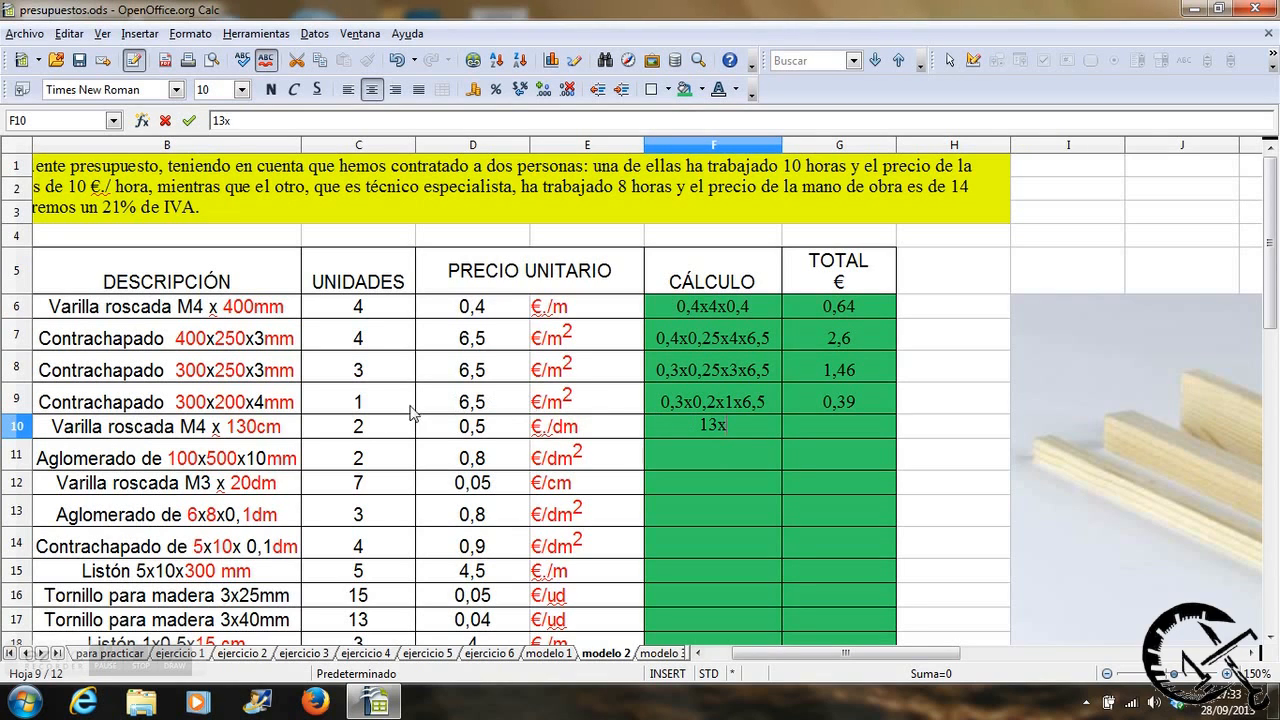
{"action": "type", "text": "2x0,5"}
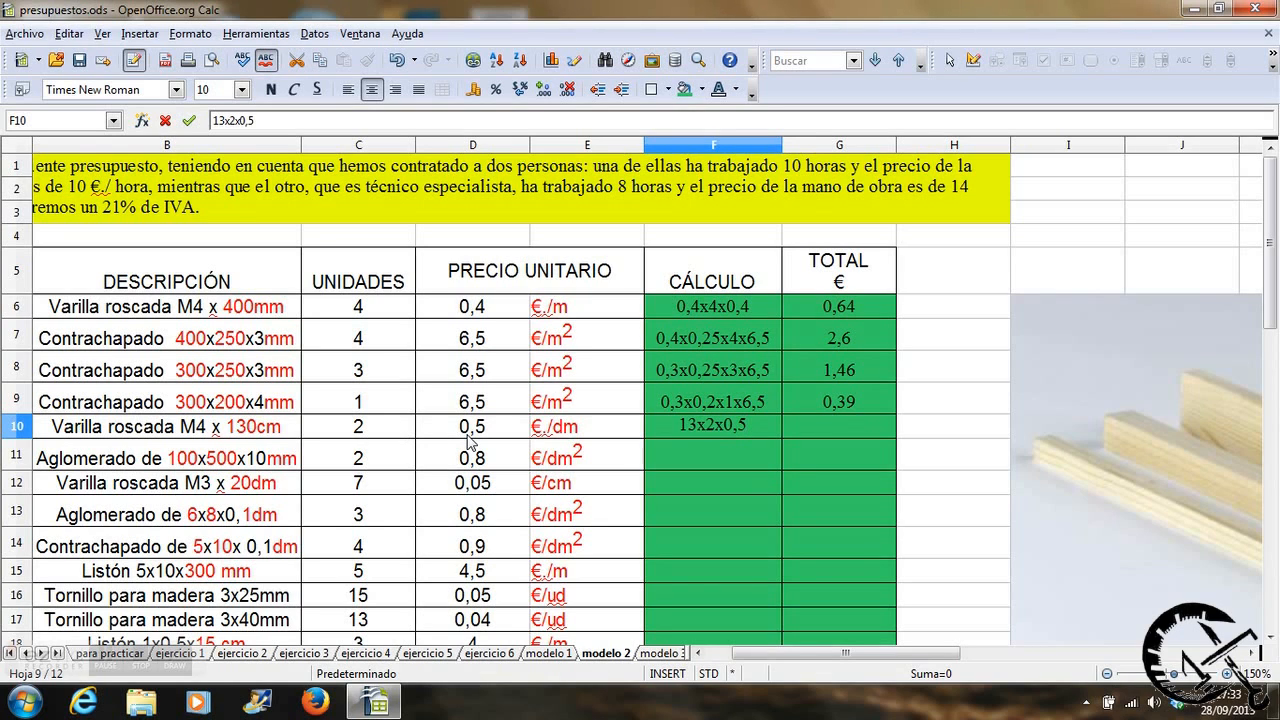
{"action": "key", "text": "Tab"}
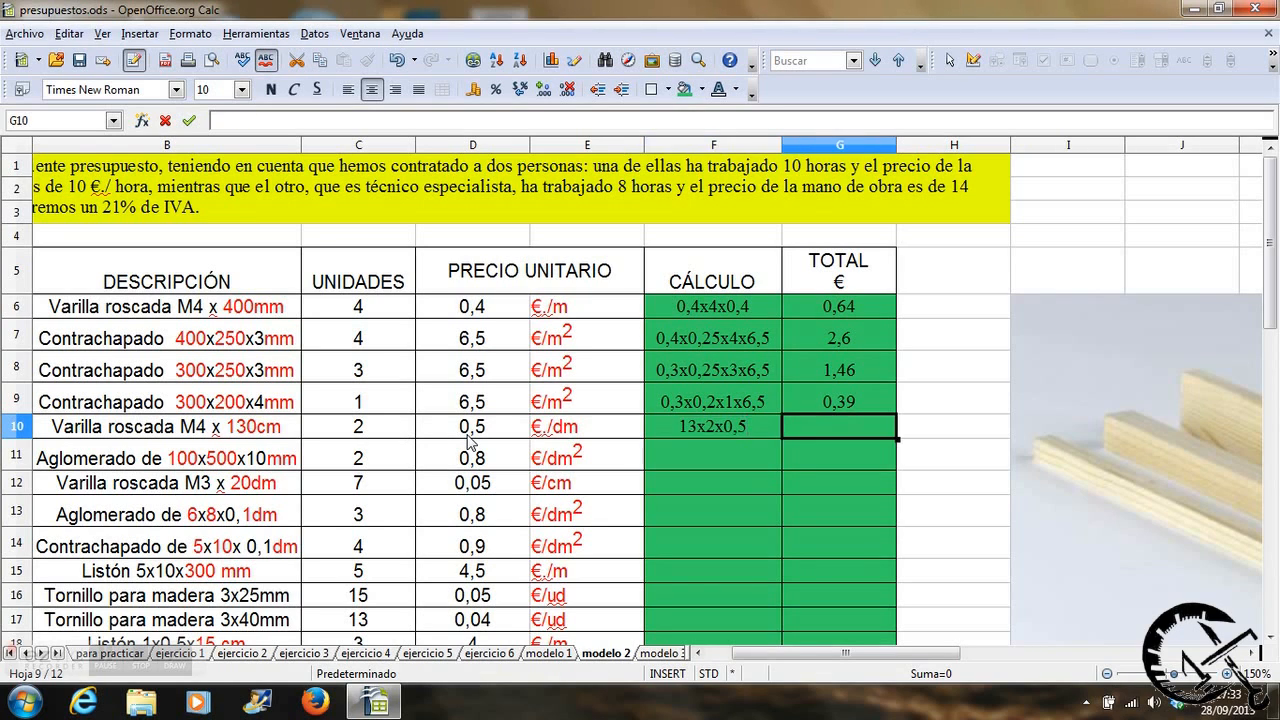
Calculate item 5's total in G10 with the formula =13*C10*D10.
{"action": "type", "text": "="}
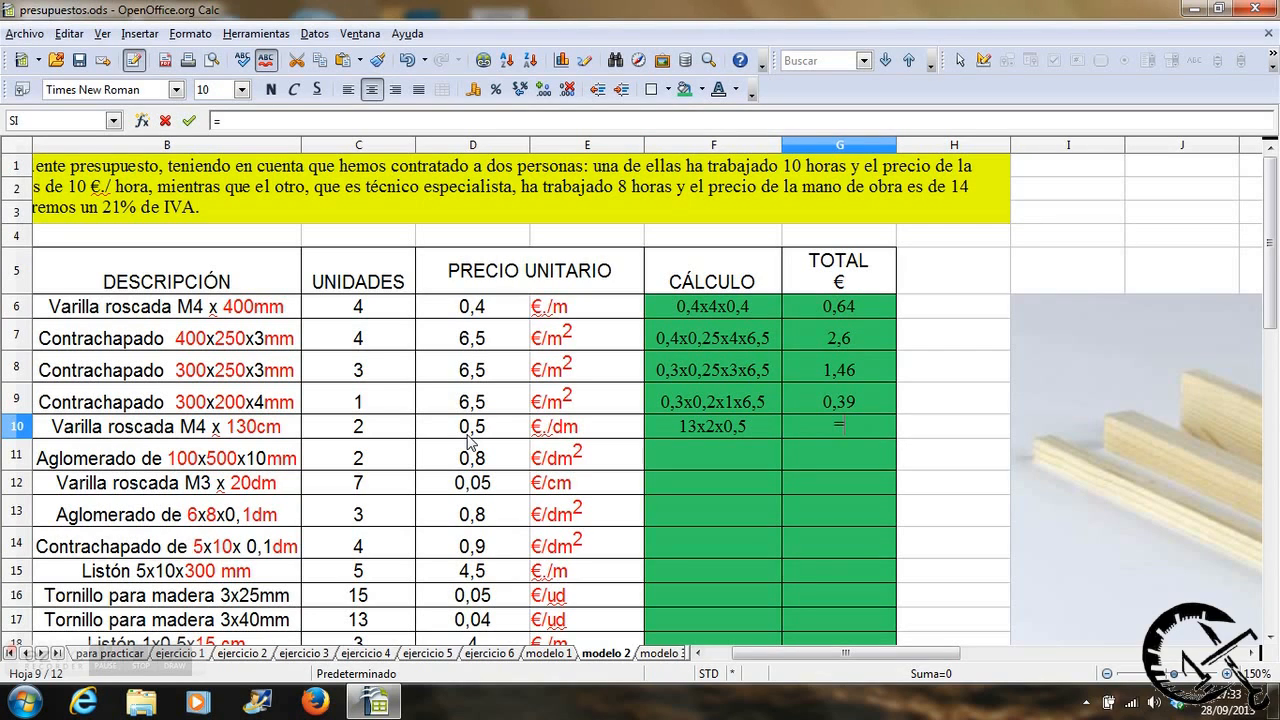
{"action": "type", "text": "1"}
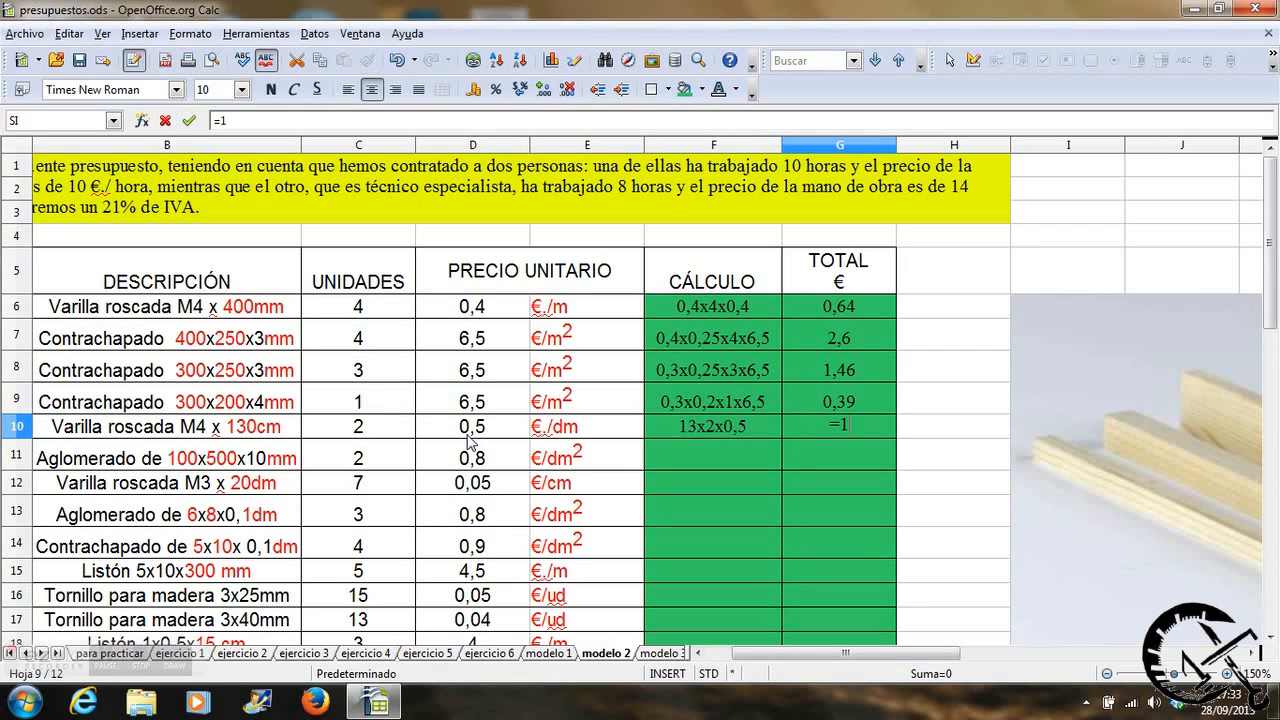
{"action": "type", "text": "3*"}
{"action": "left_click", "coordinate": [395, 428]}
{"action": "type", "text": "*"}
{"action": "left_click", "coordinate": [459, 426]}
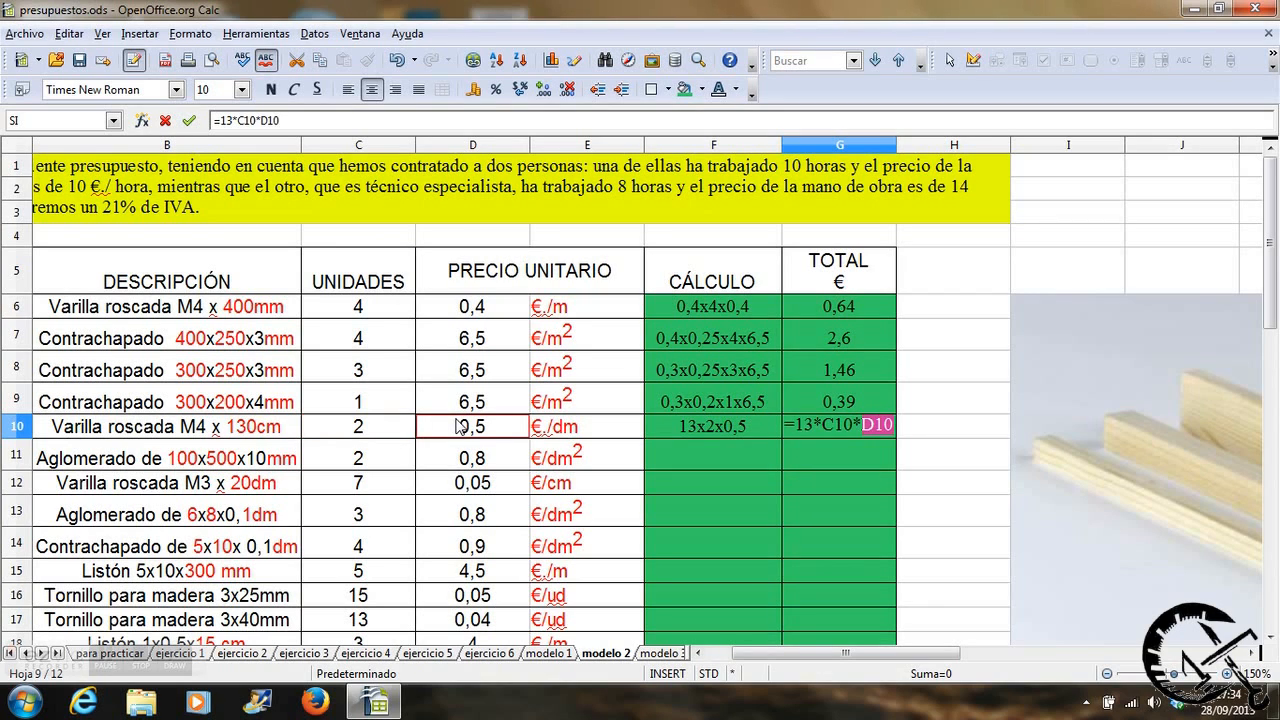
{"action": "key", "text": "Return"}
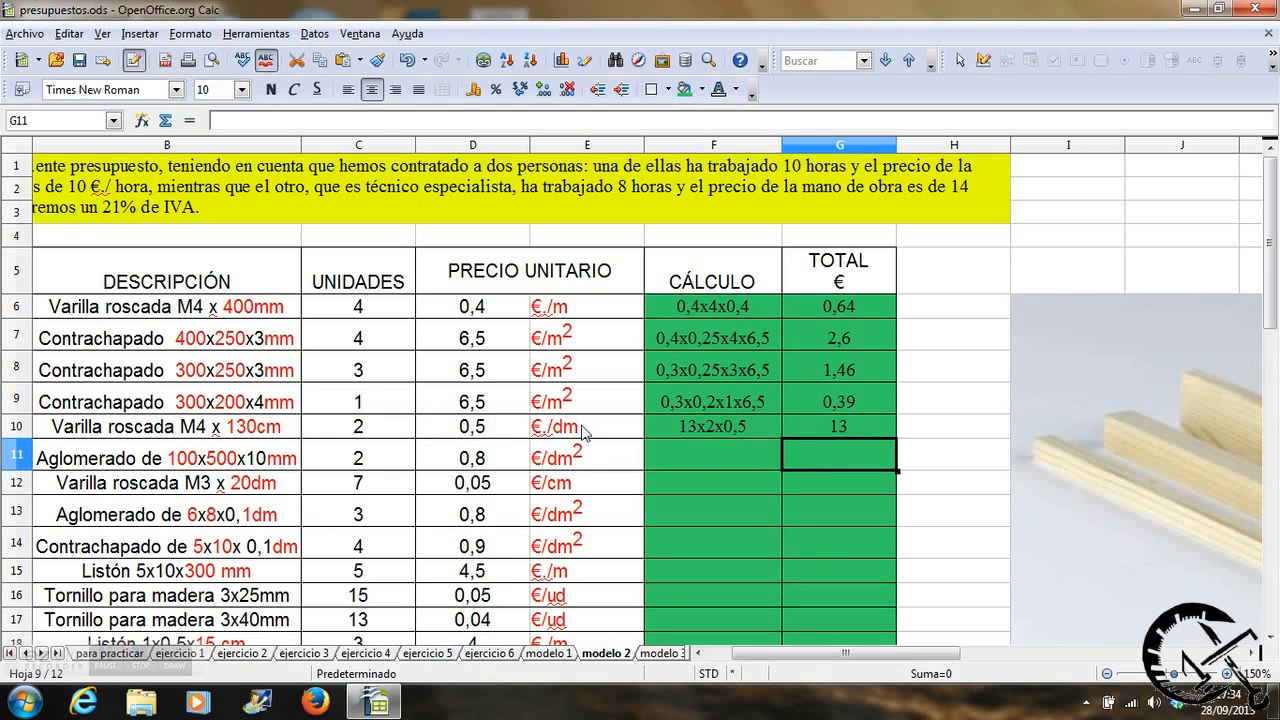
Write 1x5x2x0,8 as the calculation for item 6, the 100x500x10mm chipboard, in cell F11.
{"action": "left_click", "coordinate": [688, 460]}
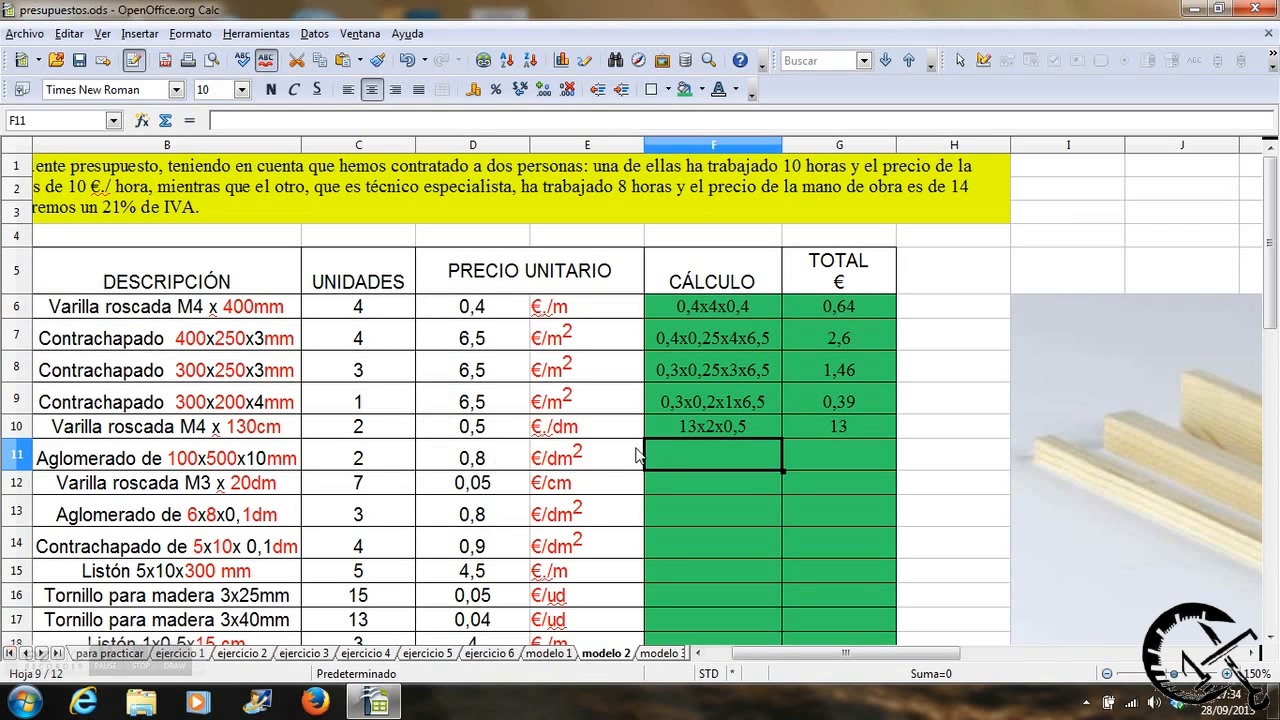
{"action": "type", "text": "1"}
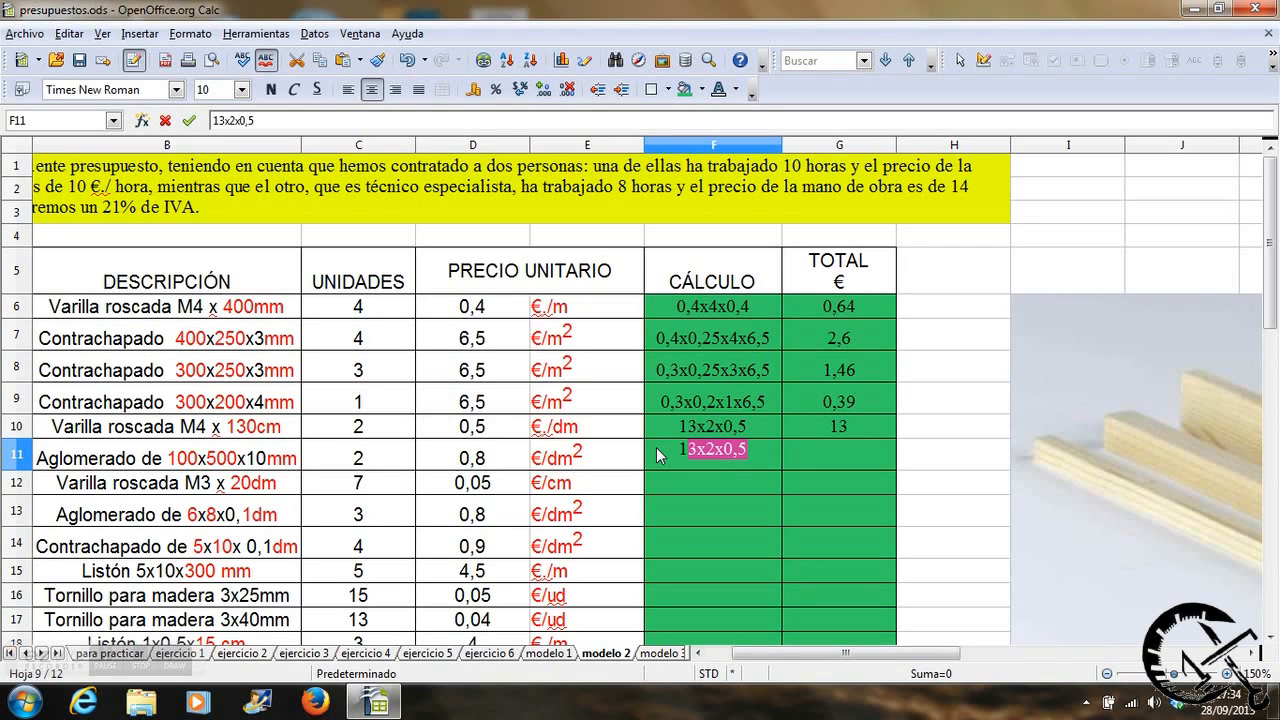
{"action": "type", "text": "x5x"}
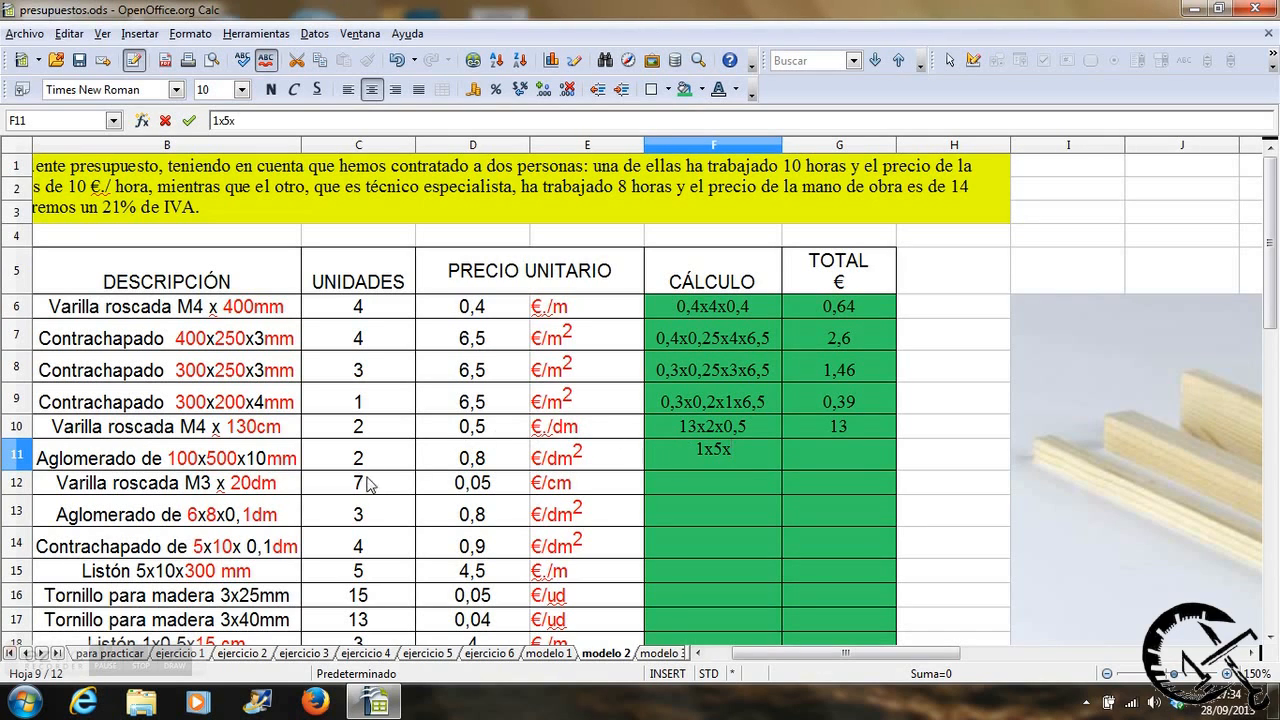
{"action": "type", "text": "2x0"}
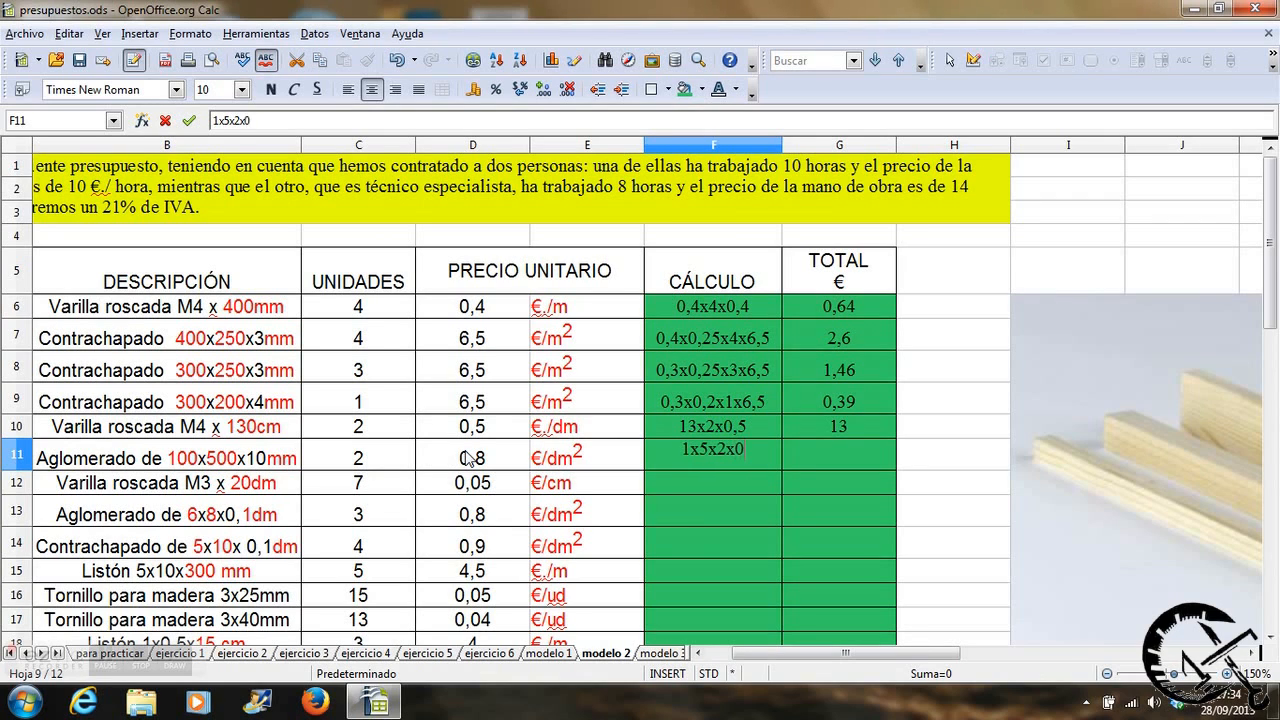
{"action": "type", "text": ",8"}
{"action": "key", "text": "Tab"}
Calculate item 6's total in G11 with the formula =1*5*C11*D11.
{"action": "type", "text": "="}
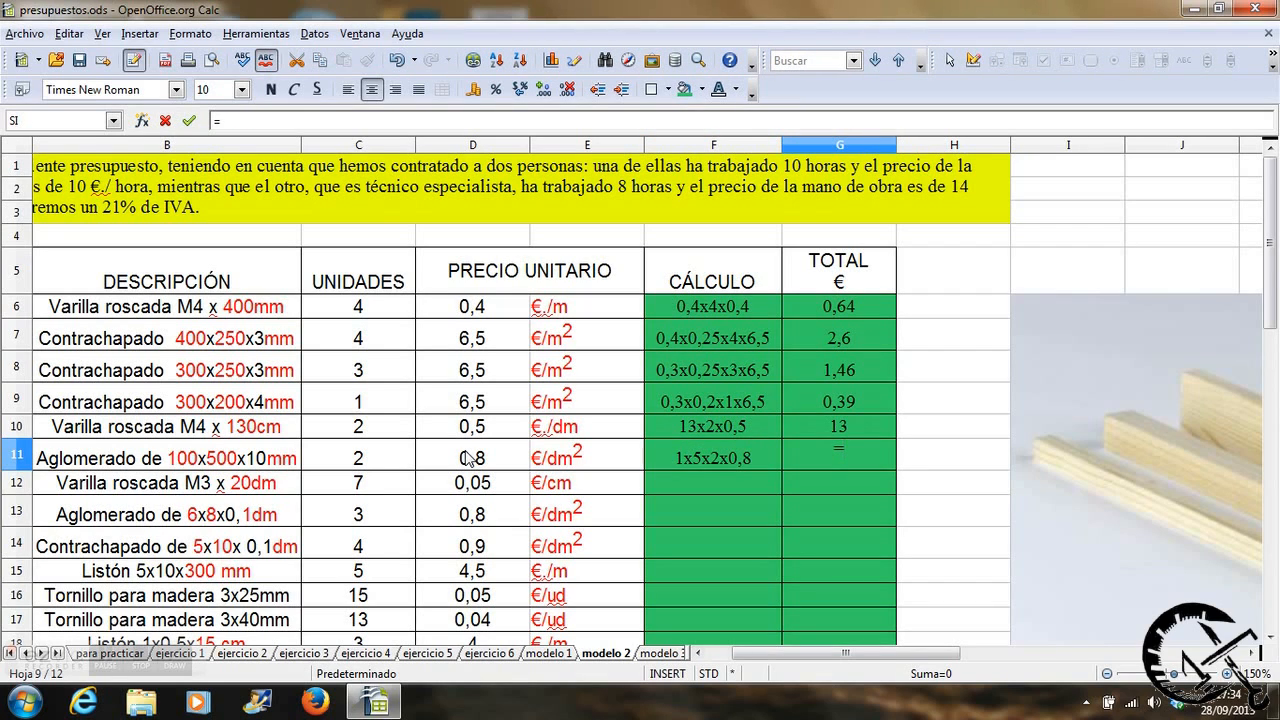
{"action": "type", "text": "1*5*"}
{"action": "left_click", "coordinate": [390, 456]}
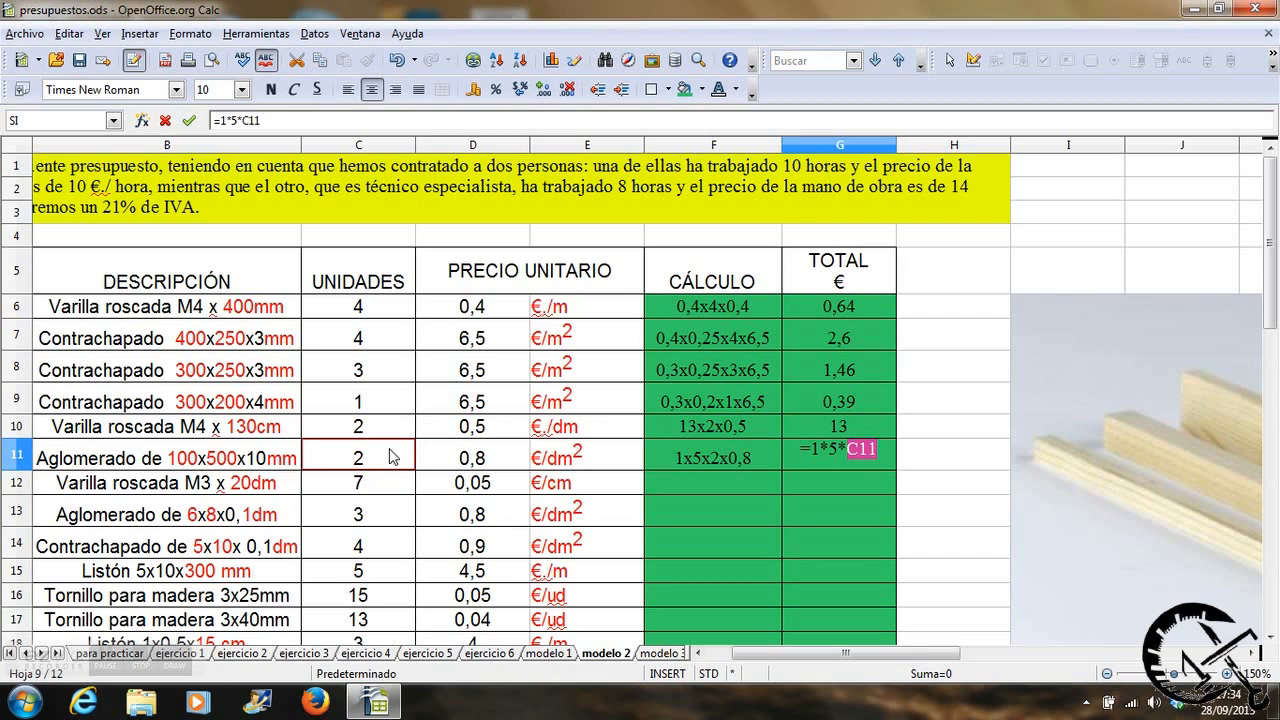
{"action": "type", "text": "*"}
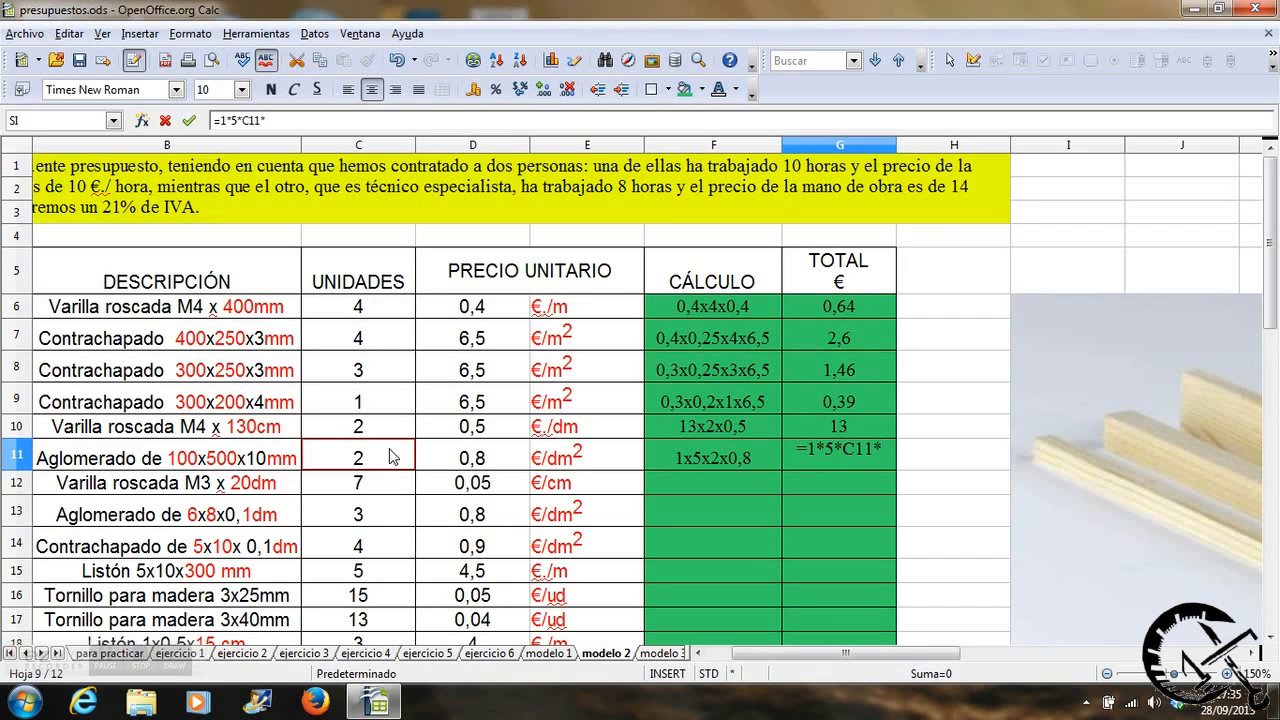
{"action": "left_click", "coordinate": [443, 460]}
{"action": "key", "text": "Return"}
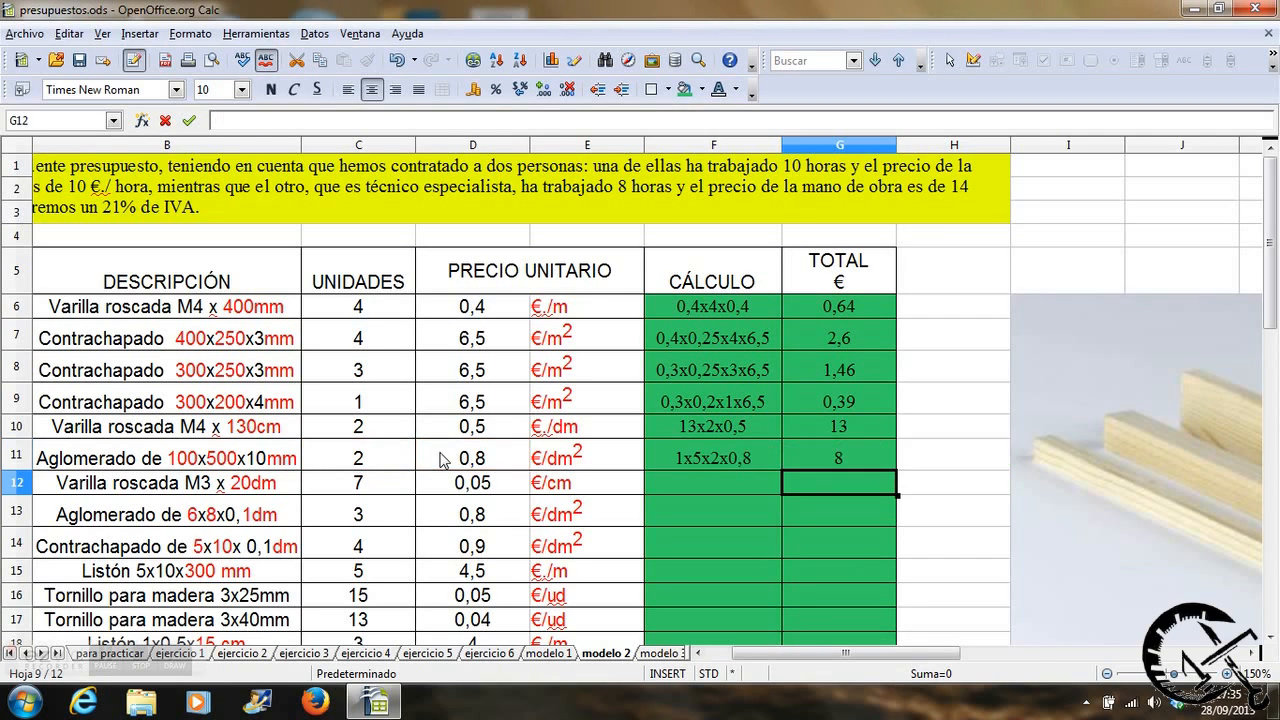
Write 200x7x0,05 as the calculation for item 7, the M3 x 20dm threaded rod, in cell F12.
{"action": "left_click", "coordinate": [679, 487]}
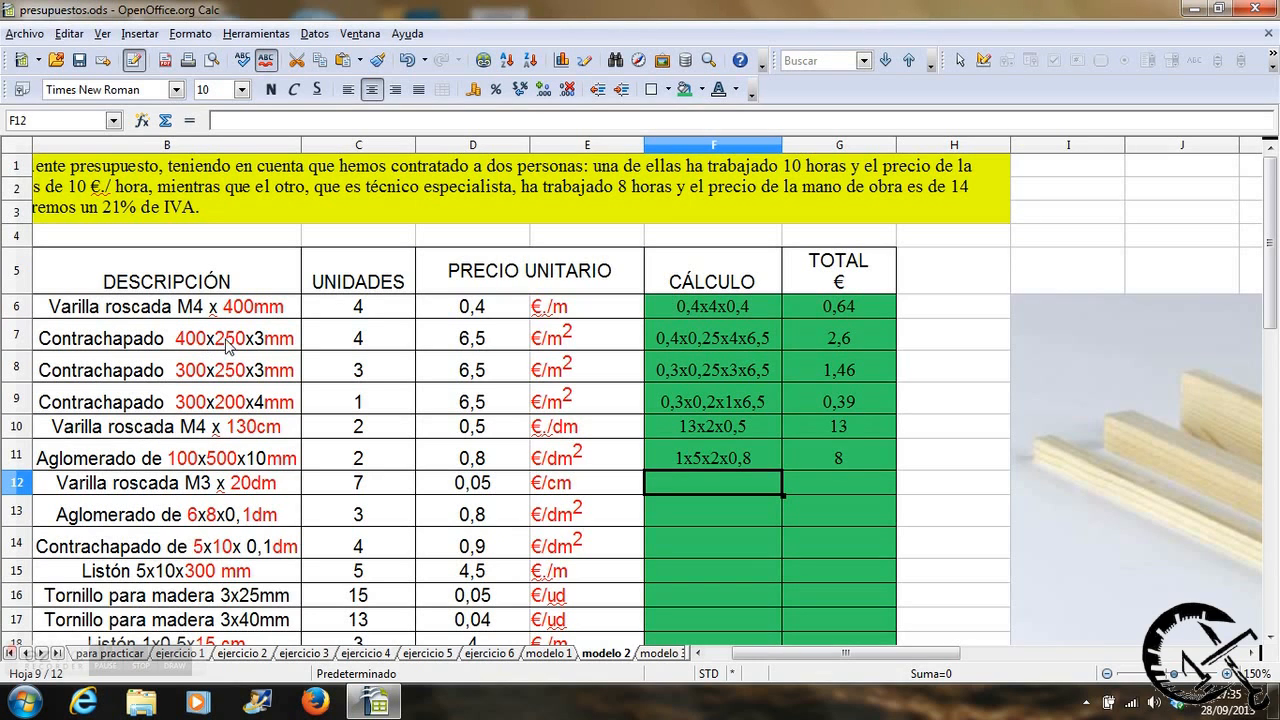
{"action": "left_click_drag", "start_coordinate": [795, 653], "coordinate": [768, 652]}
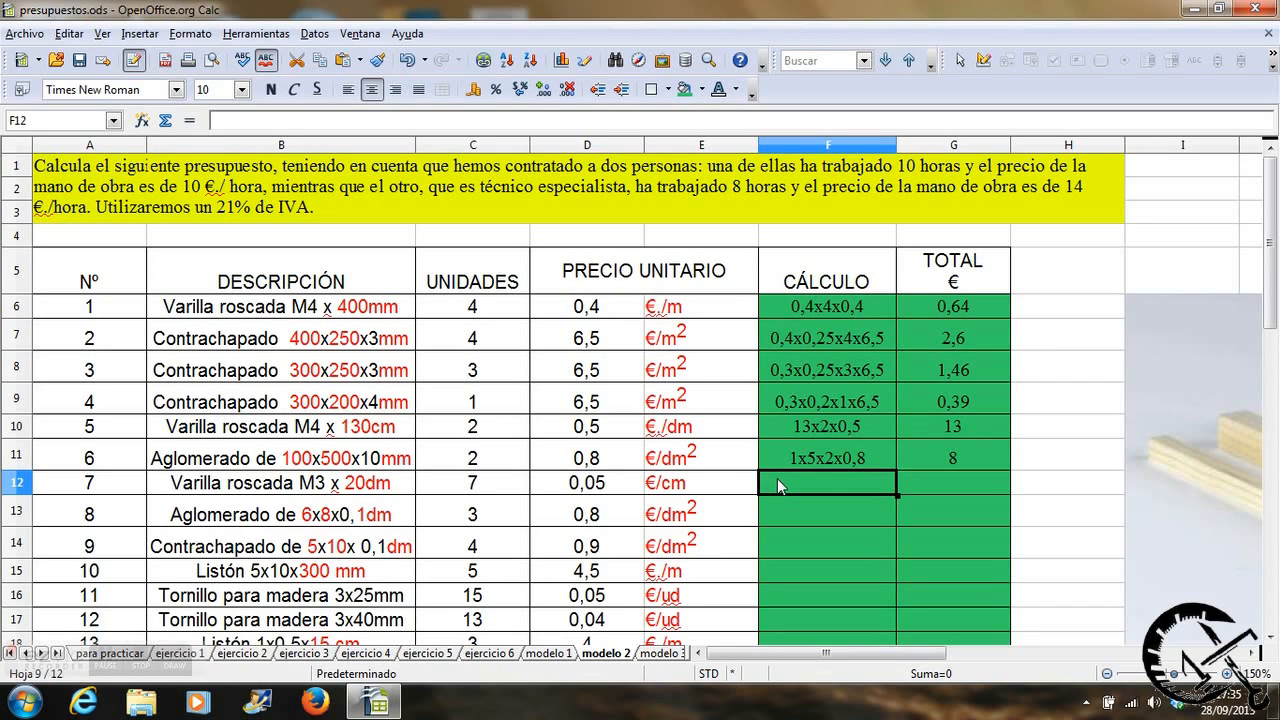
{"action": "type", "text": "200x"}
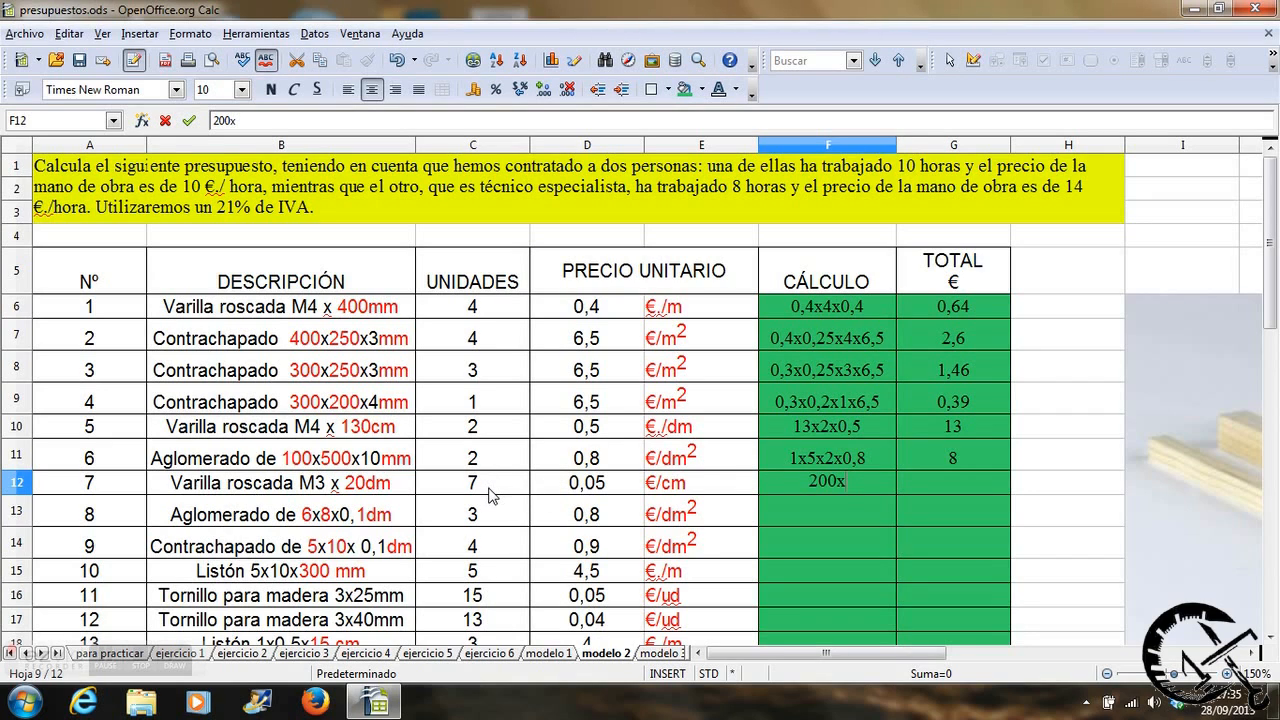
{"action": "type", "text": "7x0,05"}
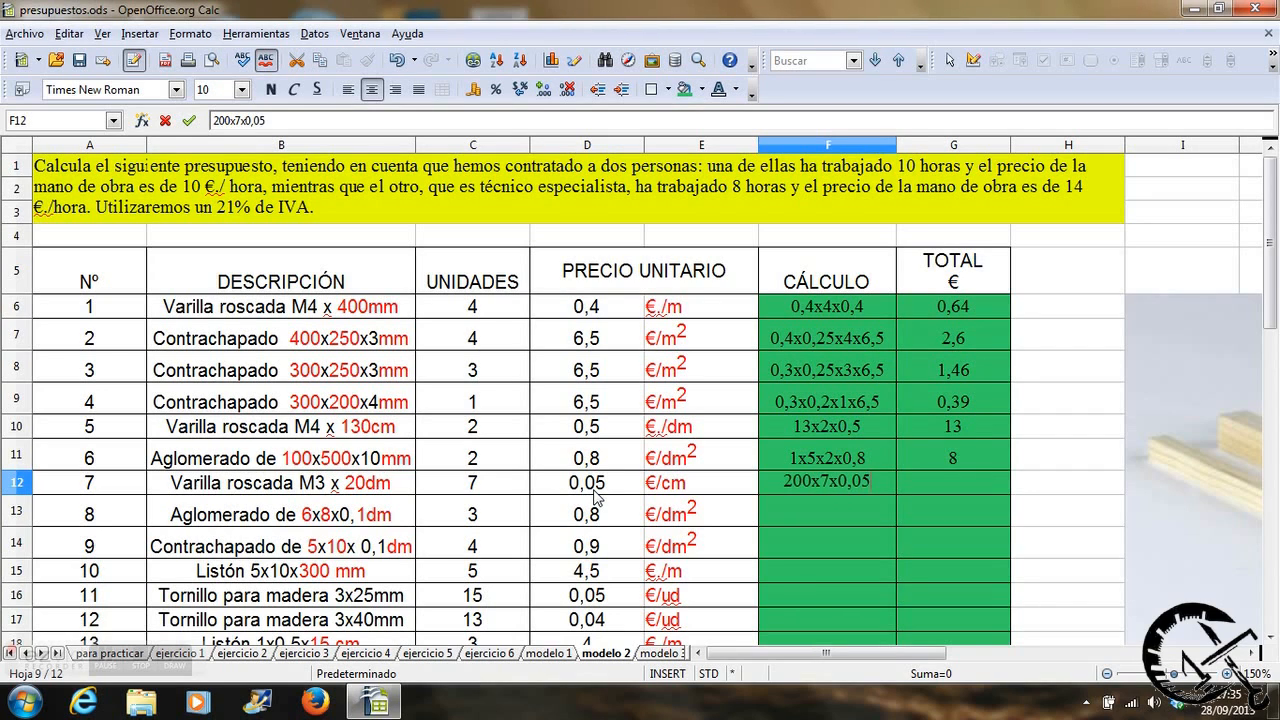
{"action": "key", "text": "Tab"}
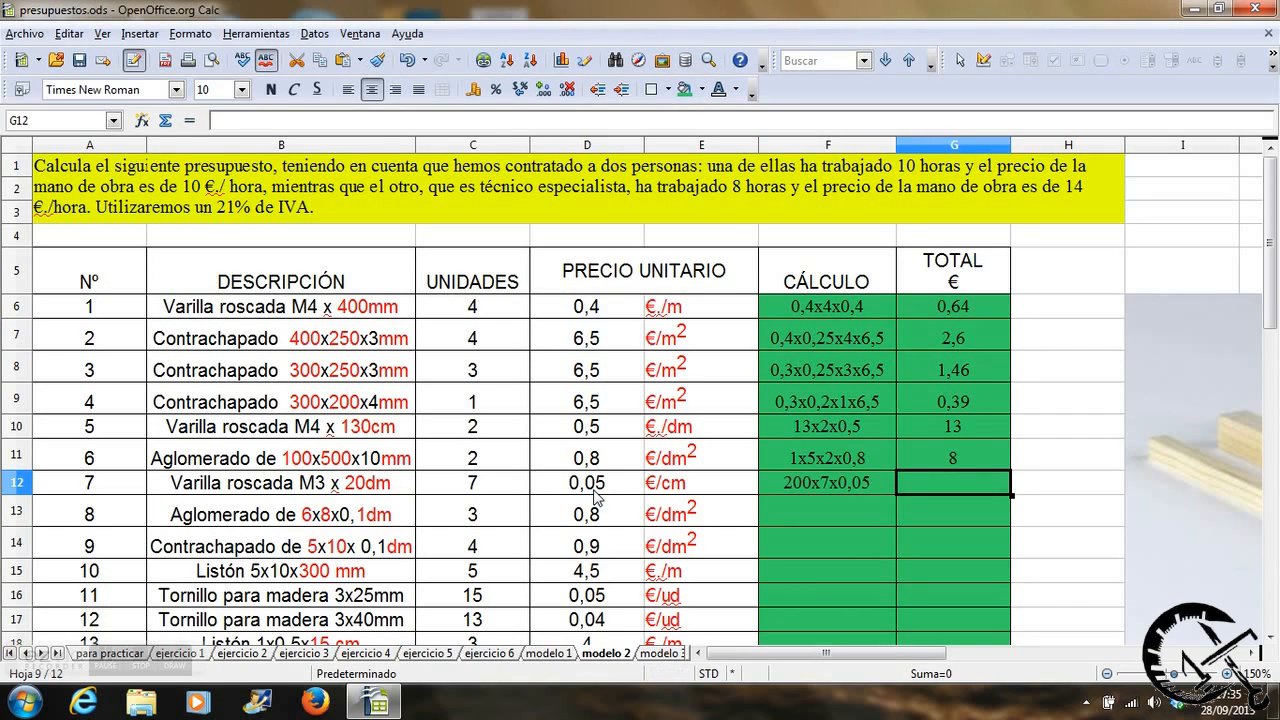
Calculate item 7's total in G12 with the formula =200*C12*D12.
{"action": "type", "text": "="}
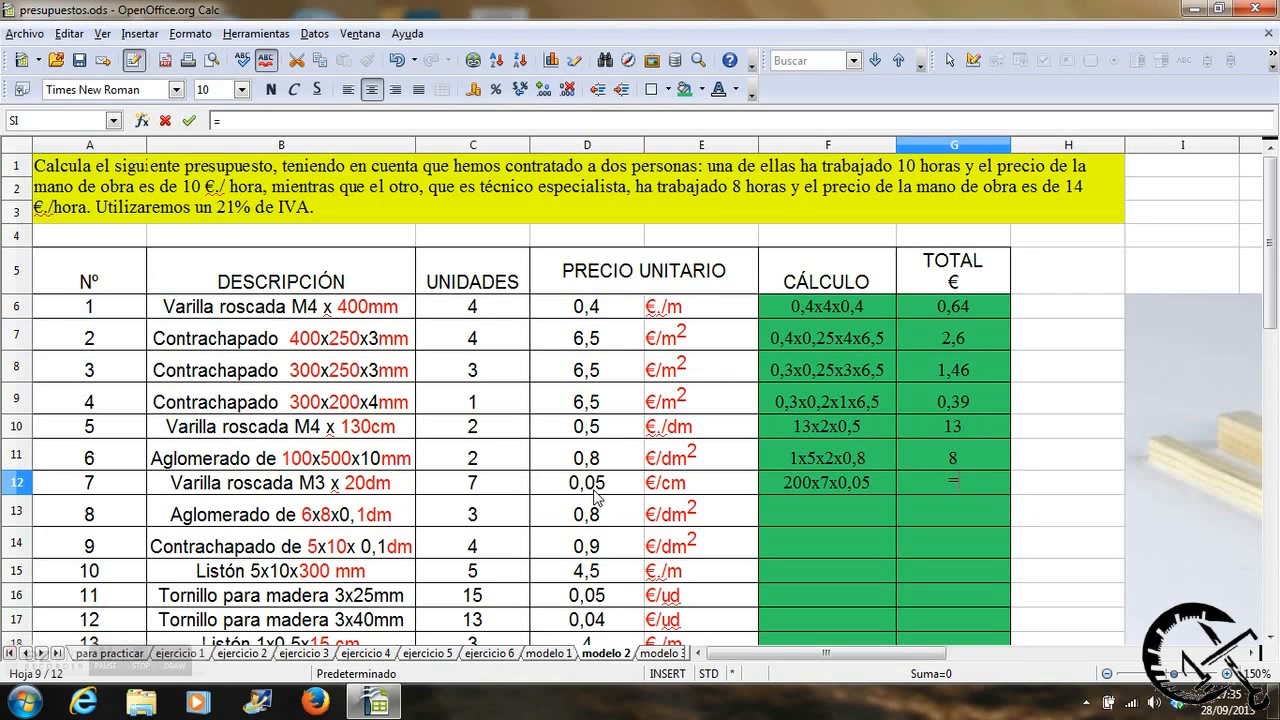
{"action": "type", "text": "200*"}
{"action": "left_click", "coordinate": [449, 488]}
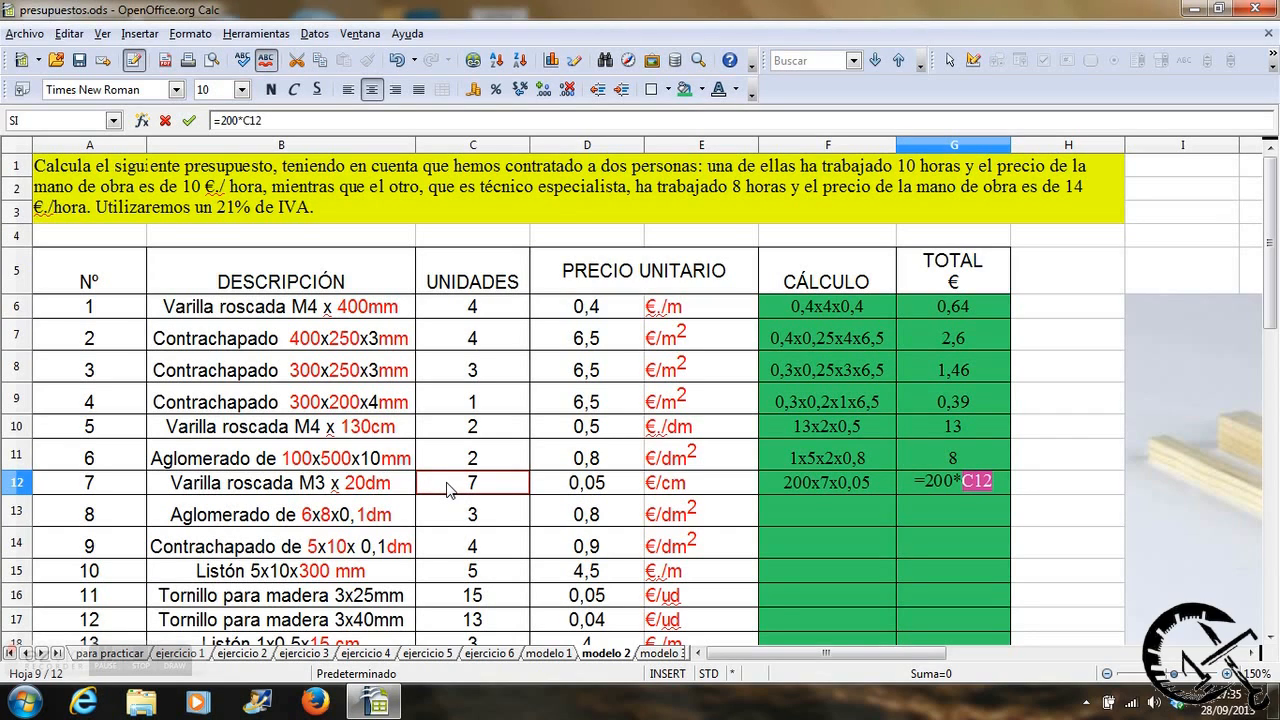
{"action": "type", "text": "*"}
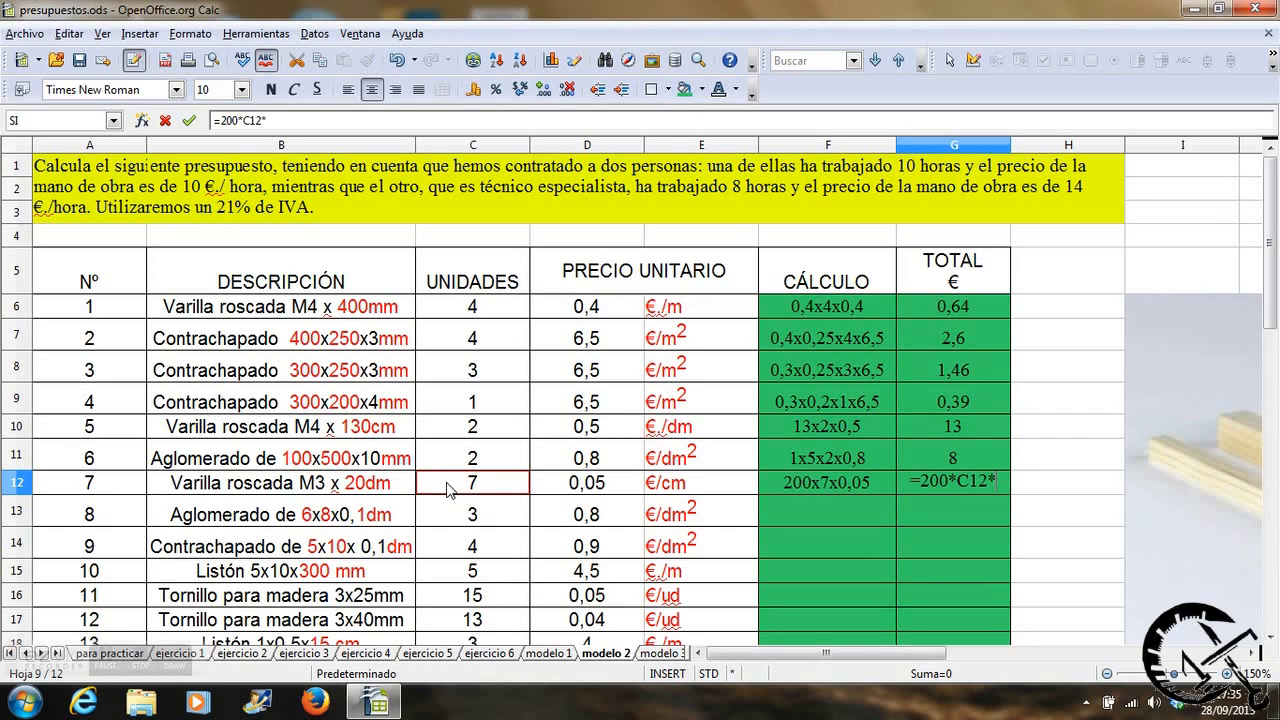
{"action": "left_click", "coordinate": [561, 484]}
{"action": "key", "text": "Return"}
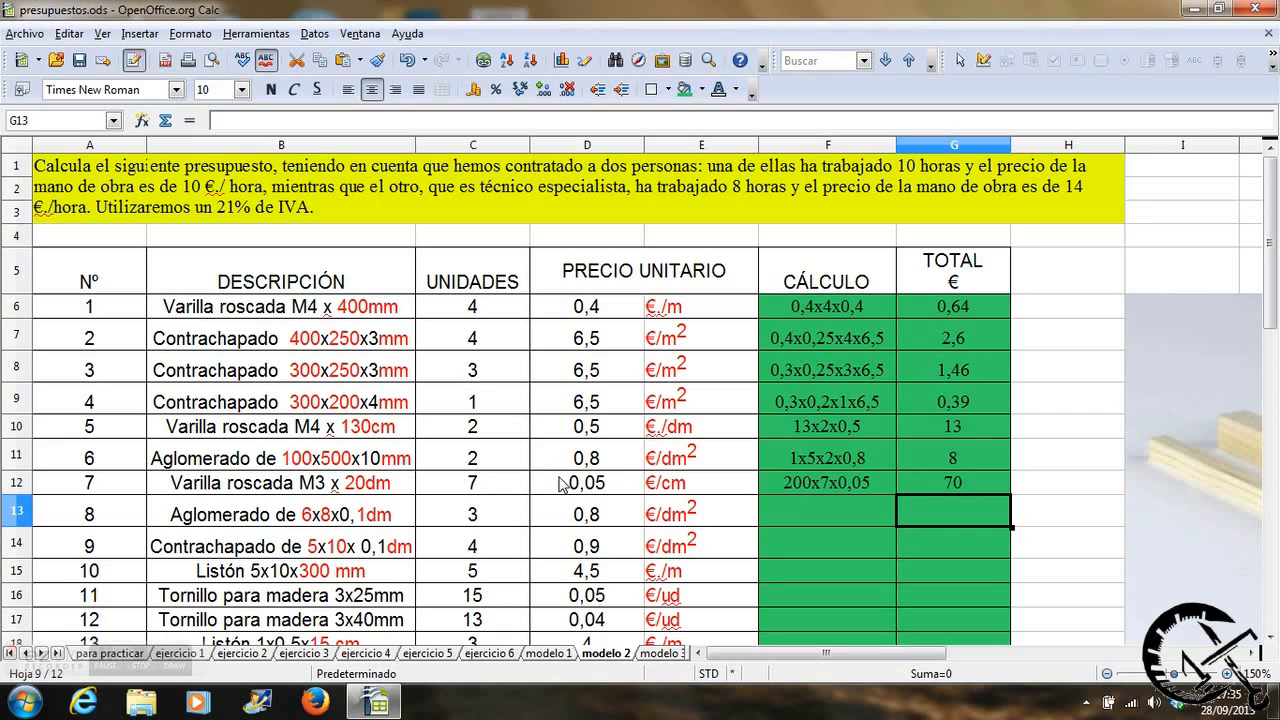
Write 6x8x3x0,8 as the calculation for item 8, the 6x8x0,1dm chipboard, in cell F13.
{"action": "left_click", "coordinate": [781, 511]}
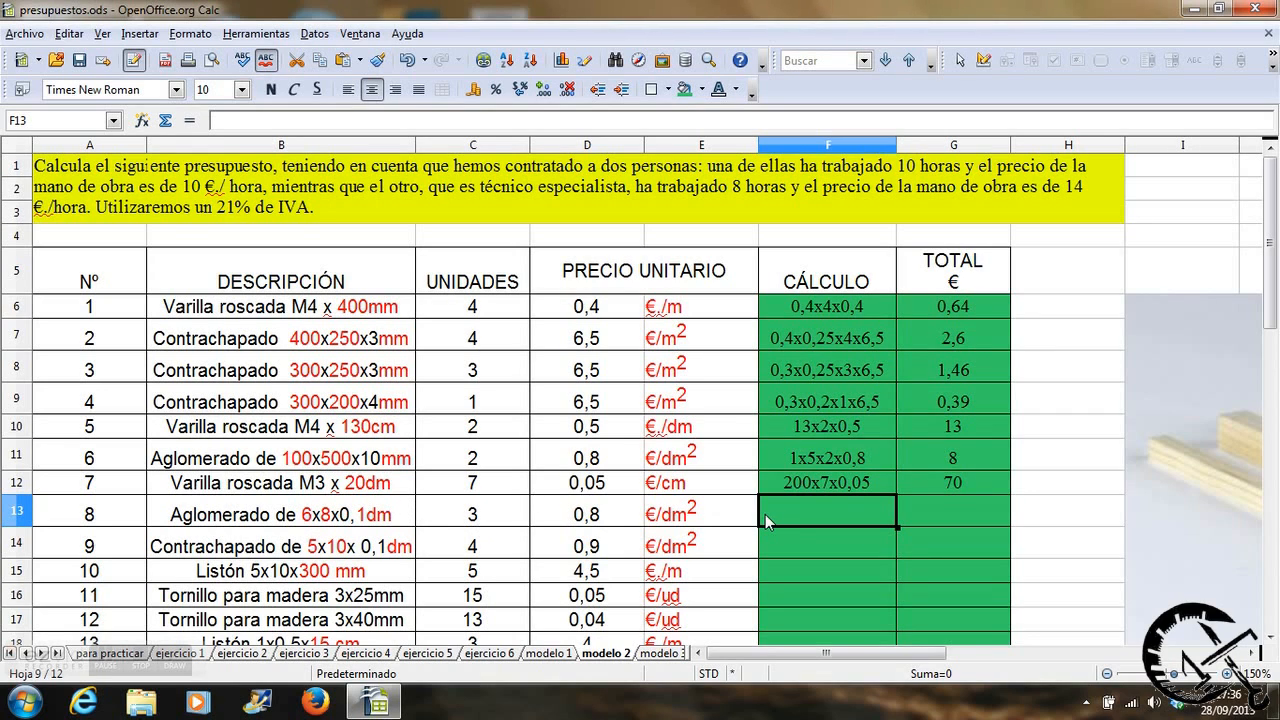
{"action": "type", "text": "6x8x"}
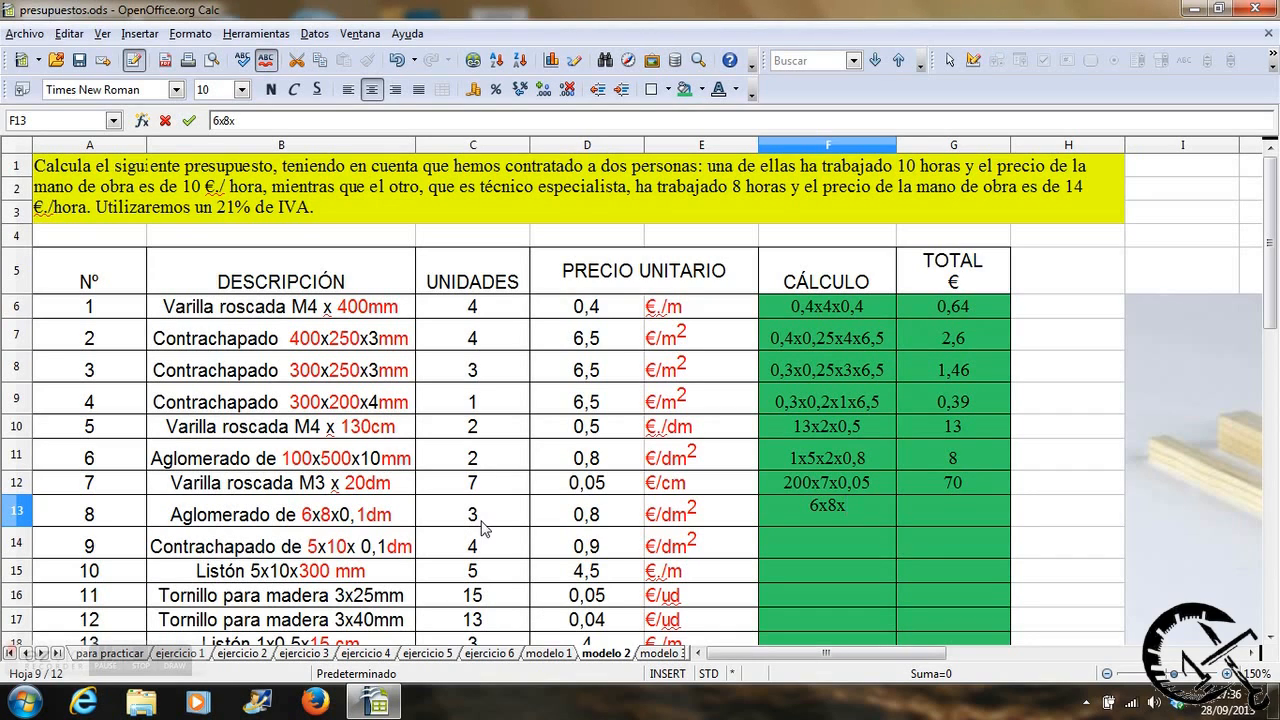
{"action": "type", "text": "3x0,8"}
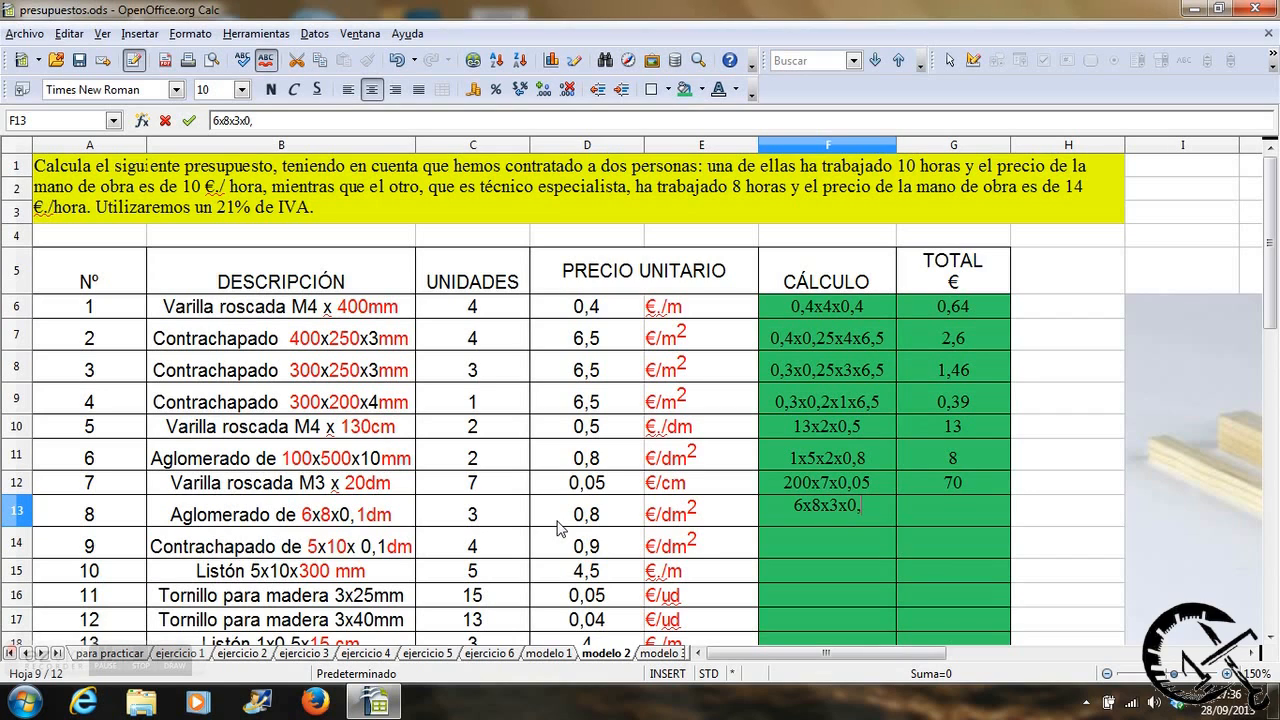
Calculate item 8's total in G13 with the formula =6*8*C13*D13.
{"action": "left_click", "coordinate": [930, 510]}
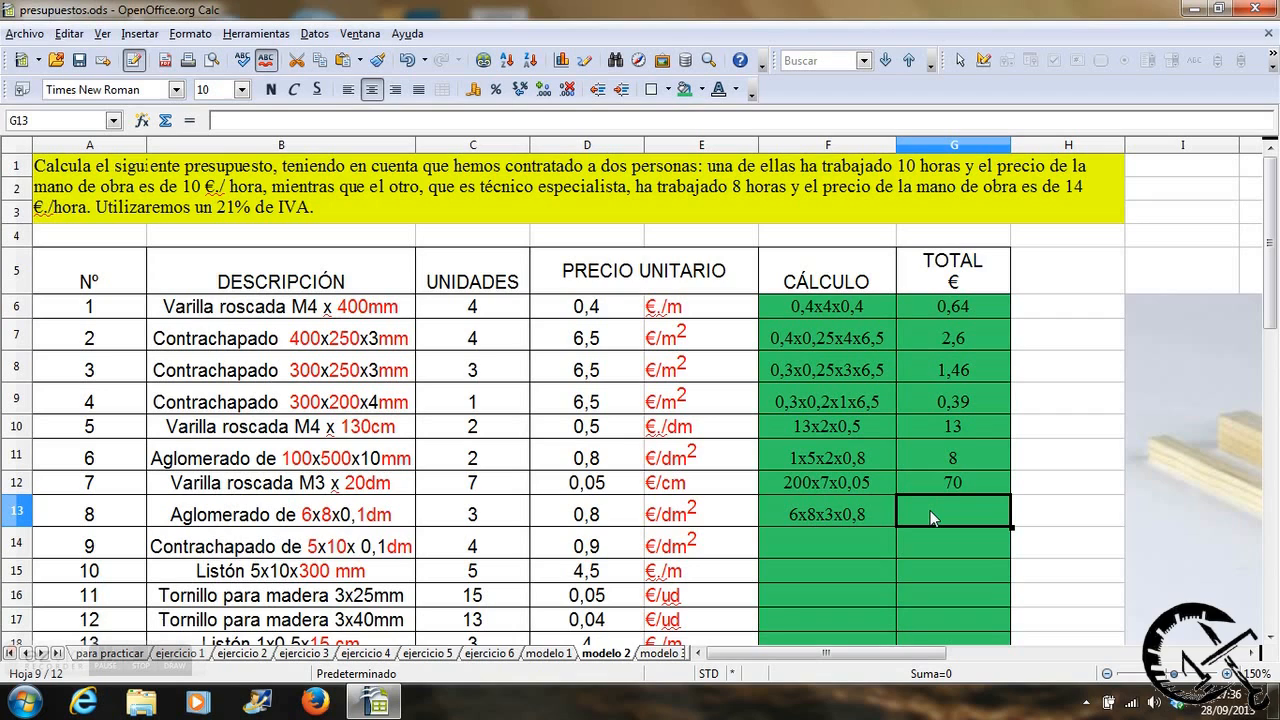
{"action": "type", "text": "="}
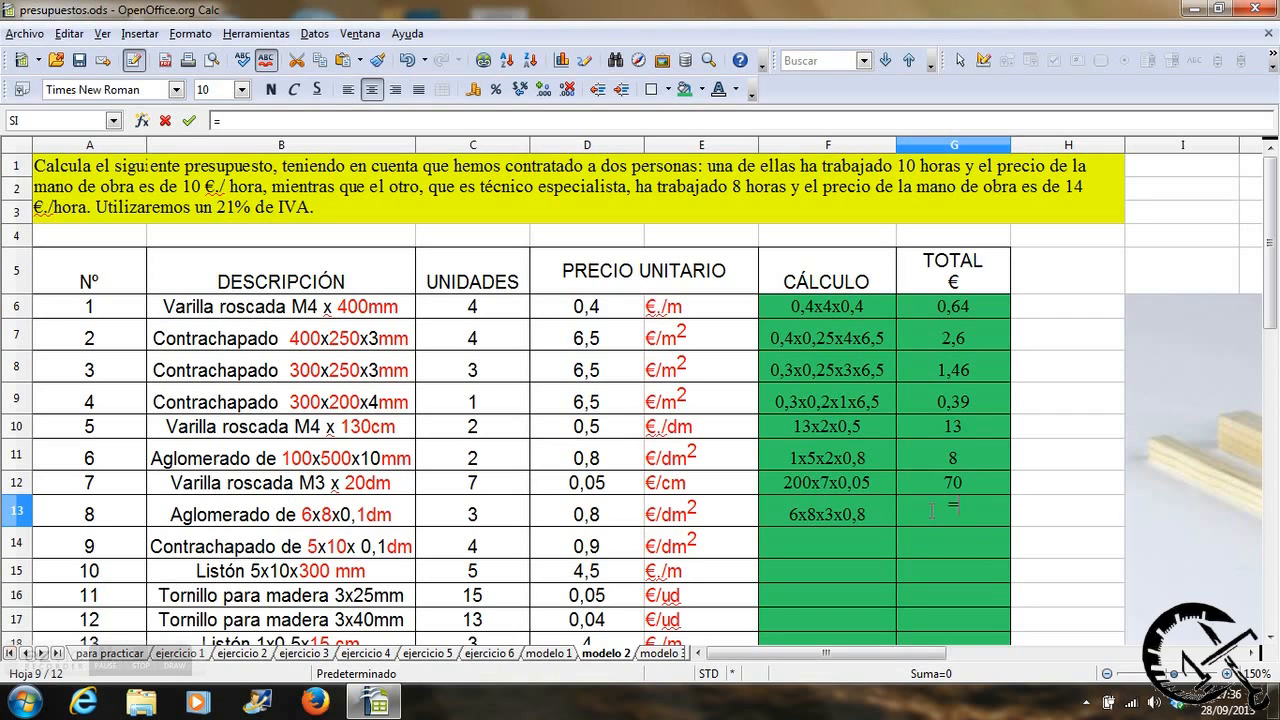
{"action": "type", "text": "6*8*"}
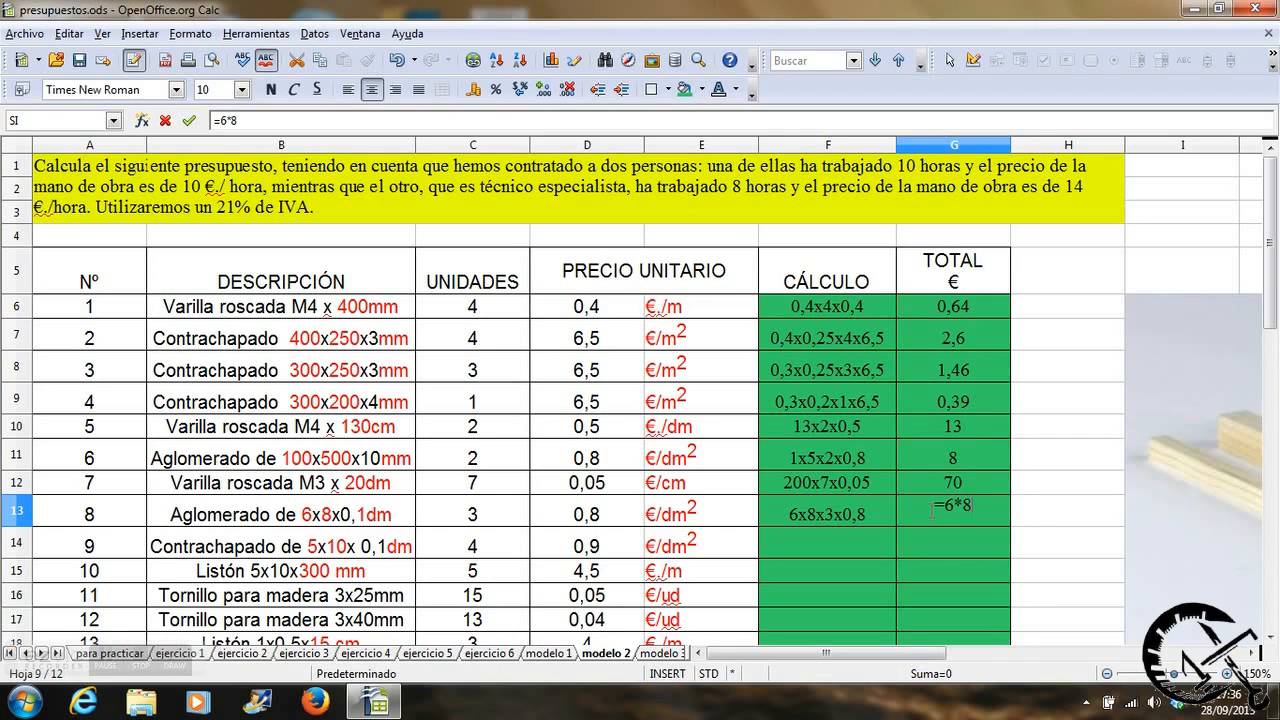
{"action": "left_click", "coordinate": [512, 514]}
{"action": "type", "text": "*"}
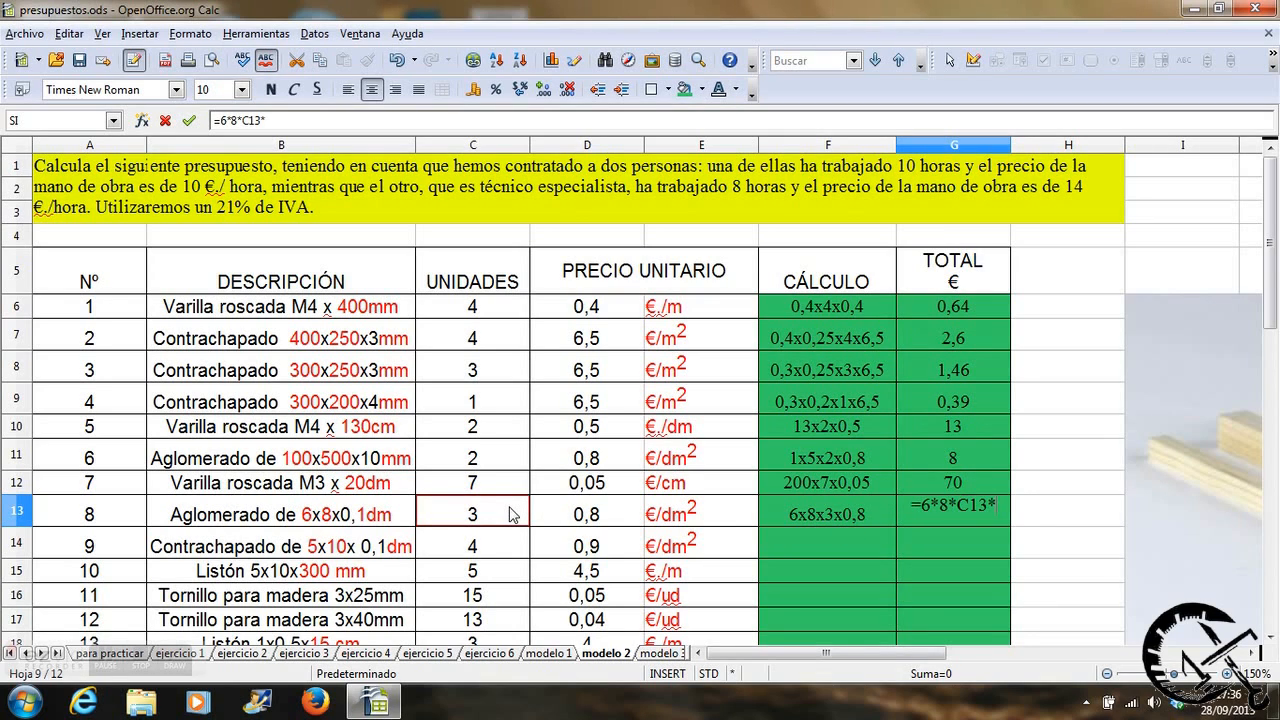
{"action": "left_click", "coordinate": [590, 514]}
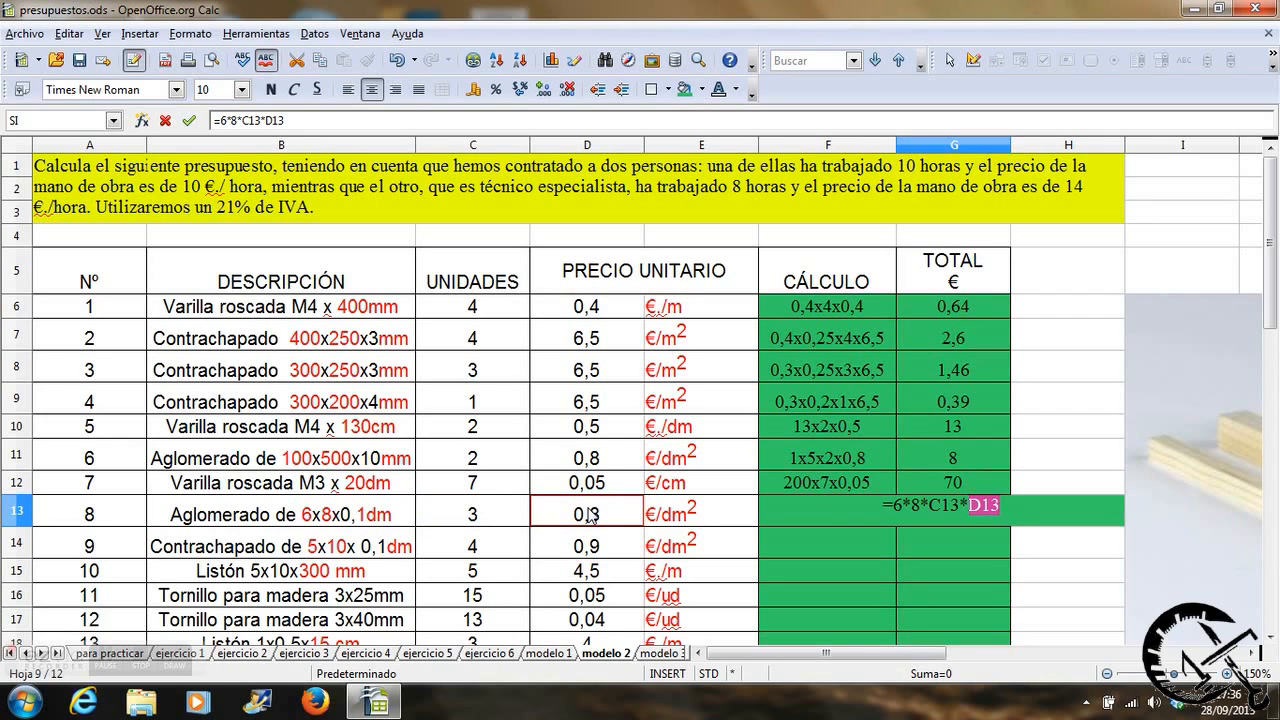
{"action": "key", "text": "Return"}
Write 5x10x4x0,9 as the calculation for item 9, the 5x10x0,1dm plywood, in cell F14.
{"action": "left_click", "coordinate": [781, 538]}
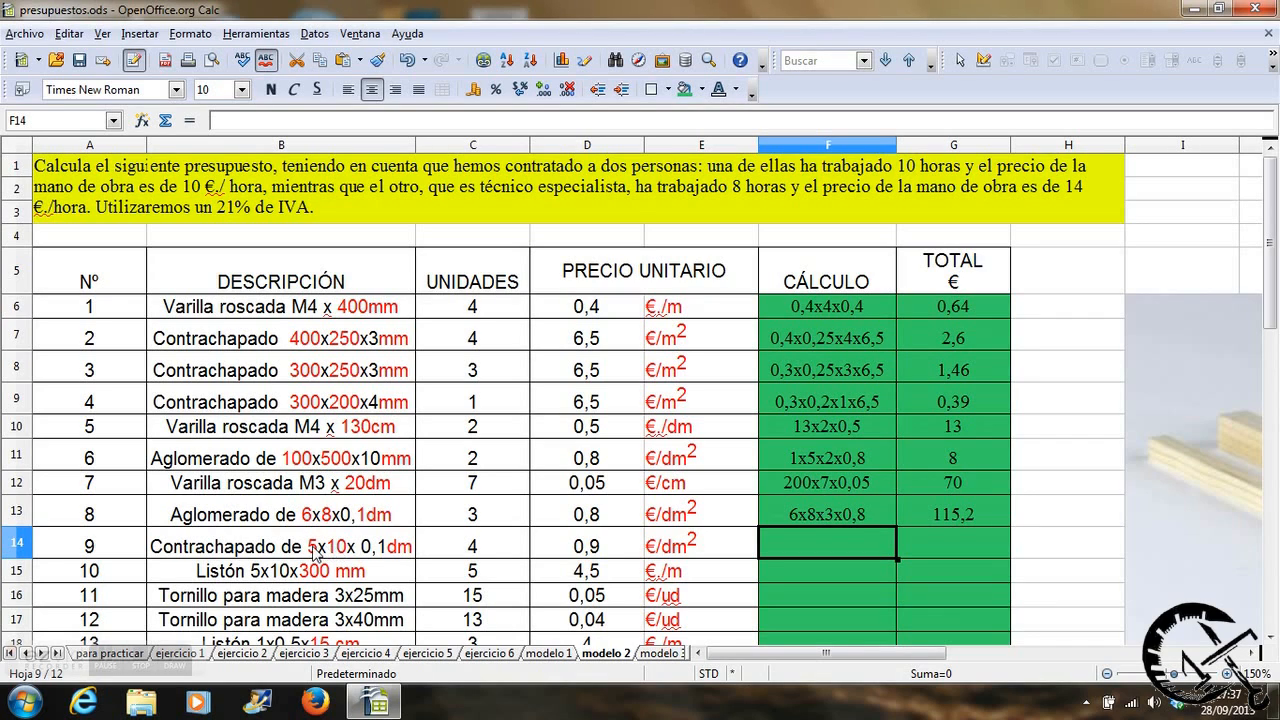
{"action": "type", "text": "5x"}
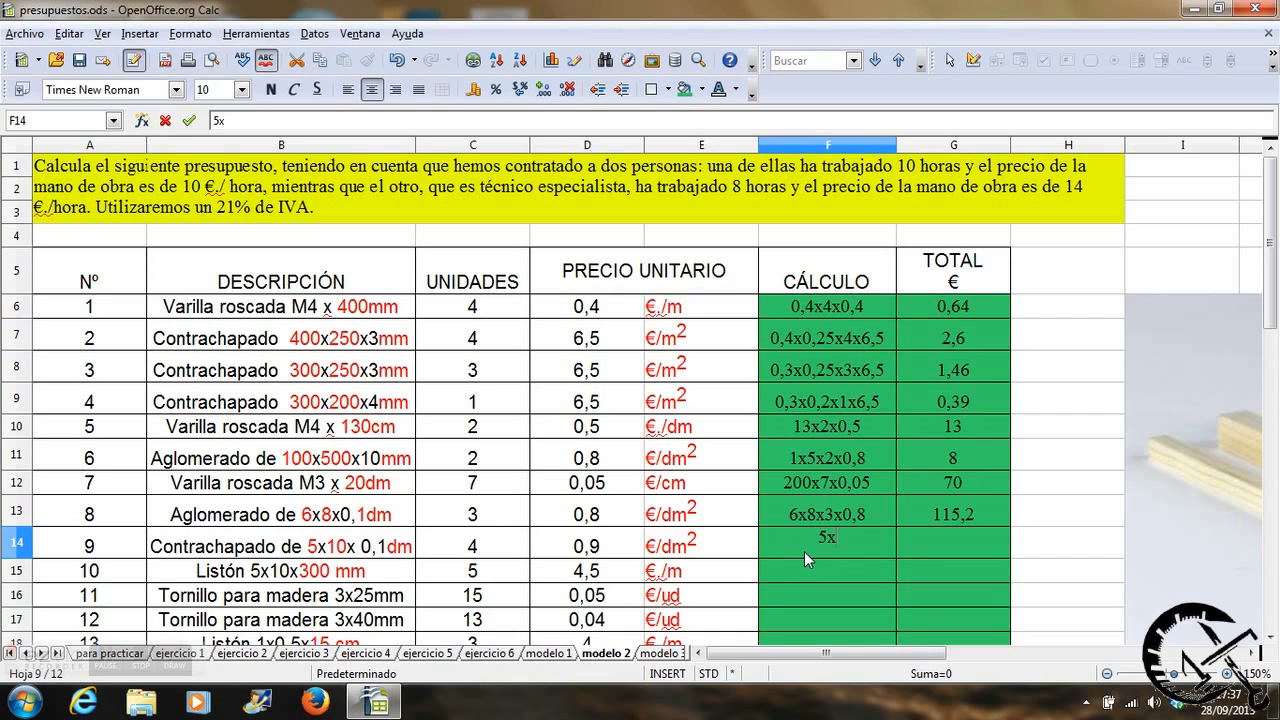
{"action": "type", "text": "10x4x0,9"}
{"action": "key", "text": "Tab"}
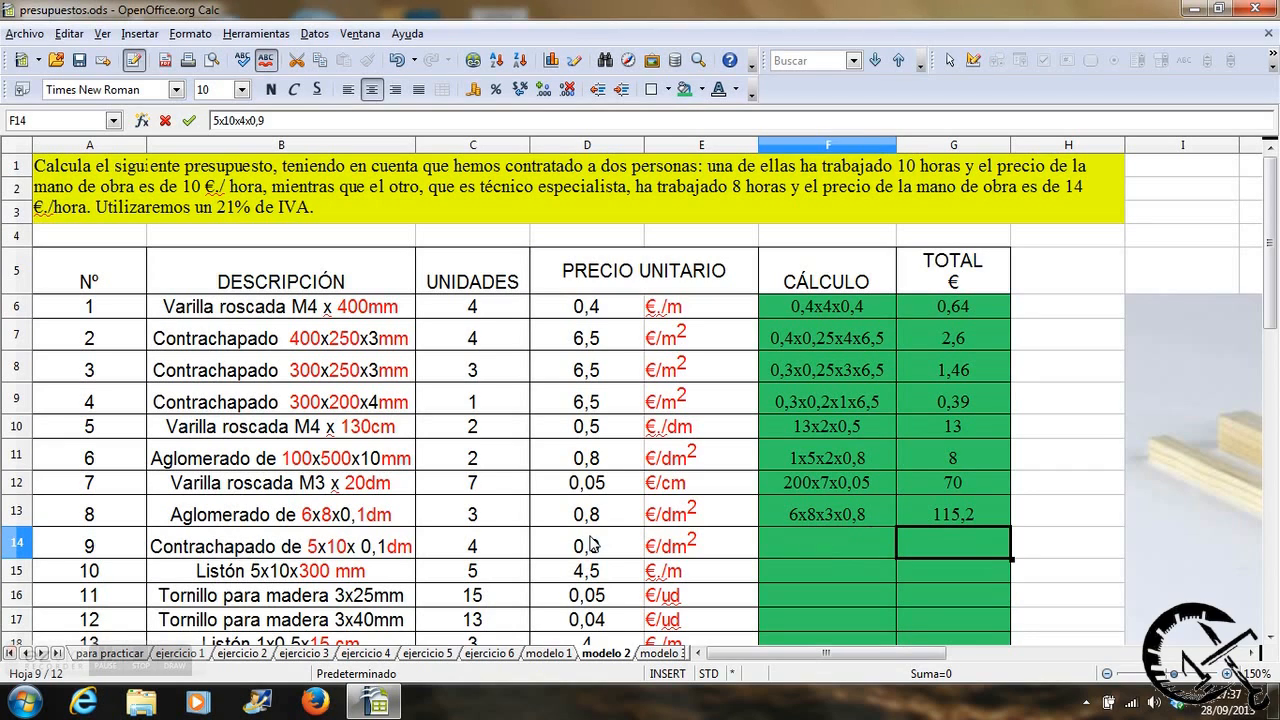
Calculate item 9's total in G14 with the formula =5*10*C14*D14.
{"action": "type", "text": "="}
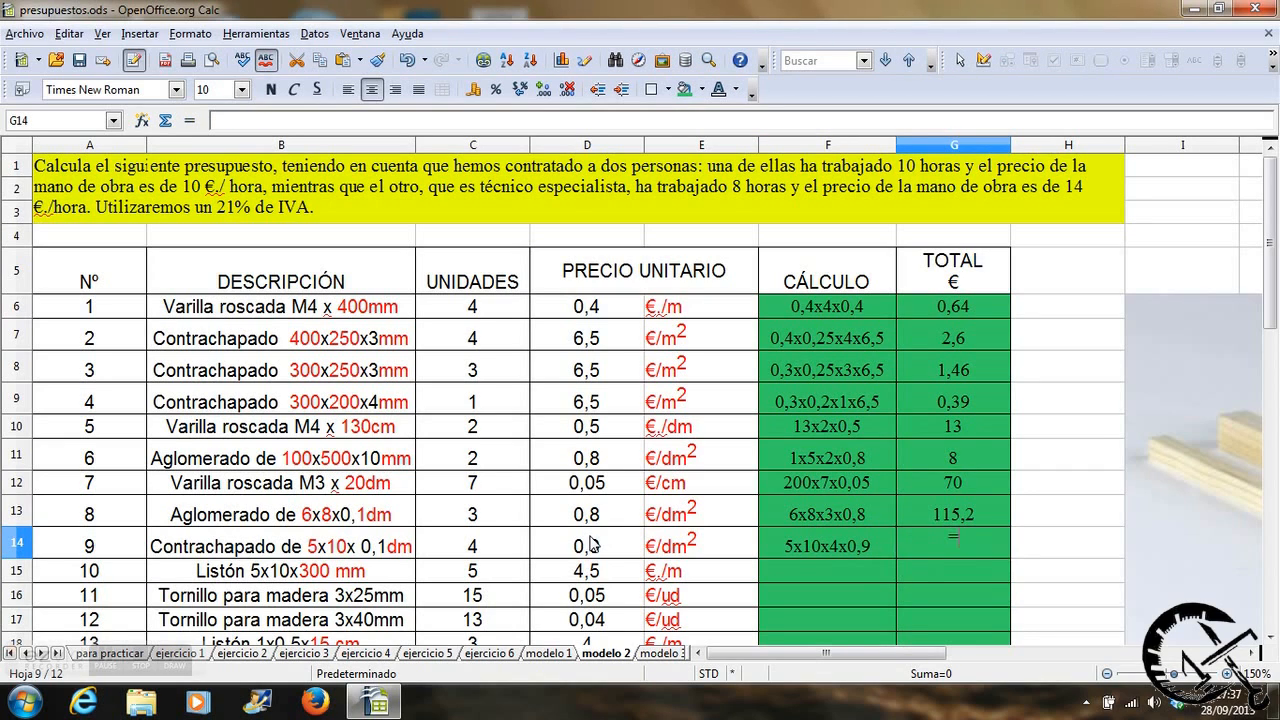
{"action": "type", "text": "5*10*"}
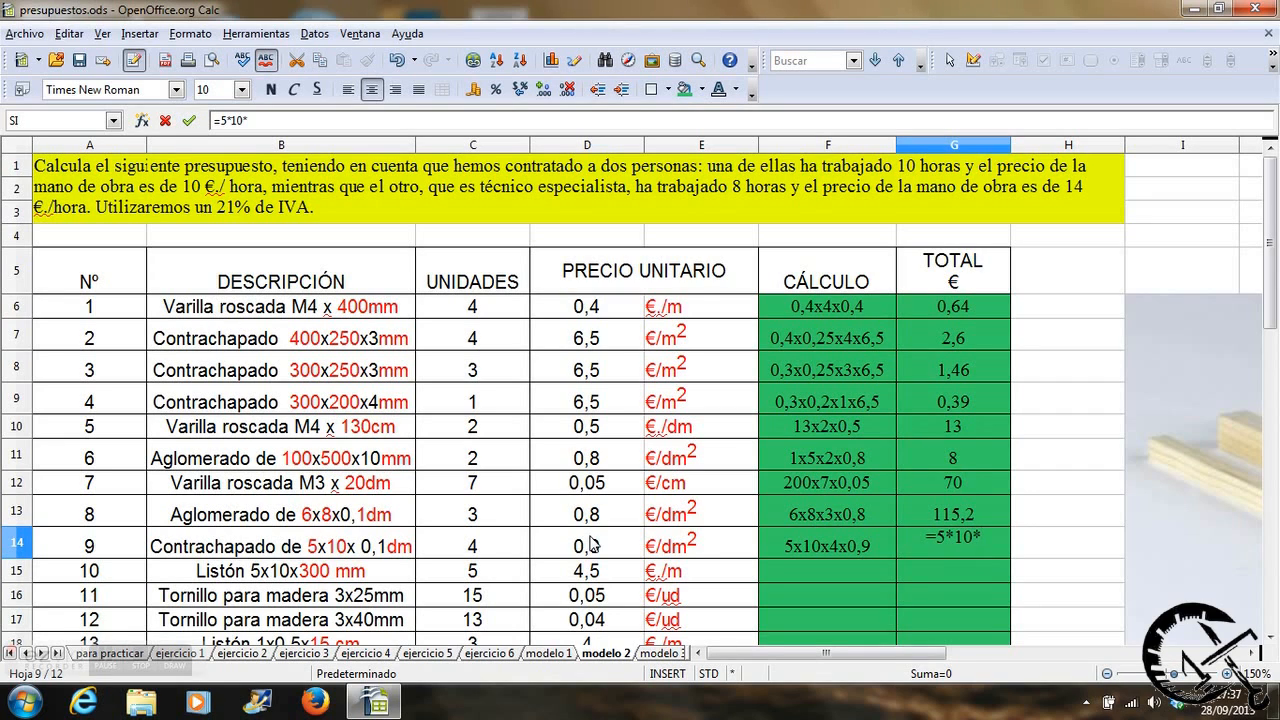
{"action": "left_click", "coordinate": [490, 546]}
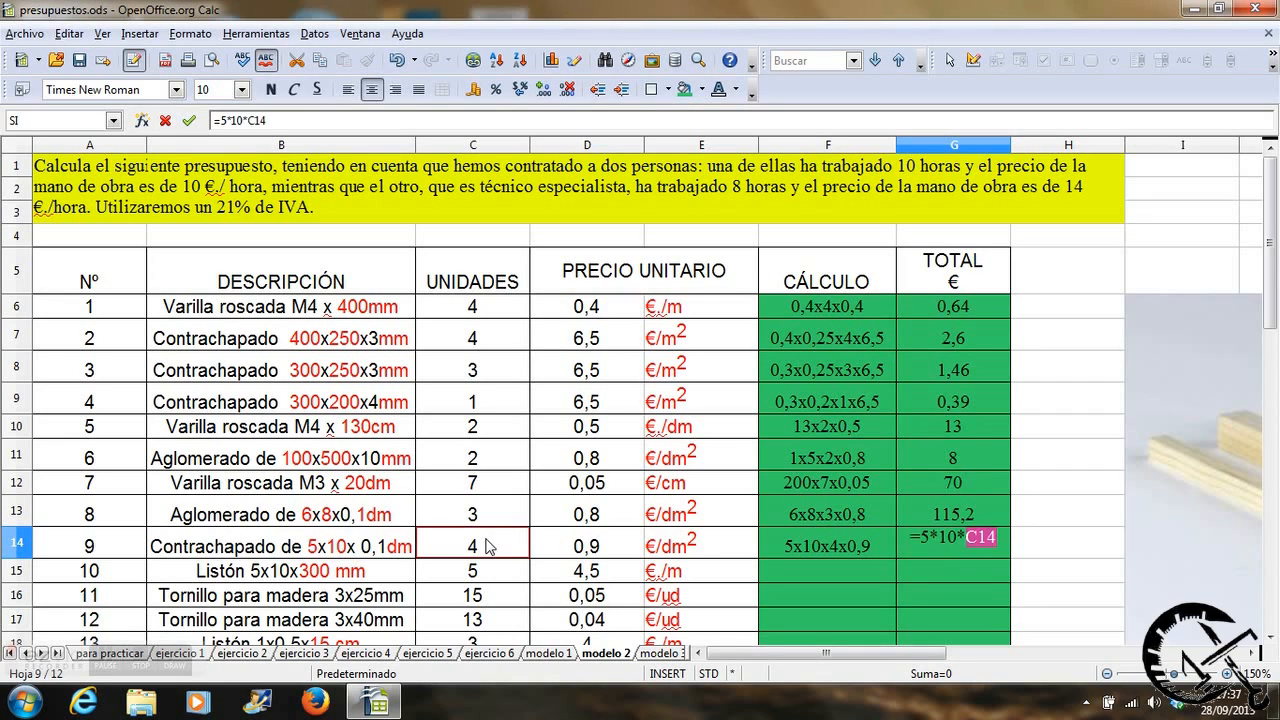
{"action": "type", "text": "*"}
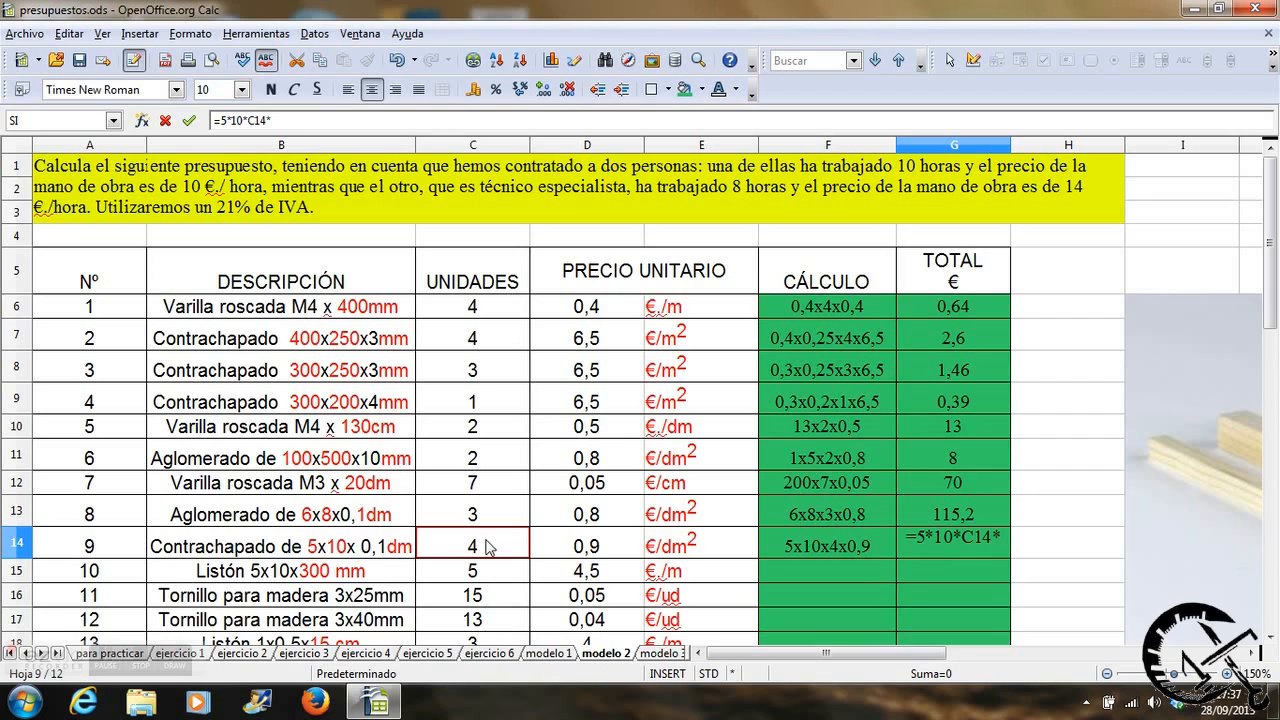
{"action": "left_click", "coordinate": [557, 548]}
{"action": "key", "text": "Return"}
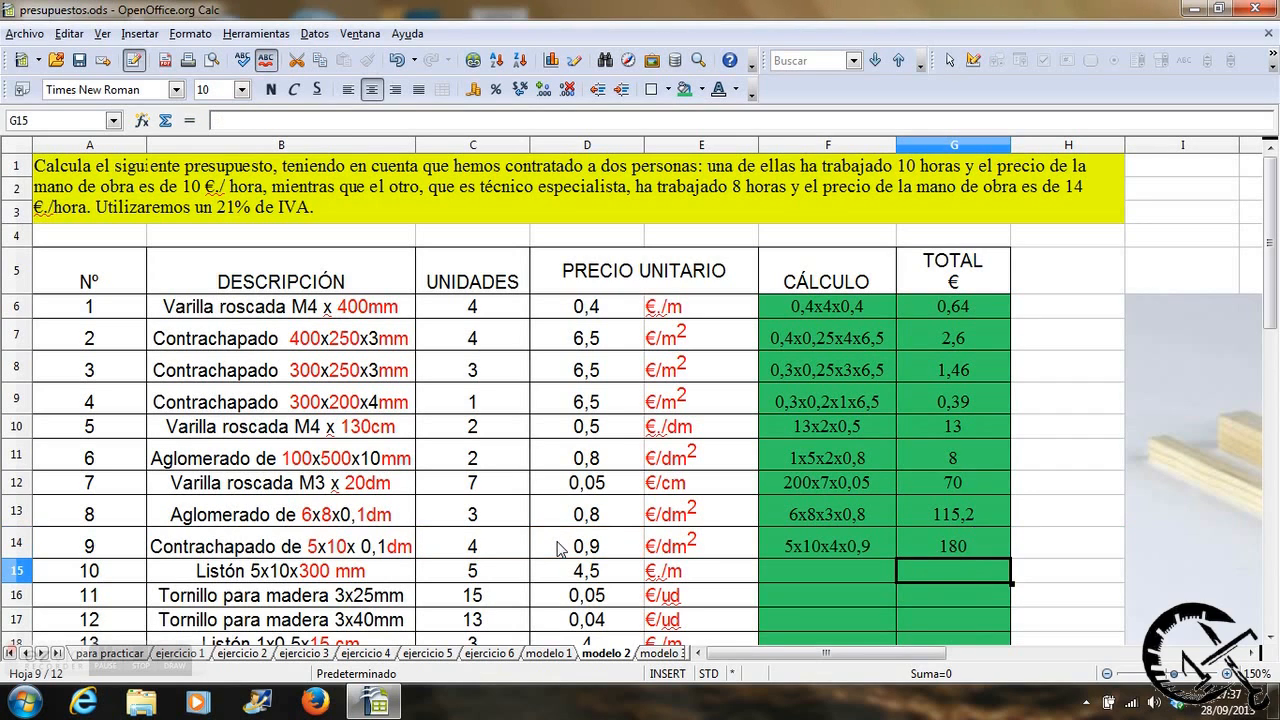
Write 0,3x5x4,5 as the calculation for item 10, the 5x10x300 mm wooden strip, in cell F15.
{"action": "left_click", "coordinate": [789, 570]}
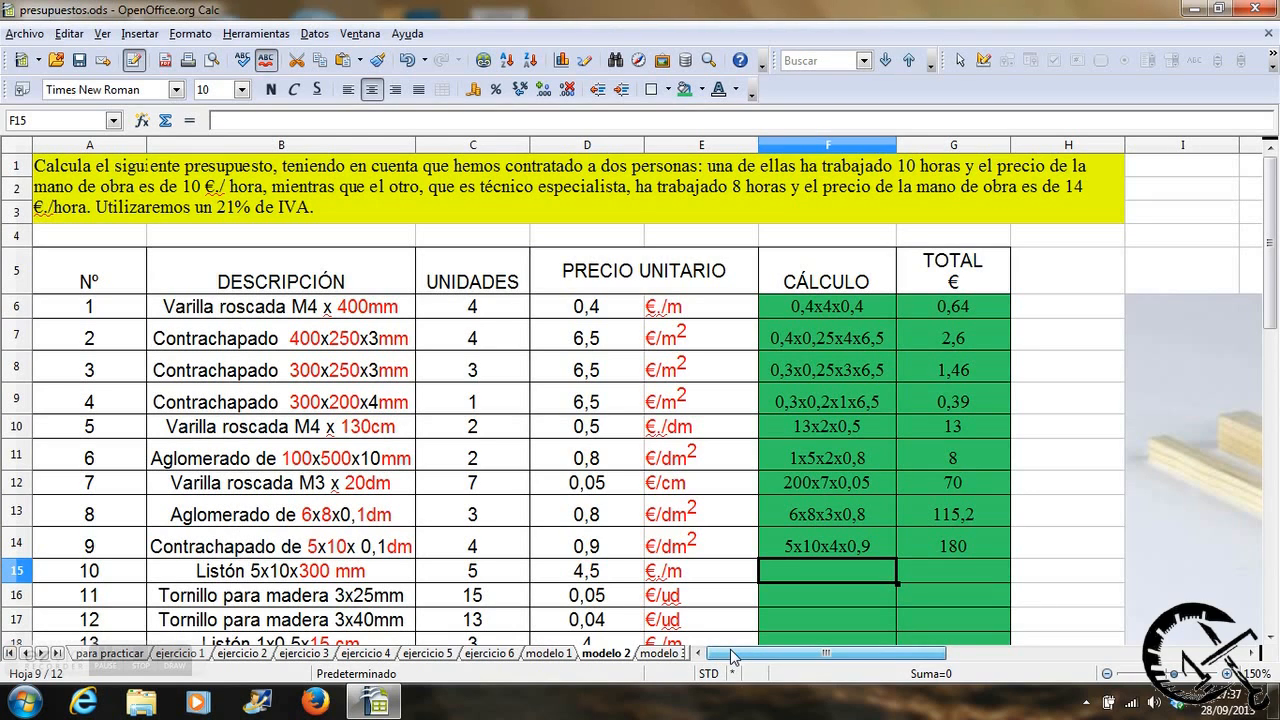
{"action": "left_click_drag", "start_coordinate": [730, 649], "coordinate": [822, 655]}
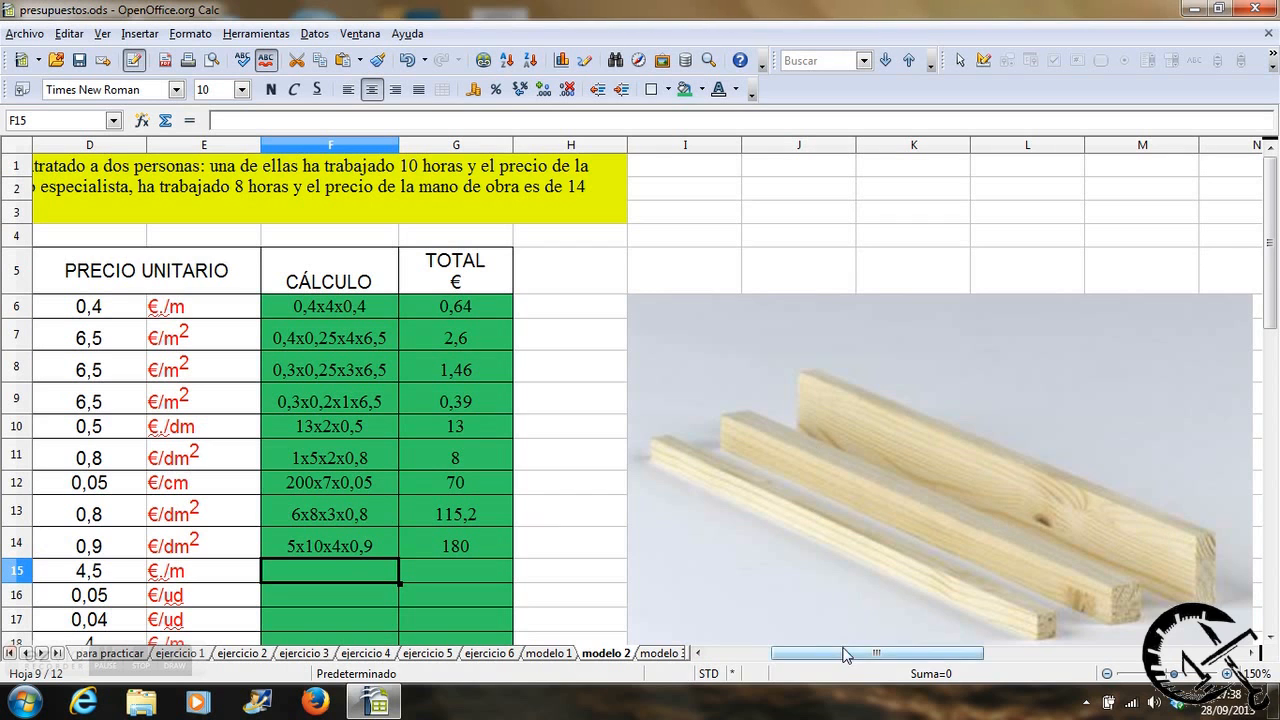
{"action": "left_click_drag", "start_coordinate": [842, 655], "coordinate": [779, 657]}
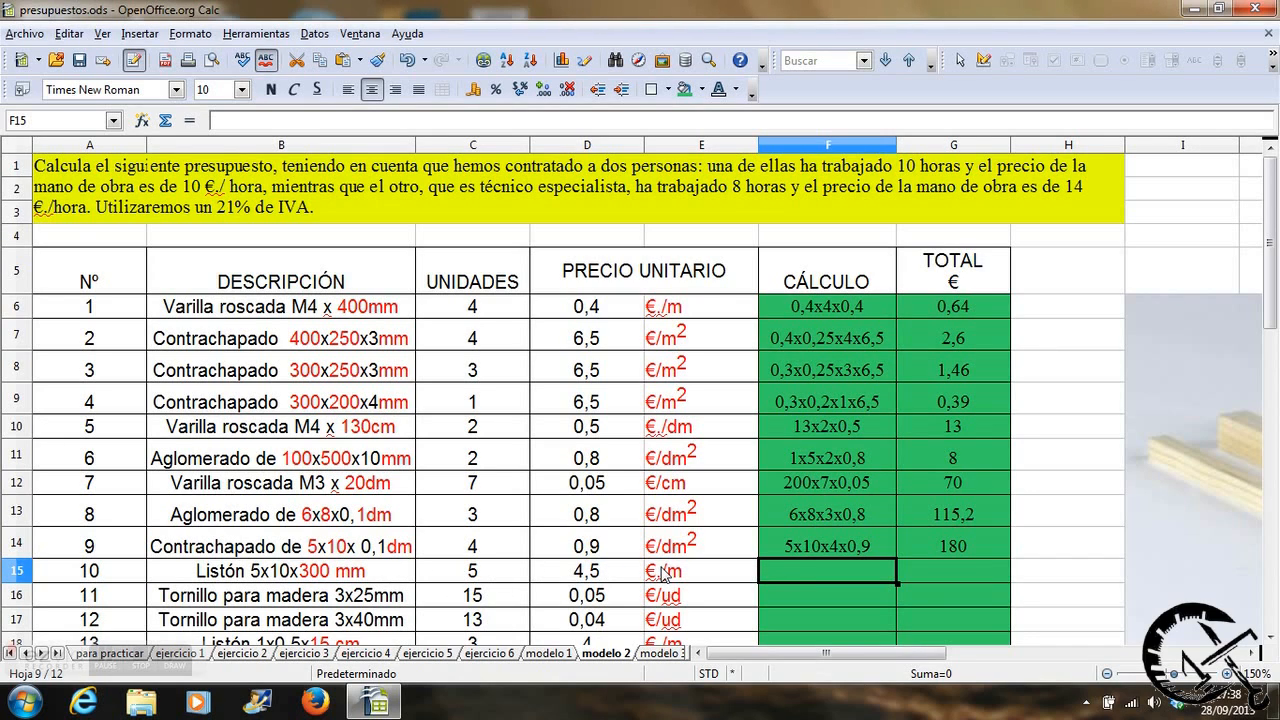
{"action": "type", "text": "0,3"}
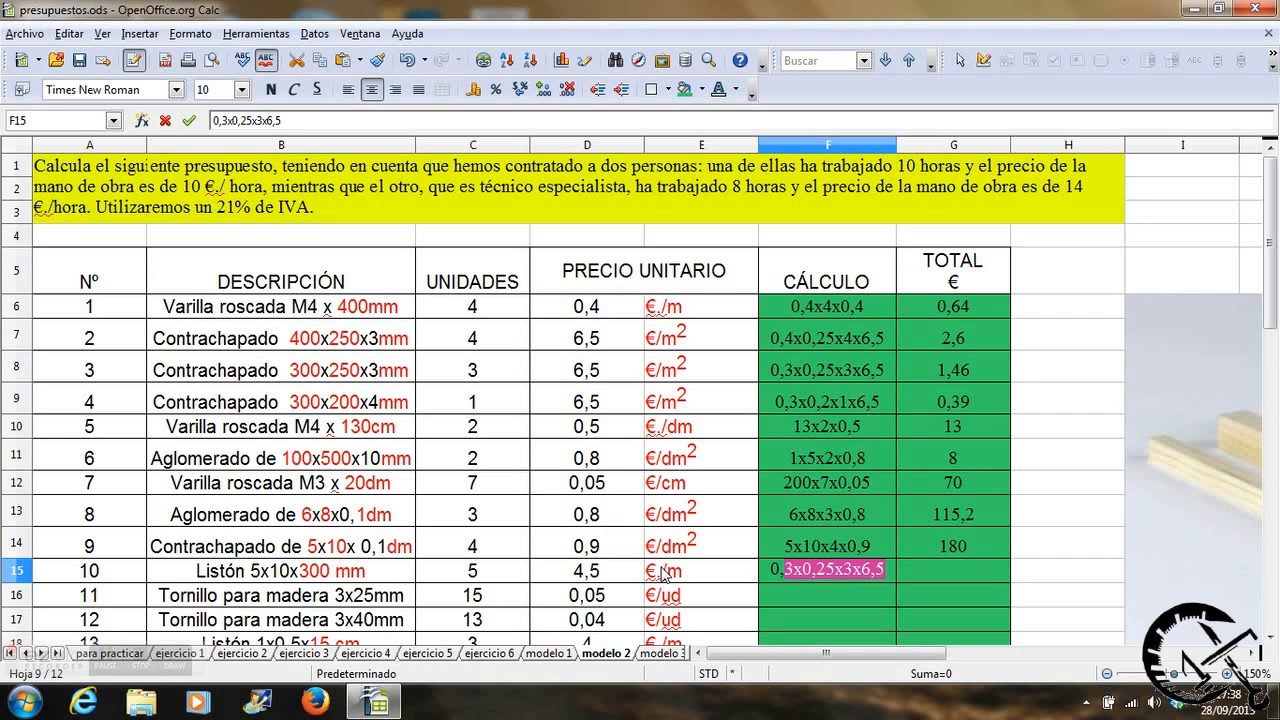
{"action": "type", "text": "x"}
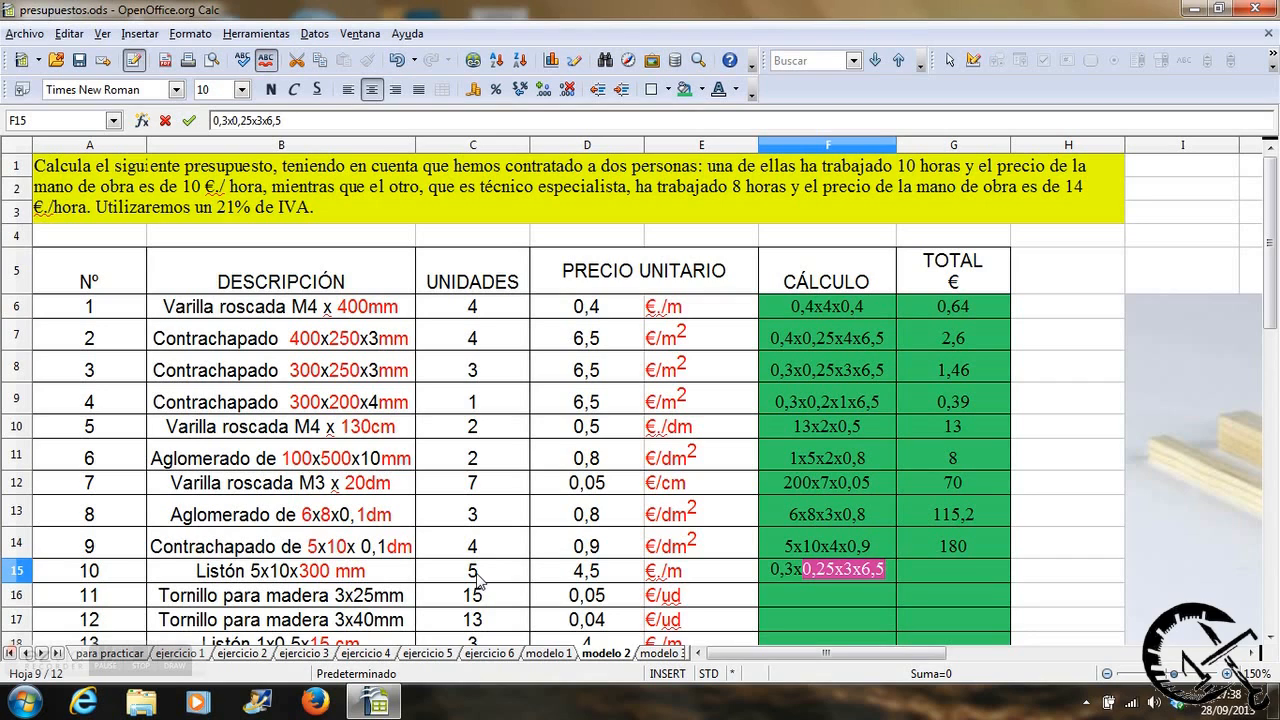
{"action": "type", "text": "5x"}
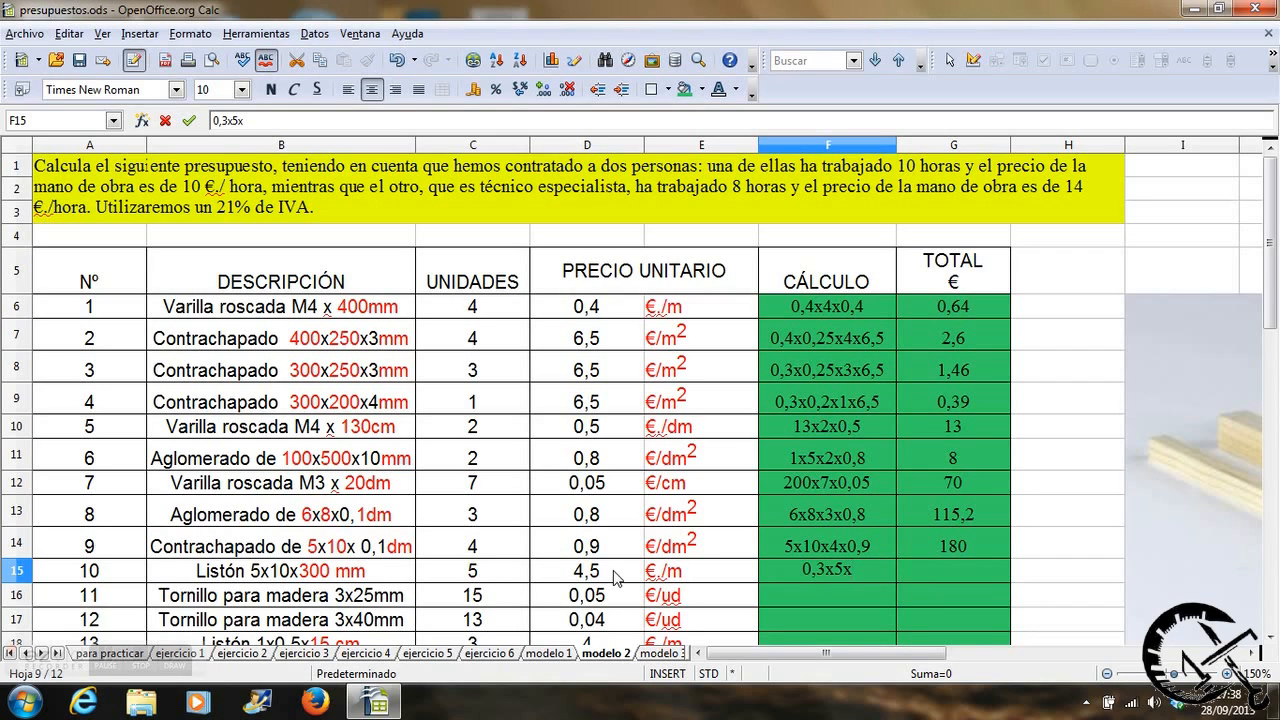
{"action": "type", "text": "4,5"}
{"action": "key", "text": "Tab"}
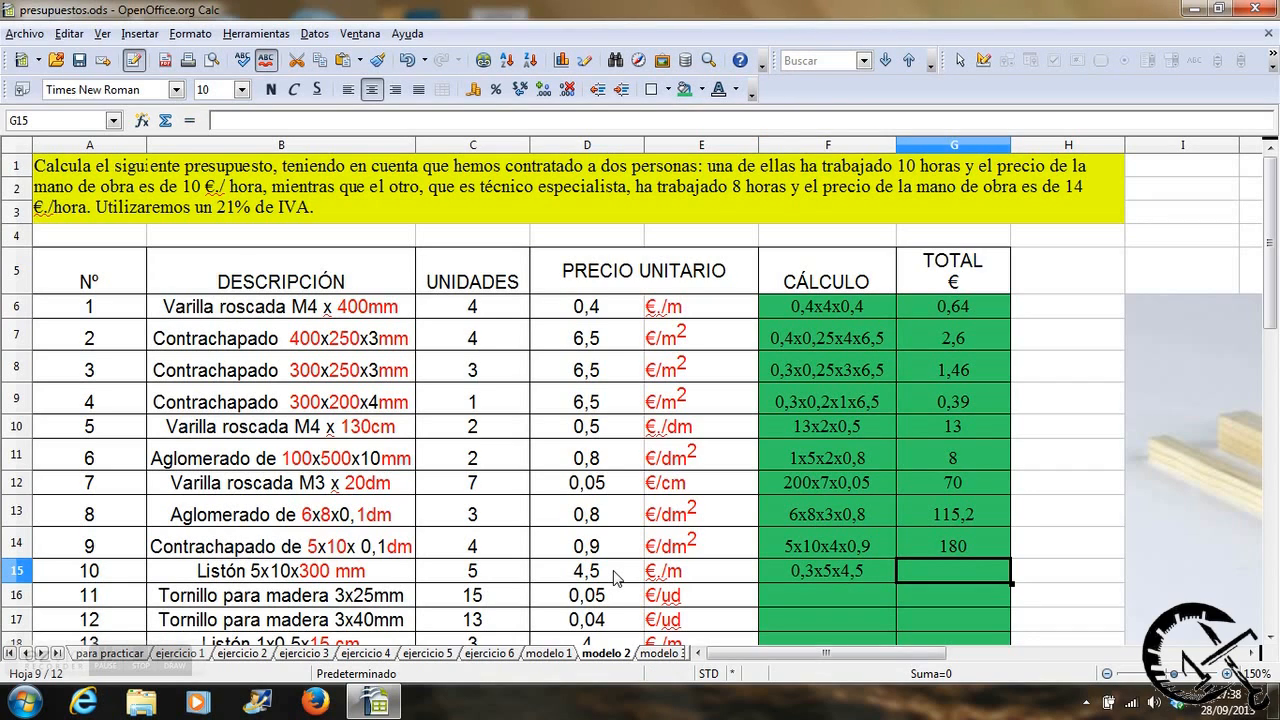
Calculate item 10's total in G15 with the formula =0,3*C15*D15.
{"action": "type", "text": "="}
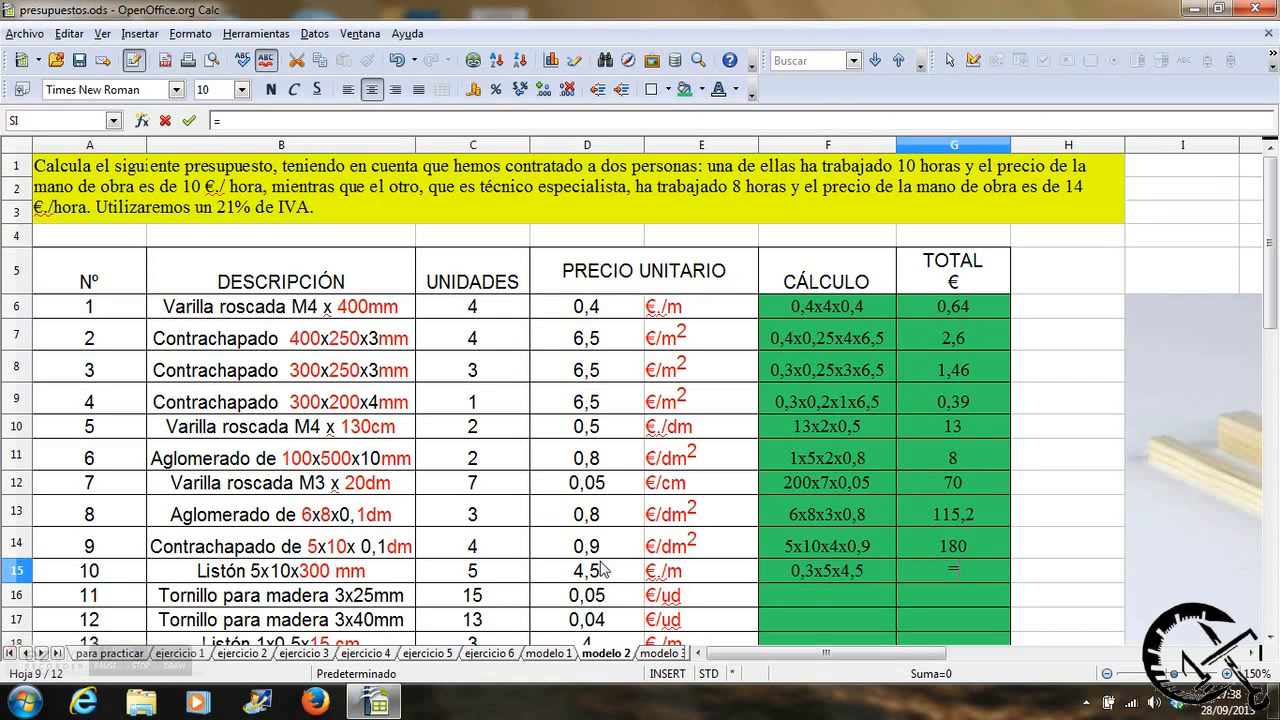
{"action": "type", "text": "0,3*"}
{"action": "left_click", "coordinate": [471, 578]}
{"action": "type", "text": "*"}
{"action": "left_click", "coordinate": [560, 575]}
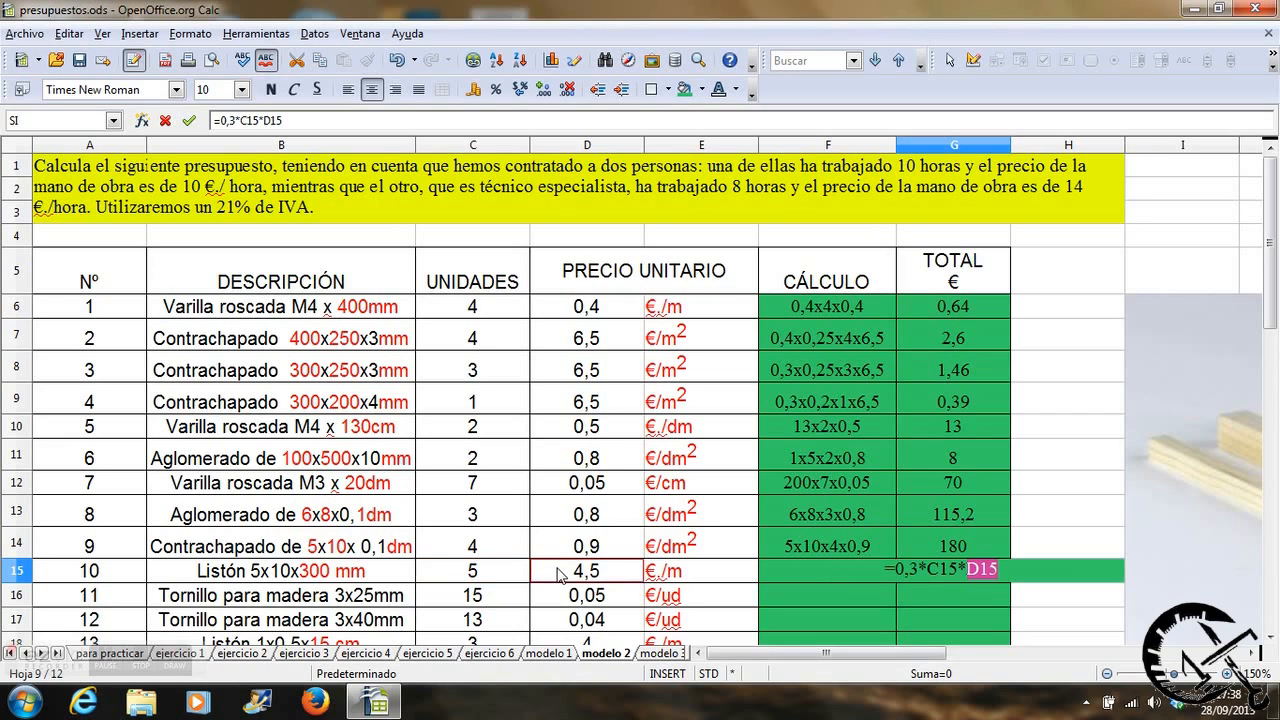
{"action": "key", "text": "Return"}
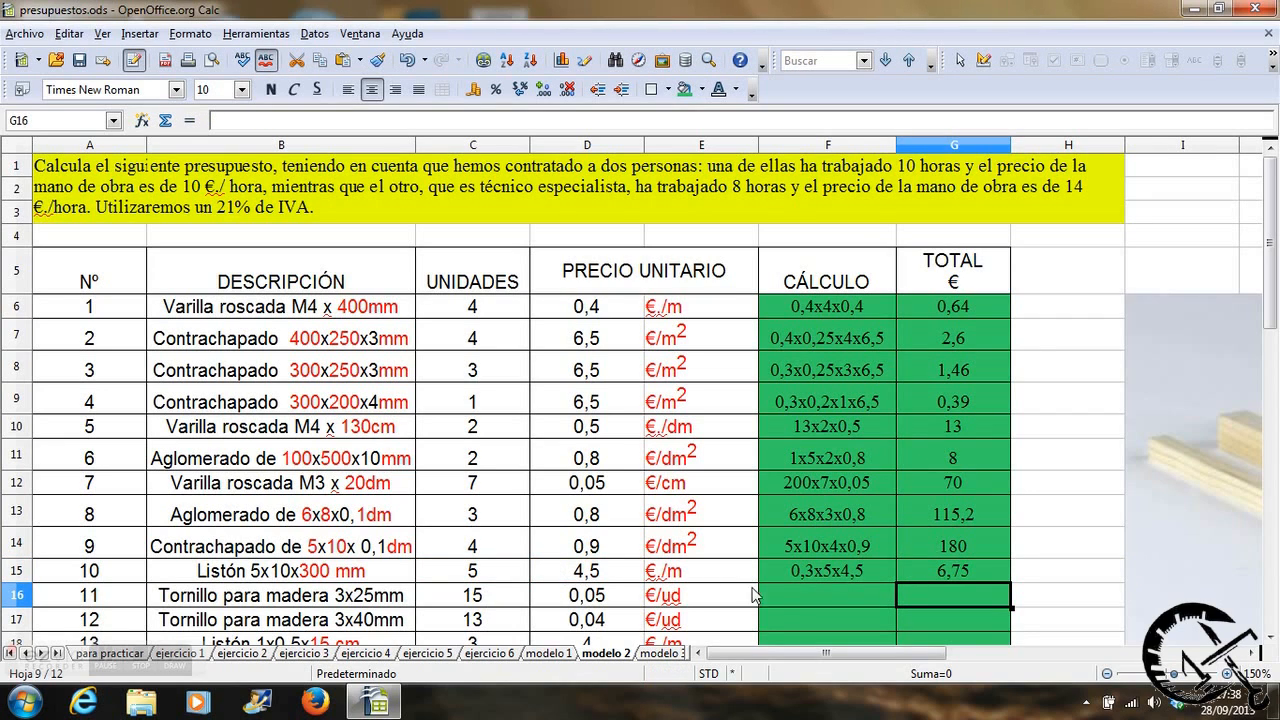
Write 15x0,05 as the calculation for item 11, the 3x25mm wood screws, in cell F16.
{"action": "left_click", "coordinate": [778, 595]}
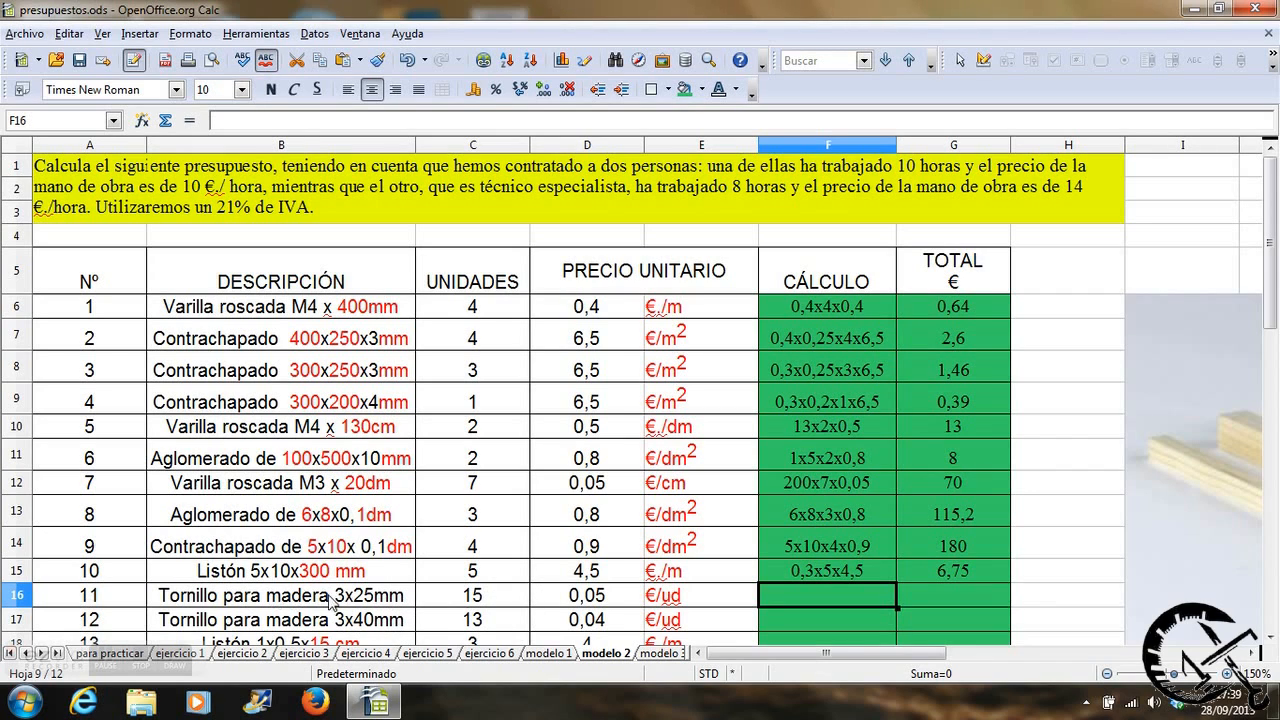
{"action": "type", "text": "15x"}
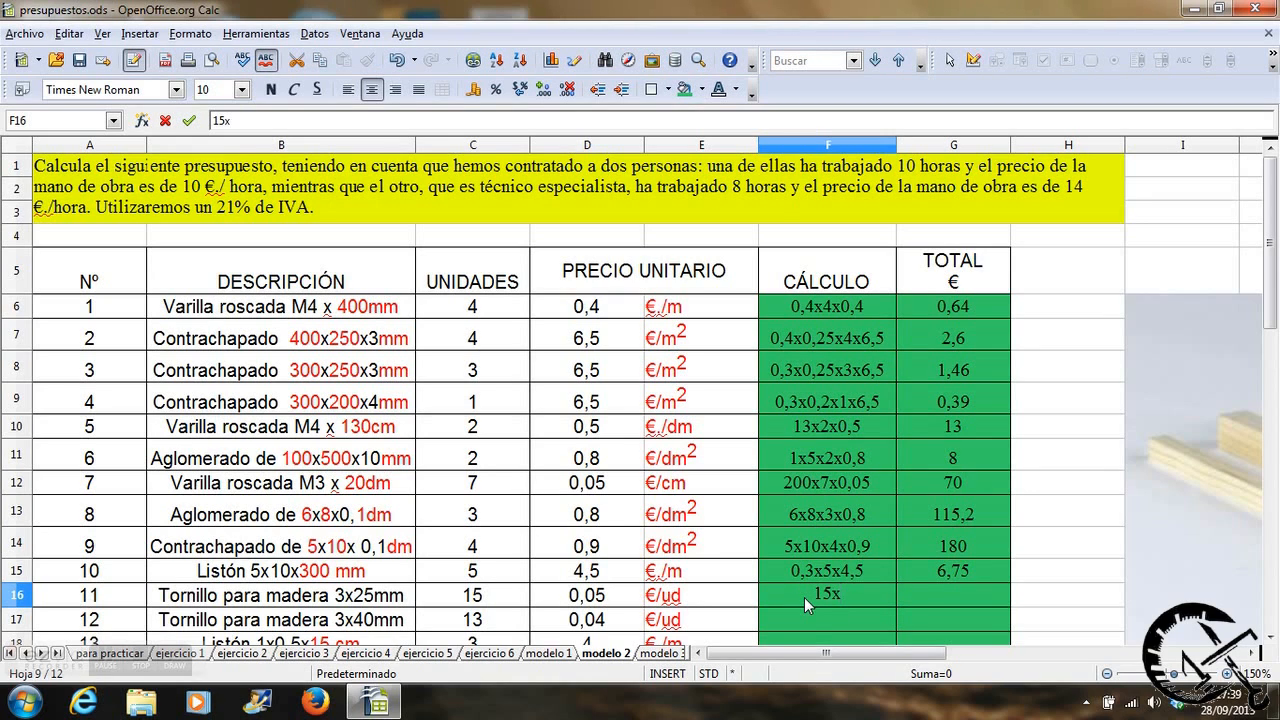
{"action": "type", "text": "0,05"}
{"action": "key", "text": "Tab"}
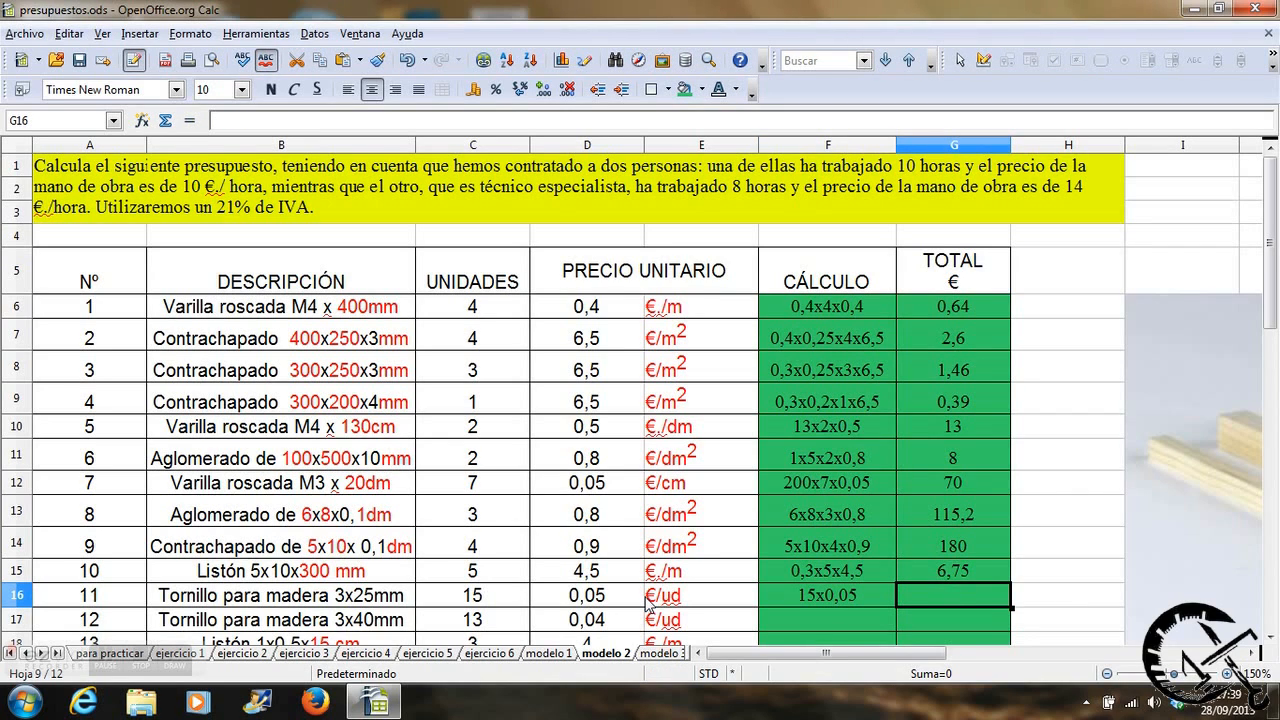
Calculate item 11's total in G16 with the formula =C16*D16.
{"action": "type", "text": "="}
{"action": "left_click", "coordinate": [505, 599]}
{"action": "type", "text": "*"}
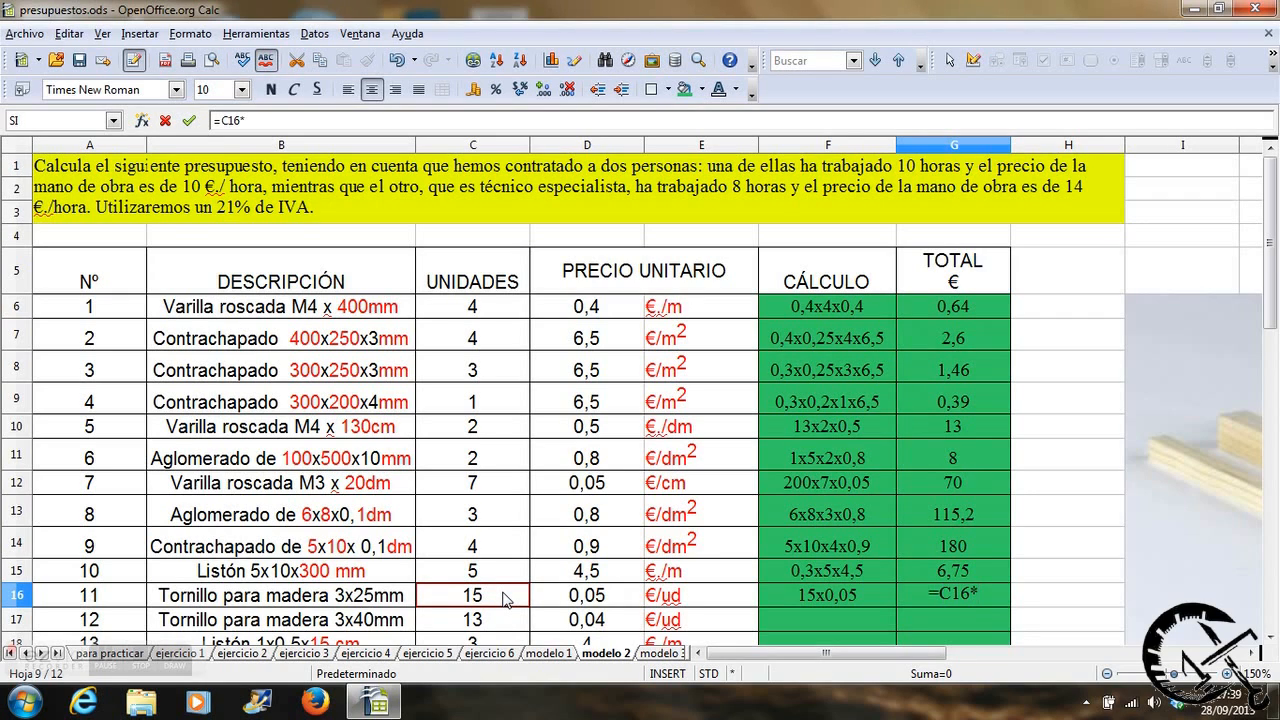
{"action": "left_click", "coordinate": [558, 606]}
{"action": "key", "text": "Return"}
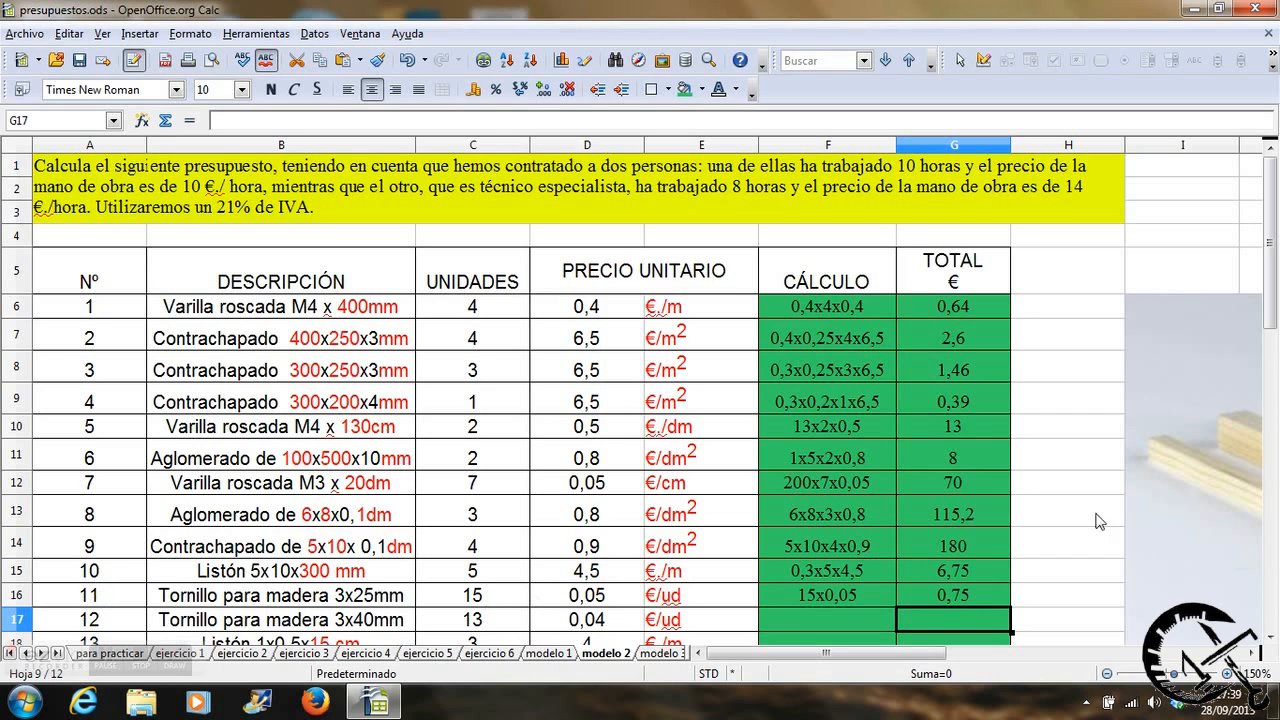
Write 13x0,04 as the calculation for item 12, the 3x40mm wood screws, in cell F17.
{"action": "left_click_drag", "start_coordinate": [1272, 300], "coordinate": [1272, 340]}
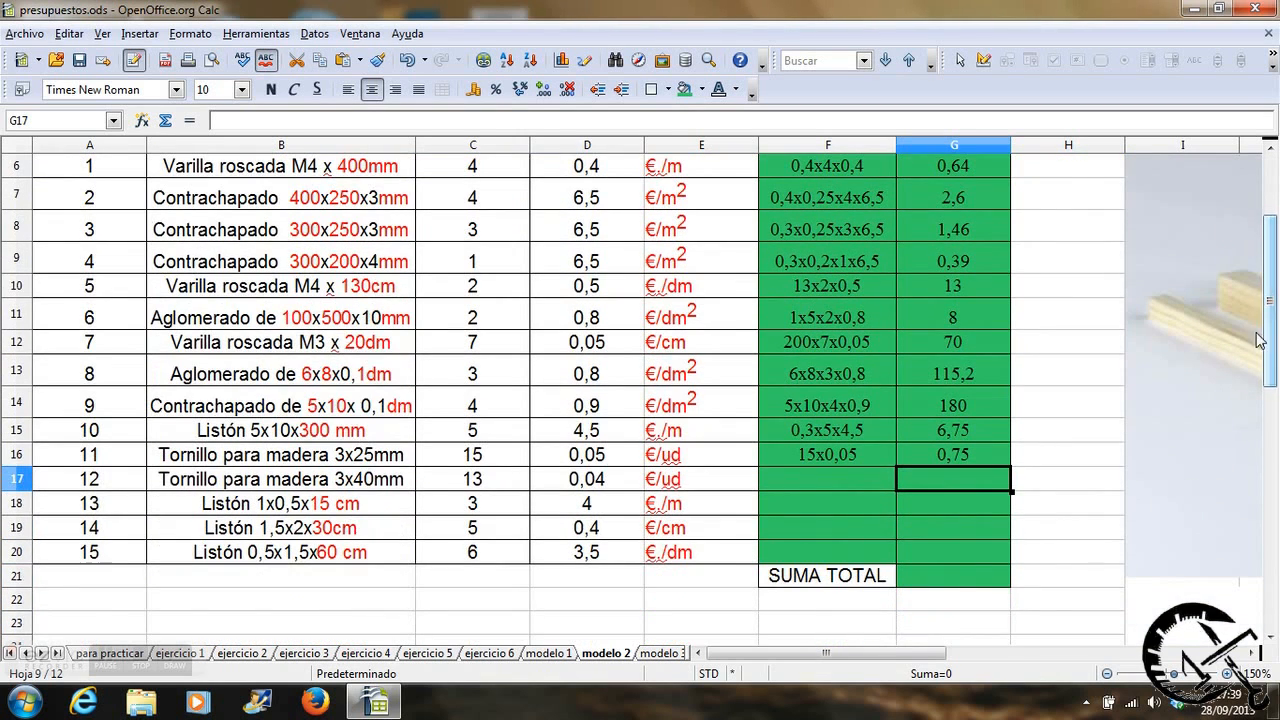
{"action": "left_click", "coordinate": [827, 477]}
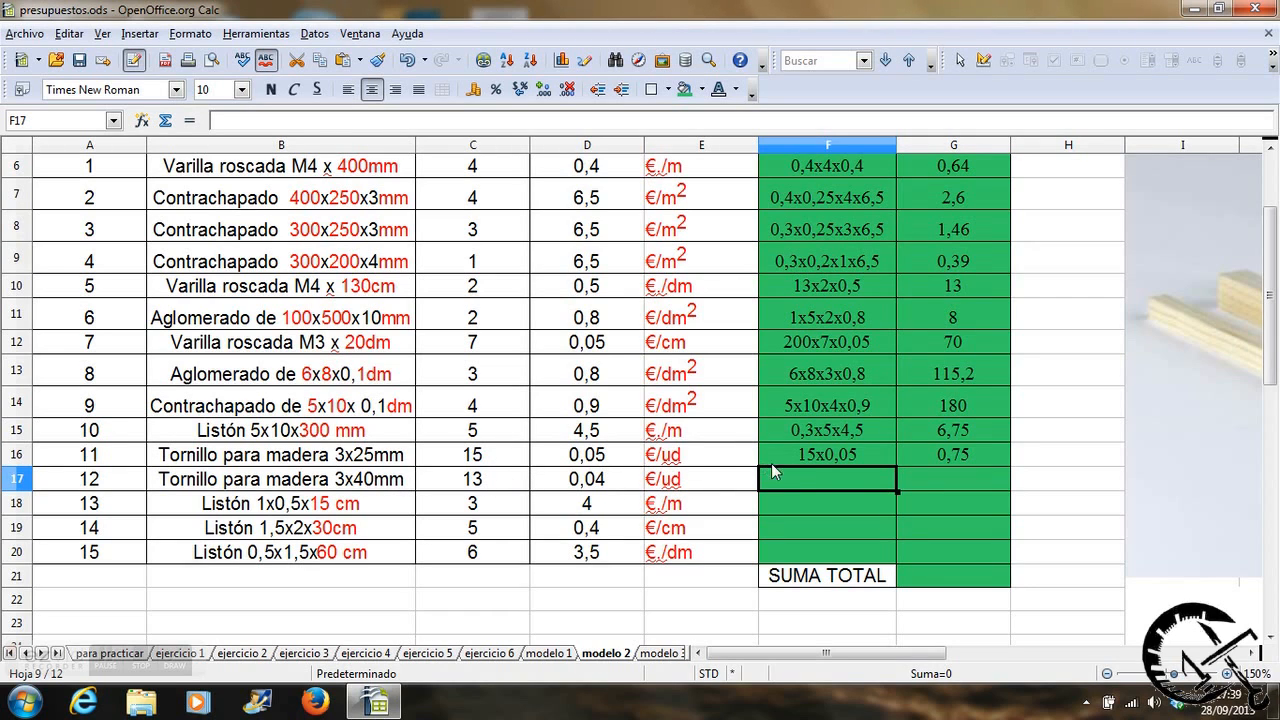
{"action": "type", "text": "13"}
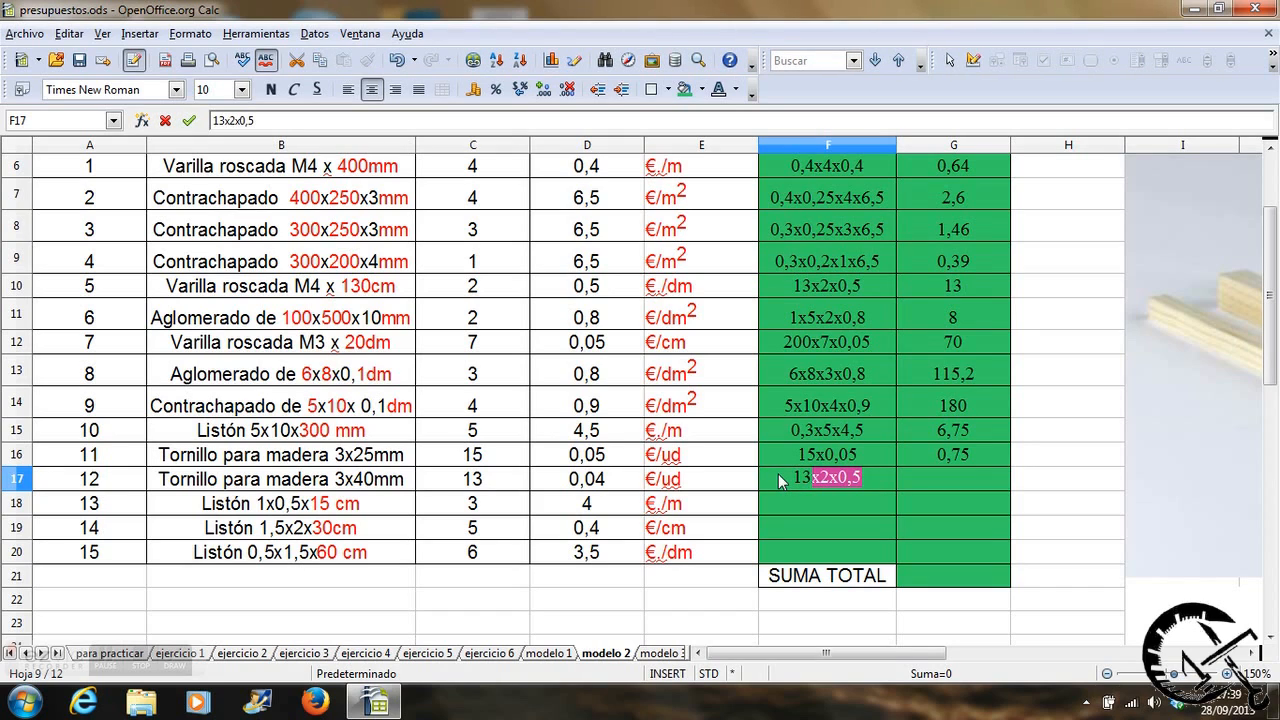
{"action": "type", "text": "x0,04"}
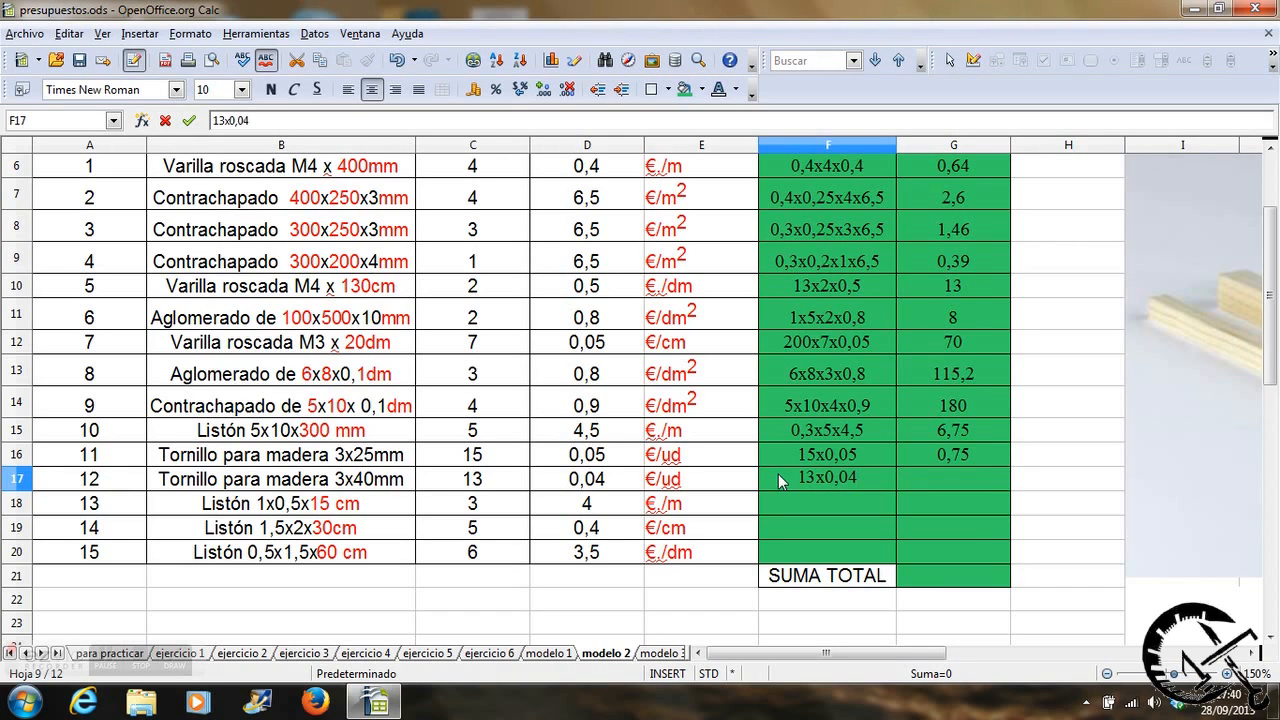
{"action": "key", "text": "Tab"}
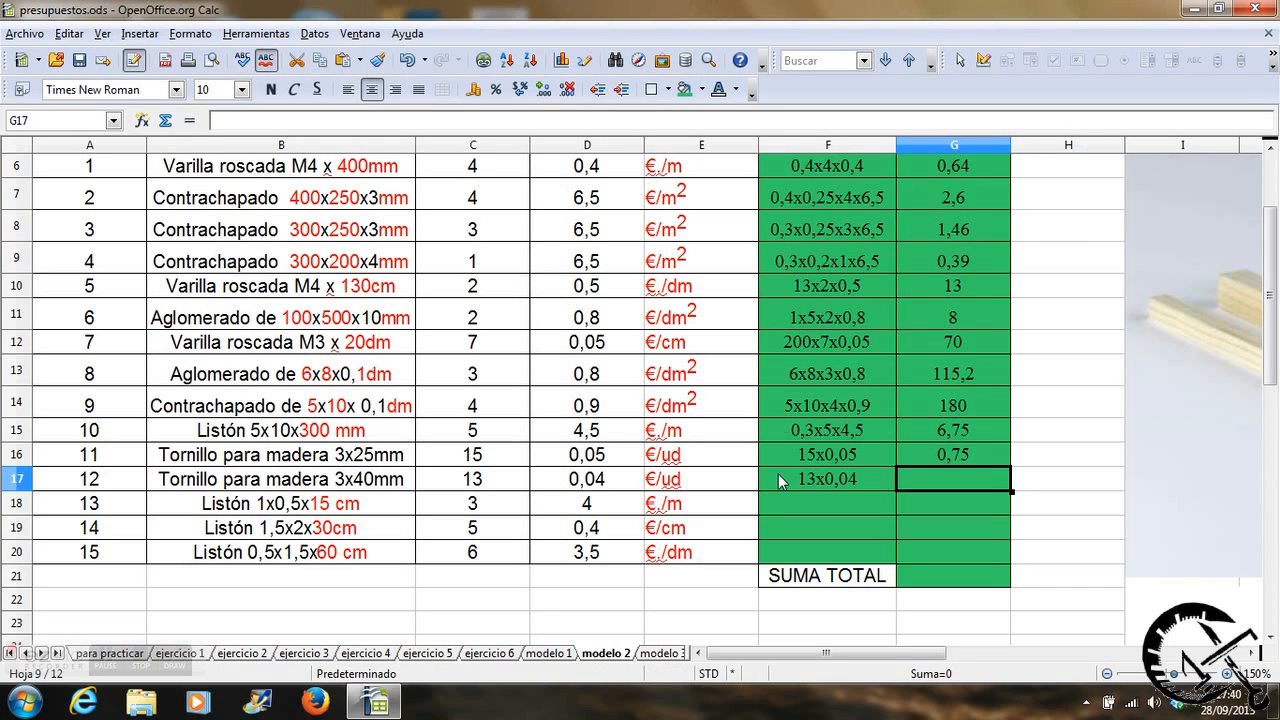
Calculate item 12's total in G17 with the formula =C17*D17.
{"action": "type", "text": "="}
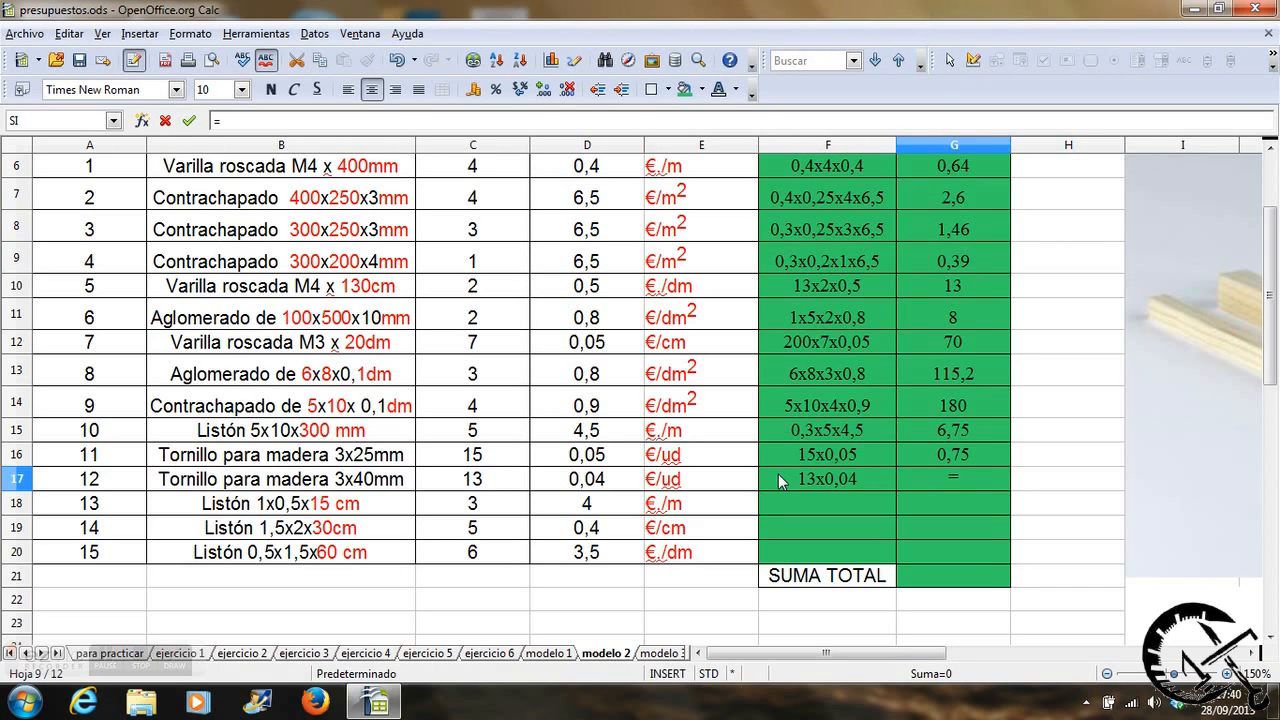
{"action": "left_click", "coordinate": [505, 486]}
{"action": "type", "text": "*"}
{"action": "left_click", "coordinate": [568, 478]}
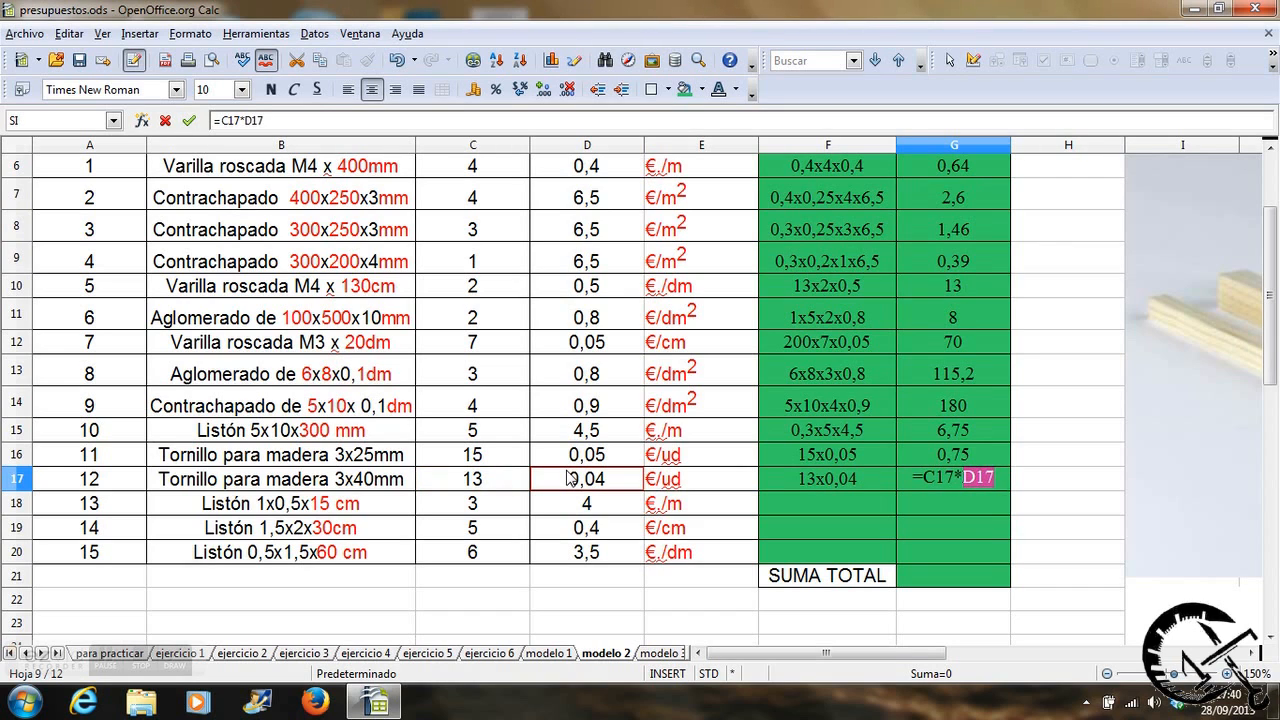
{"action": "key", "text": "Return"}
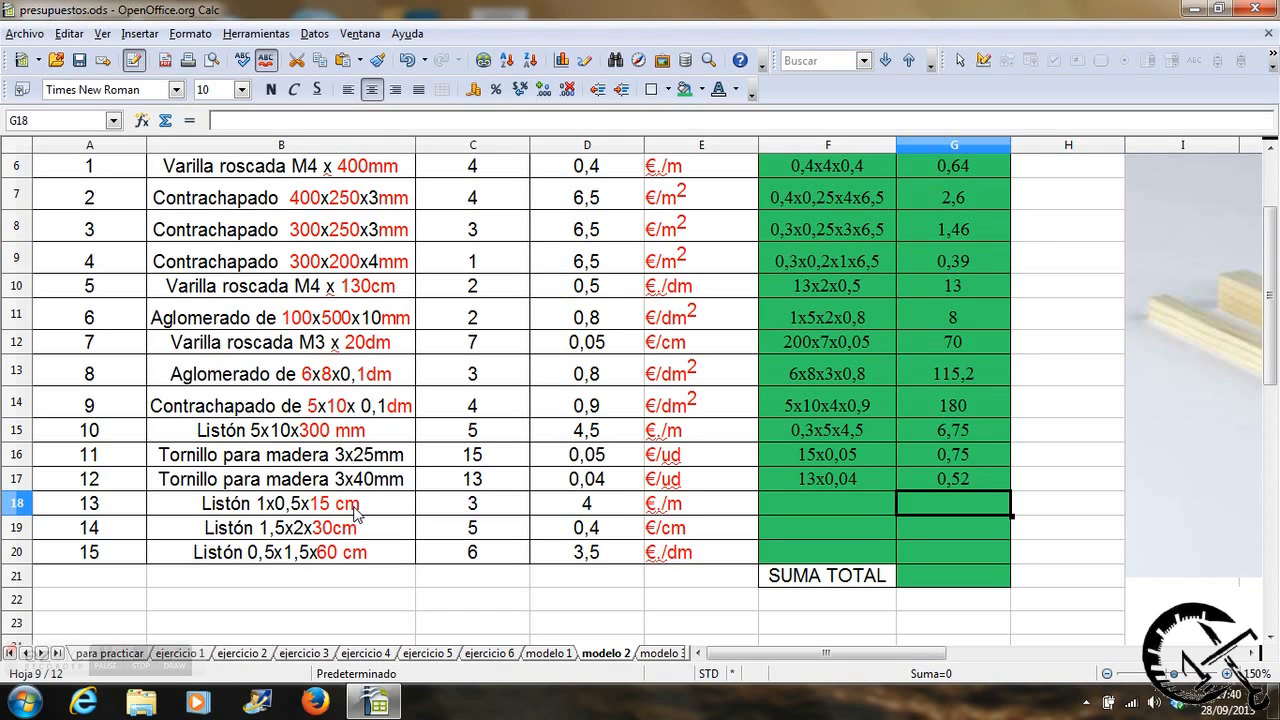
Write 0,15x3x4 as the calculation for item 13, the 1x0,5x15 cm wooden strip, in cell F18.
{"action": "left_click", "coordinate": [776, 505]}
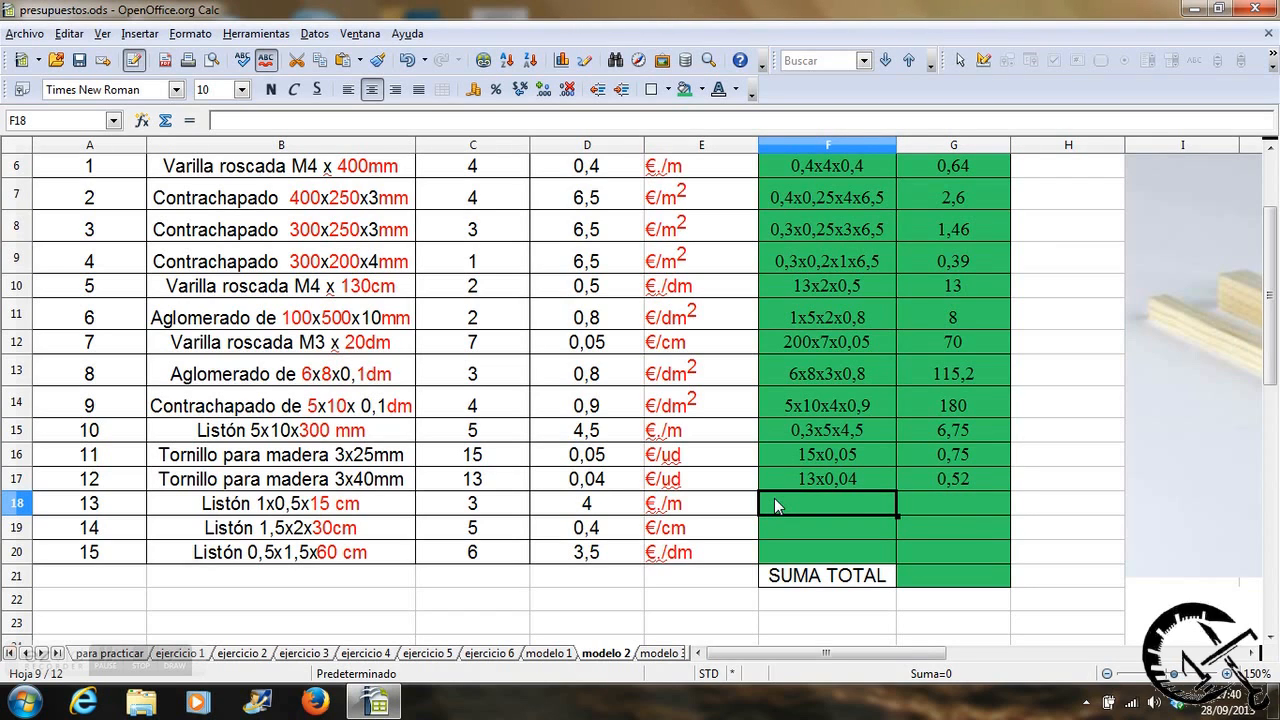
{"action": "type", "text": "0,"}
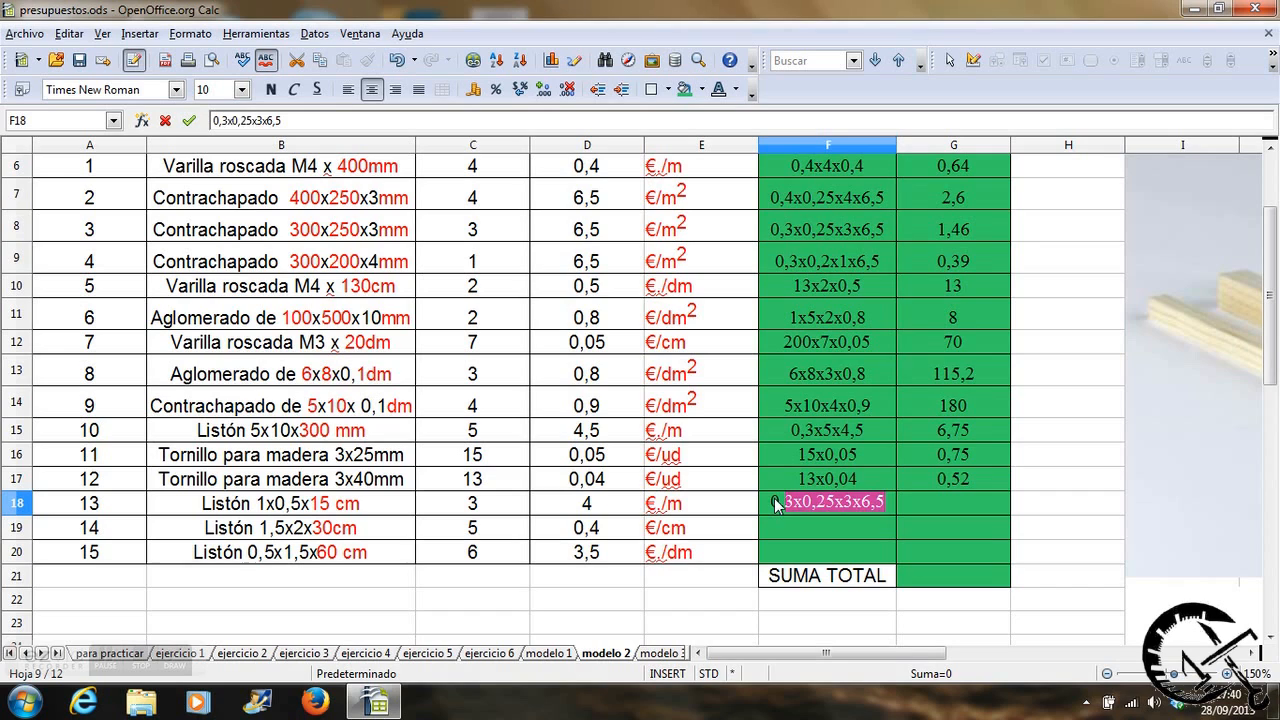
{"action": "type", "text": "15x"}
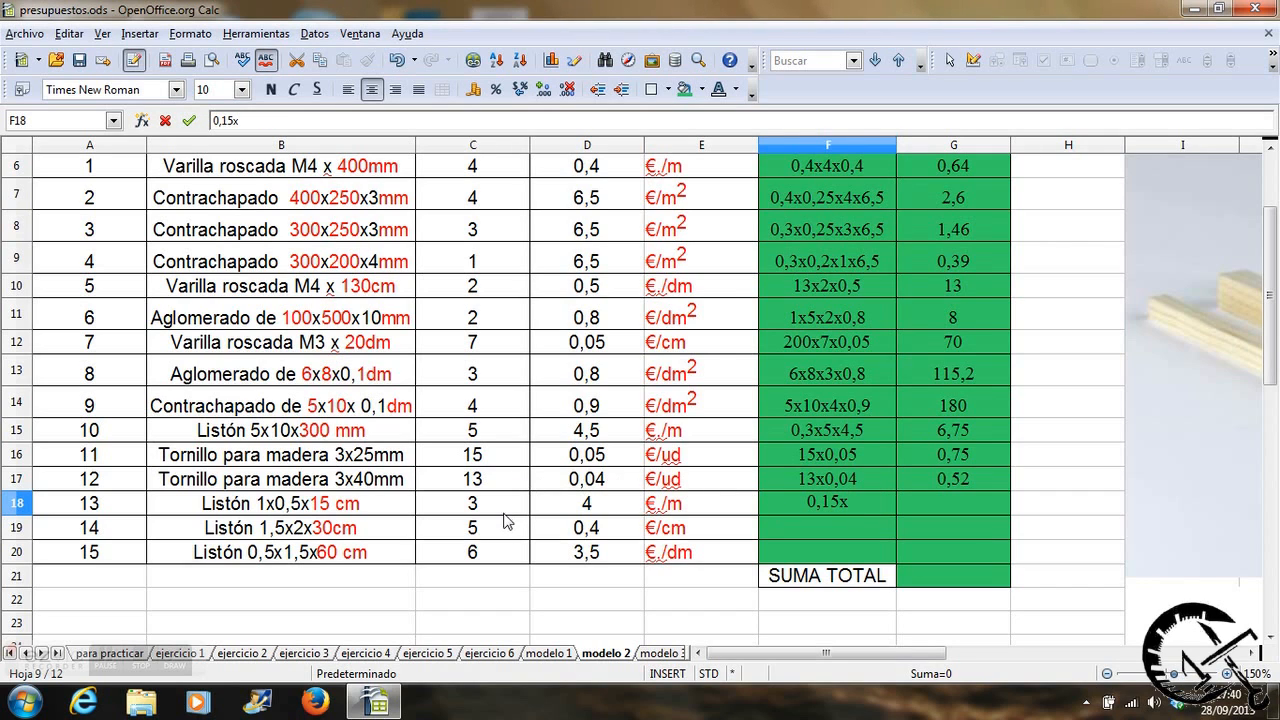
{"action": "type", "text": "3x4"}
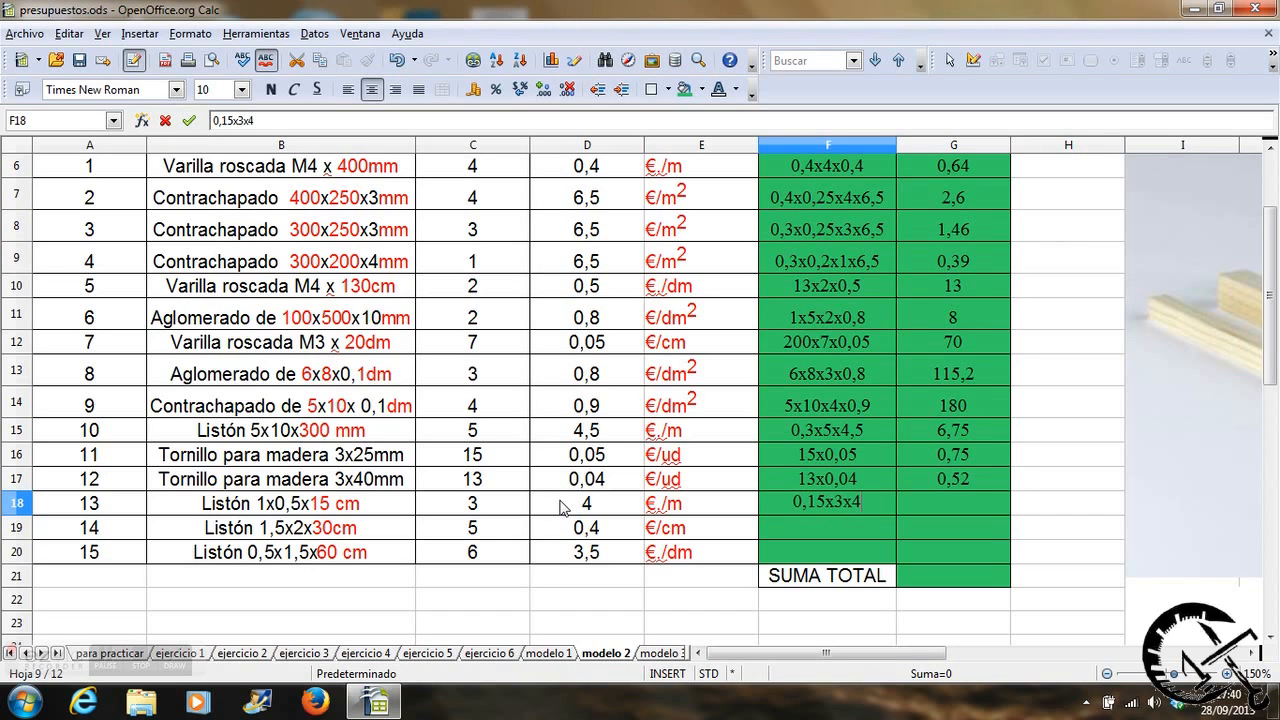
{"action": "key", "text": "Tab"}
Calculate item 13's total in G18 with the formula =0,15*C18*D18.
{"action": "type", "text": "="}
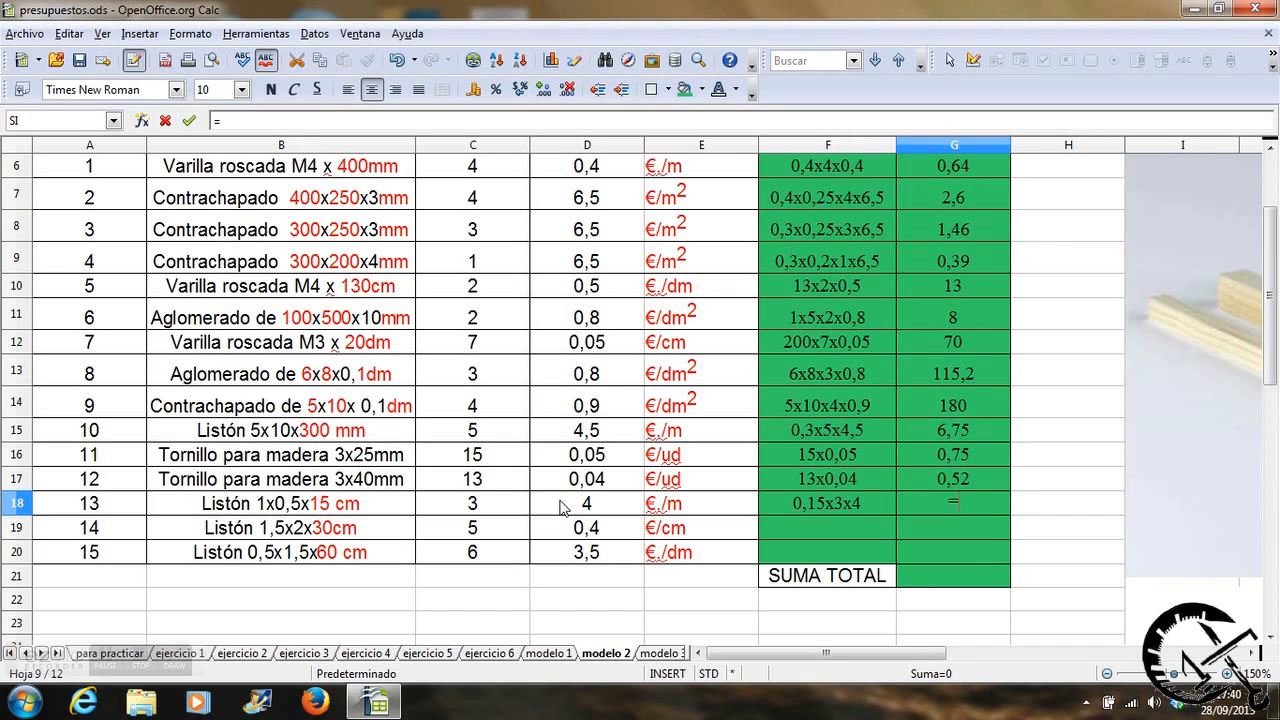
{"action": "type", "text": "0,15*"}
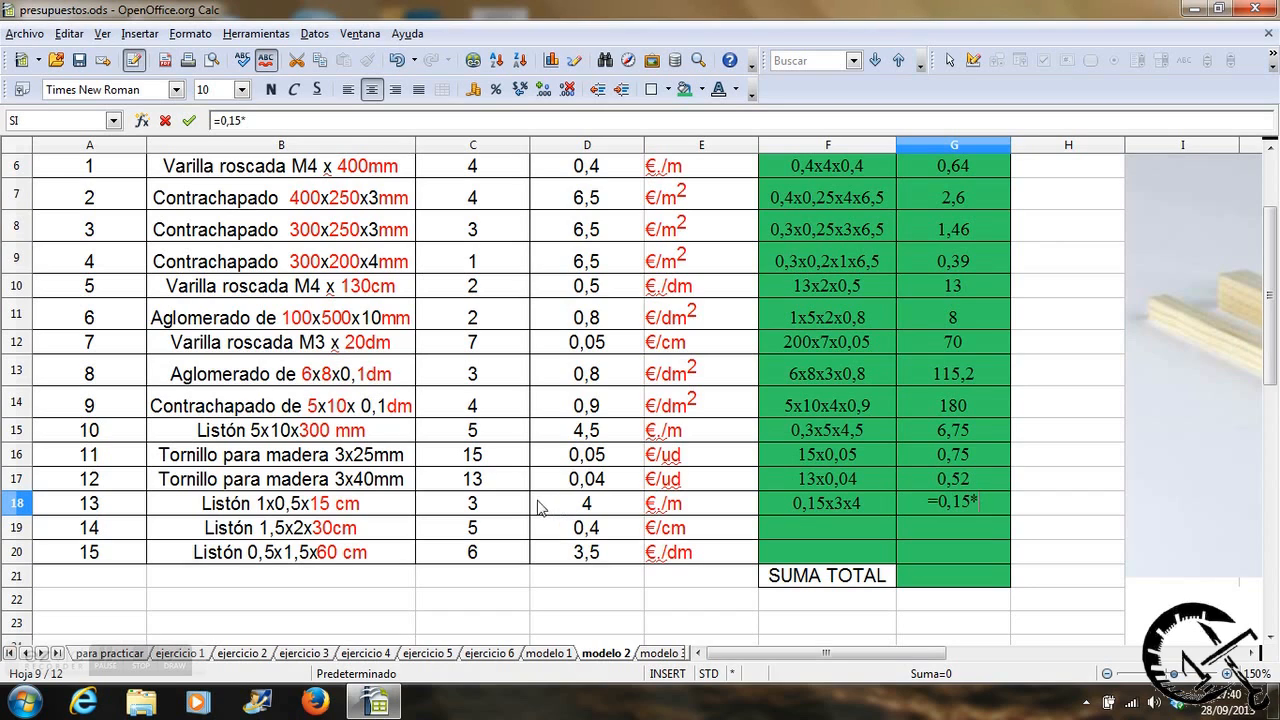
{"action": "left_click", "coordinate": [517, 504]}
{"action": "type", "text": "*"}
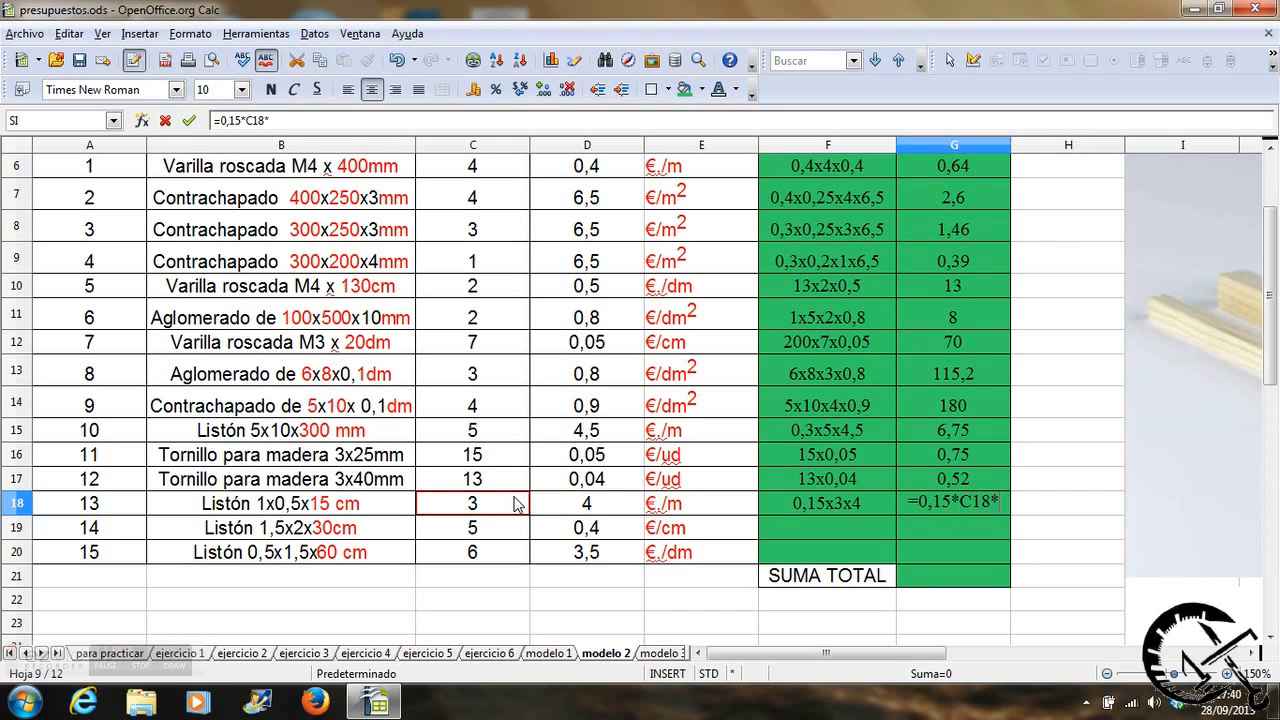
{"action": "left_click", "coordinate": [566, 508]}
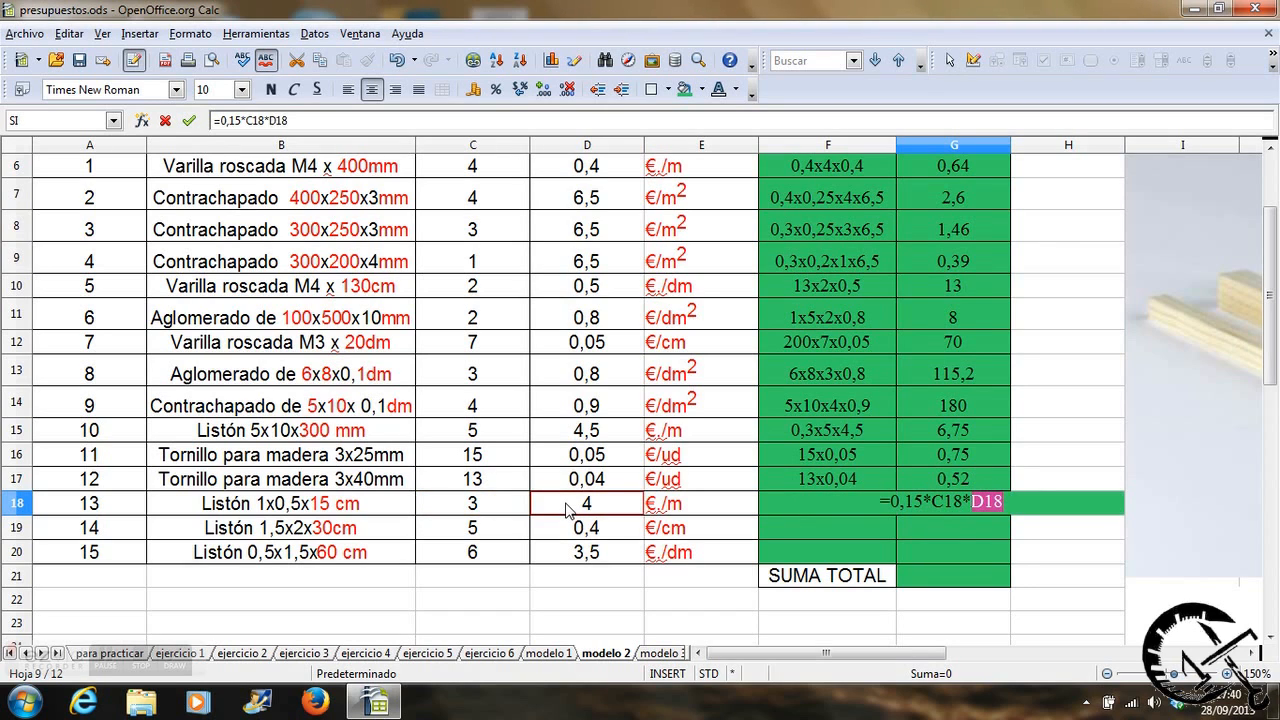
{"action": "key", "text": "Return"}
Write 30x5x0,4 as the calculation for item 14, the 1,5x2x30cm wooden strip, in cell F19.
{"action": "left_click", "coordinate": [788, 526]}
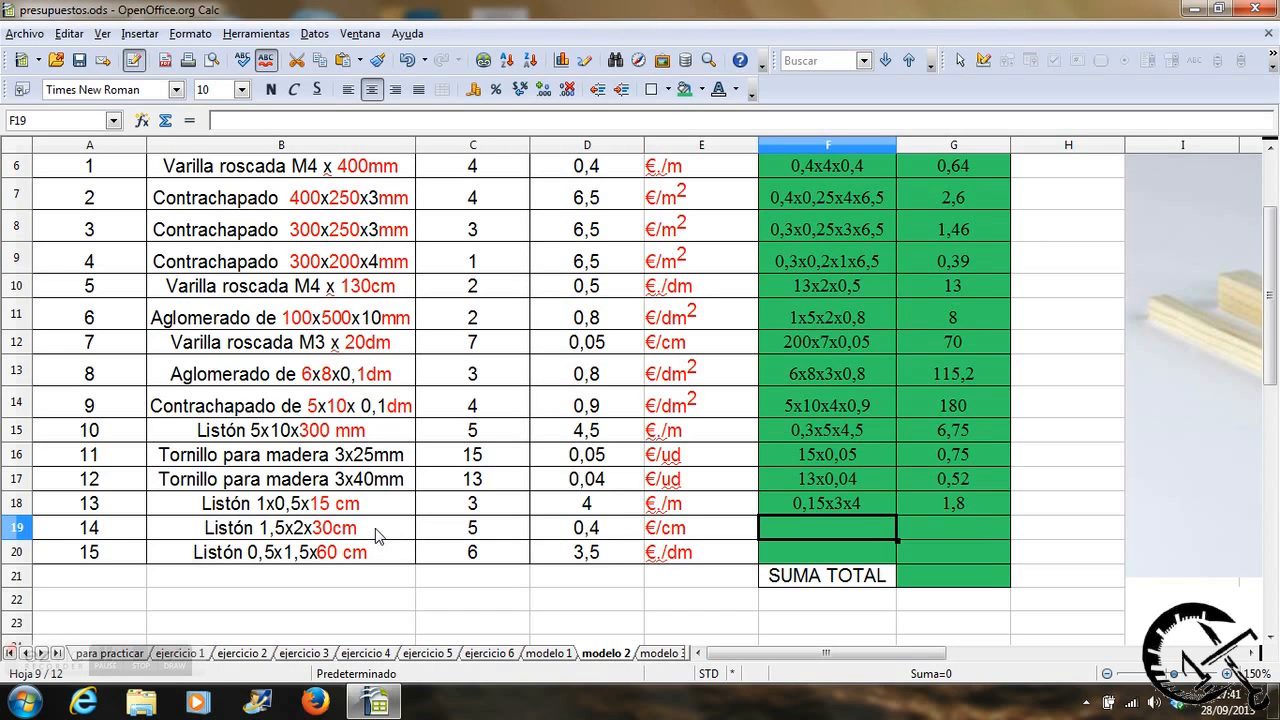
{"action": "type", "text": "30x"}
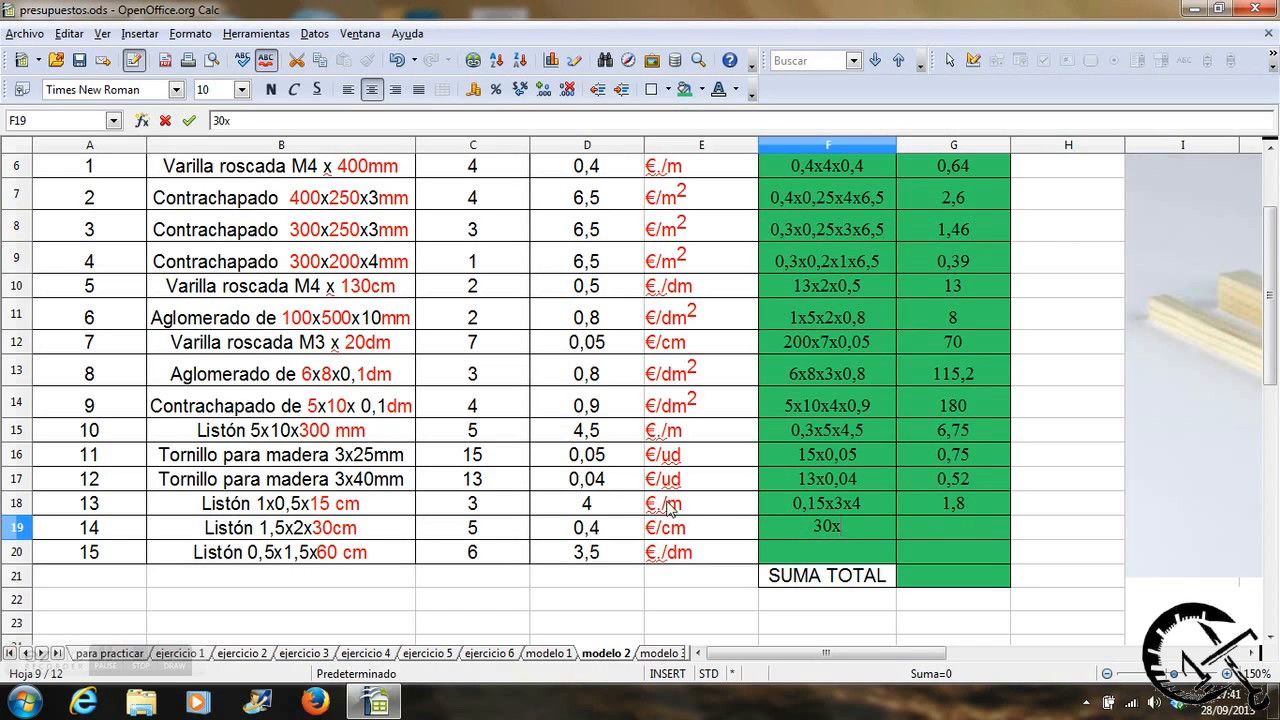
{"action": "type", "text": "5x0,4"}
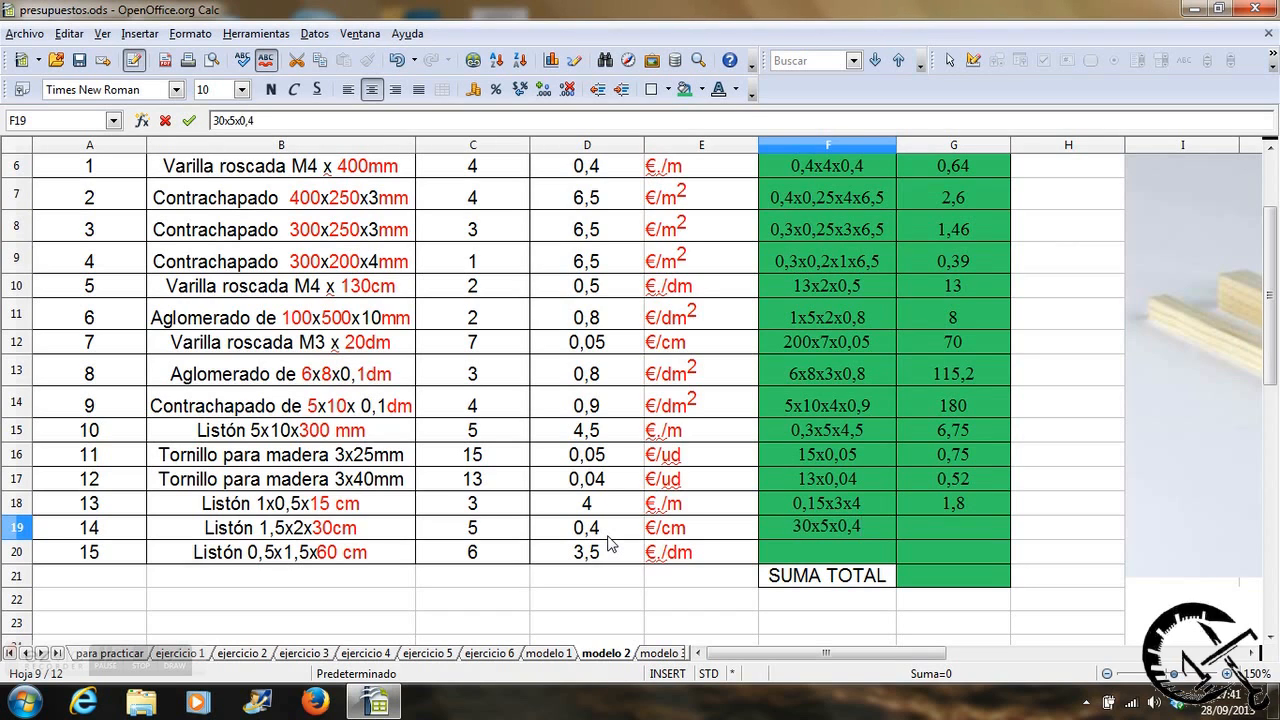
{"action": "key", "text": "Tab"}
Calculate item 14's total in G19 with the formula =30*C19*D19.
{"action": "type", "text": "="}
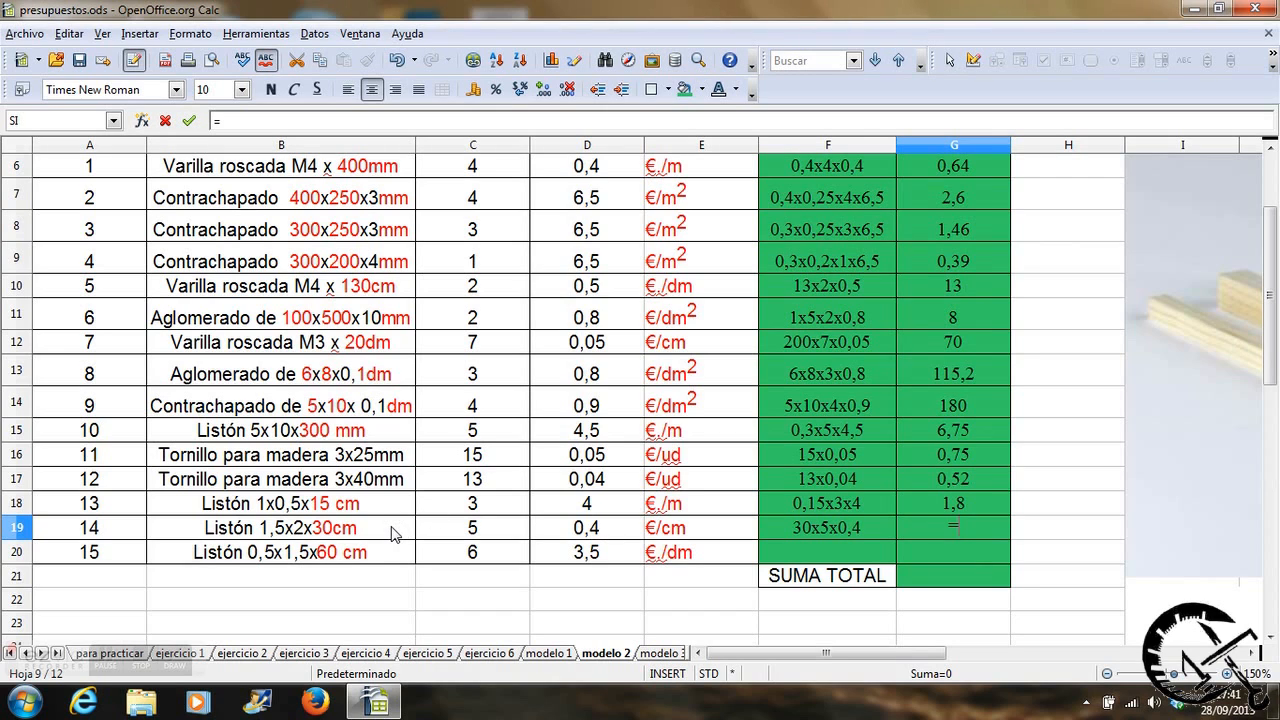
{"action": "type", "text": "30*"}
{"action": "left_click", "coordinate": [447, 537]}
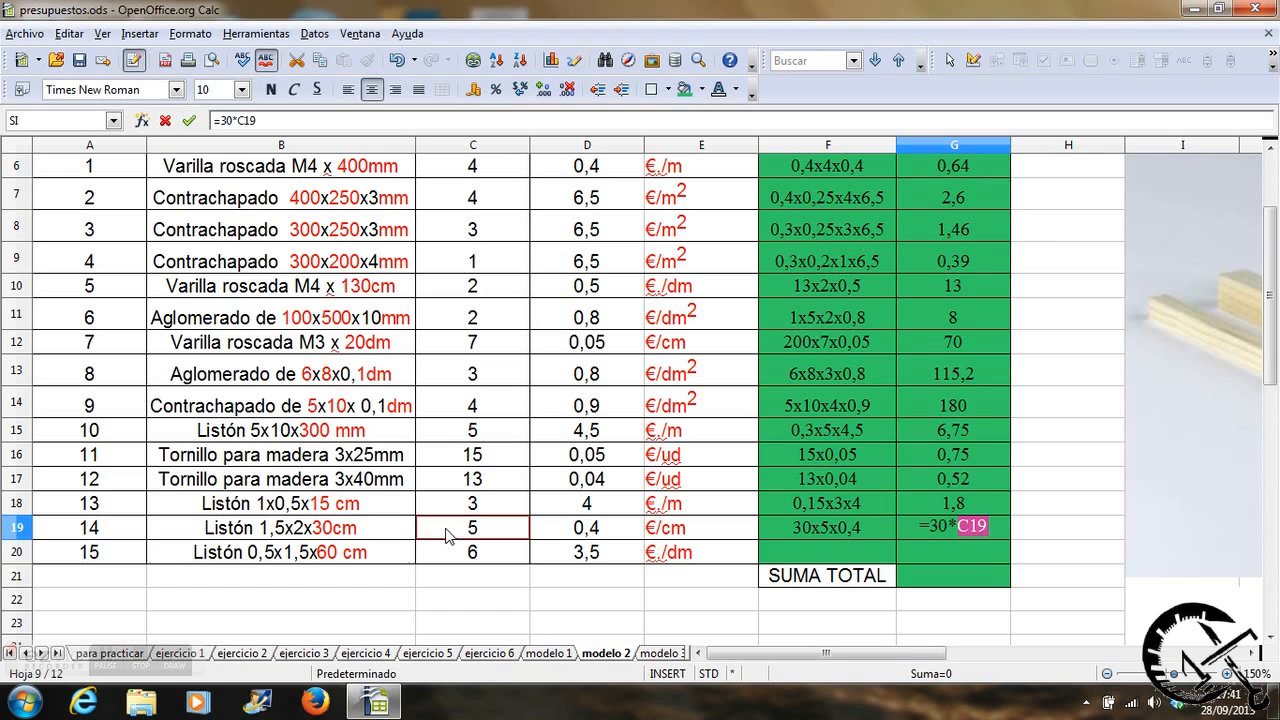
{"action": "type", "text": "*"}
{"action": "left_click", "coordinate": [575, 532]}
{"action": "key", "text": "Return"}
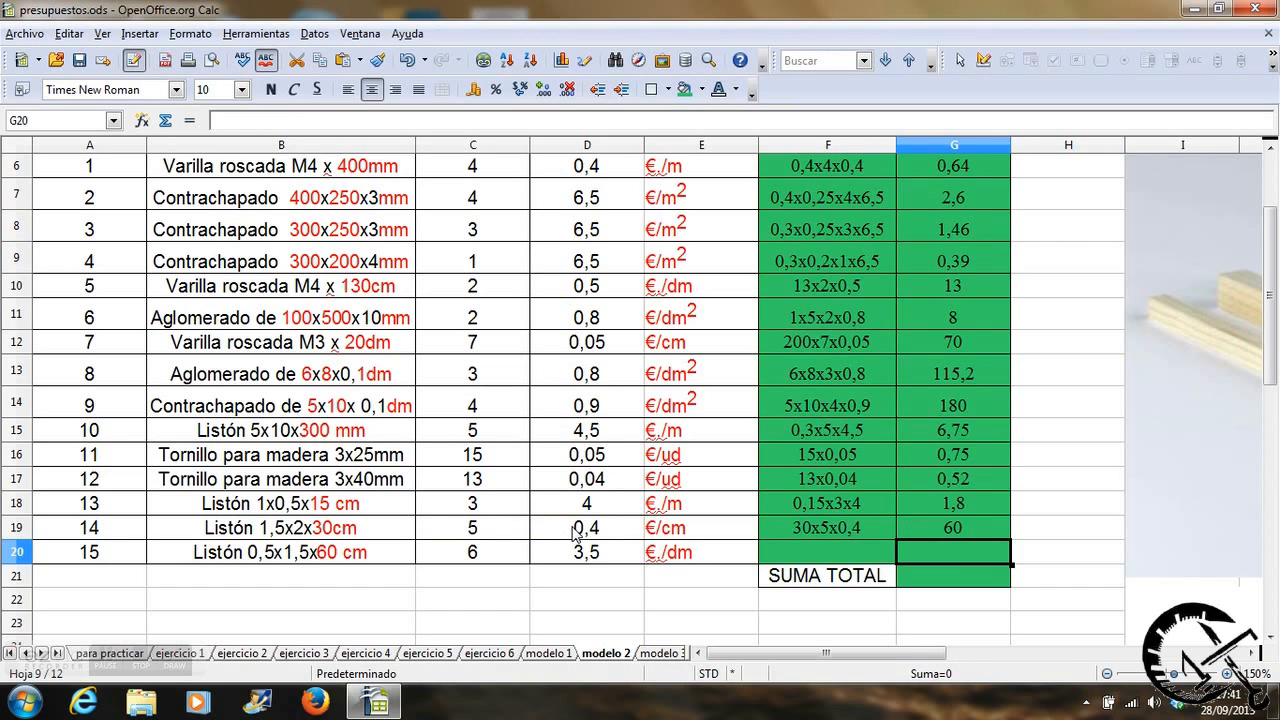
Write 6x6x3,5 as the calculation for item 15, the 0,5x1,5x60 cm wooden strip, in cell F20.
{"action": "left_click", "coordinate": [785, 546]}
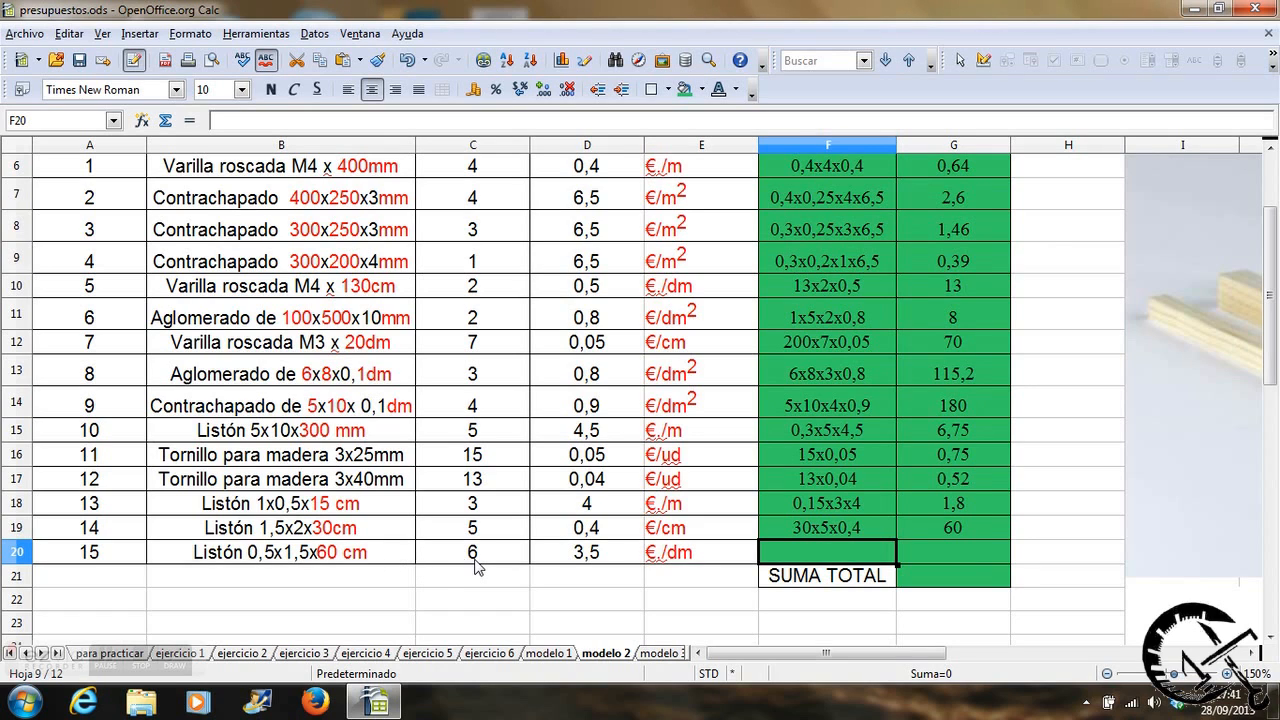
{"action": "type", "text": "6x"}
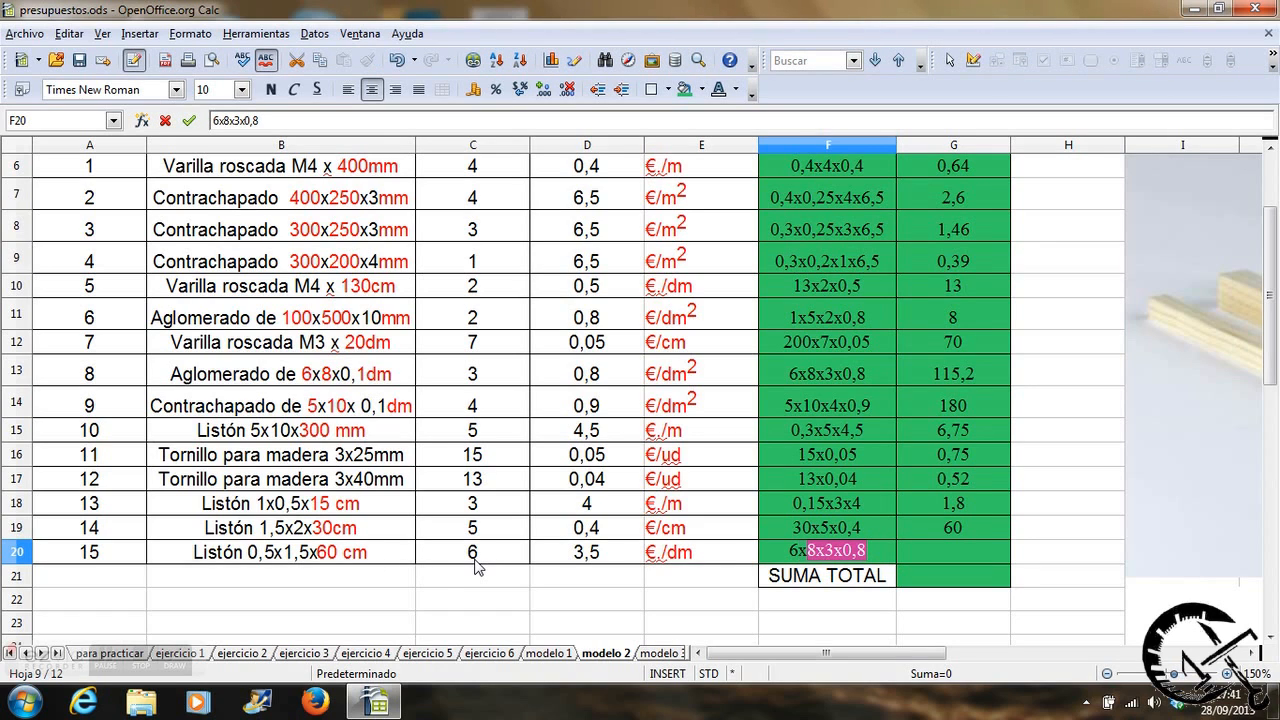
{"action": "type", "text": "6x"}
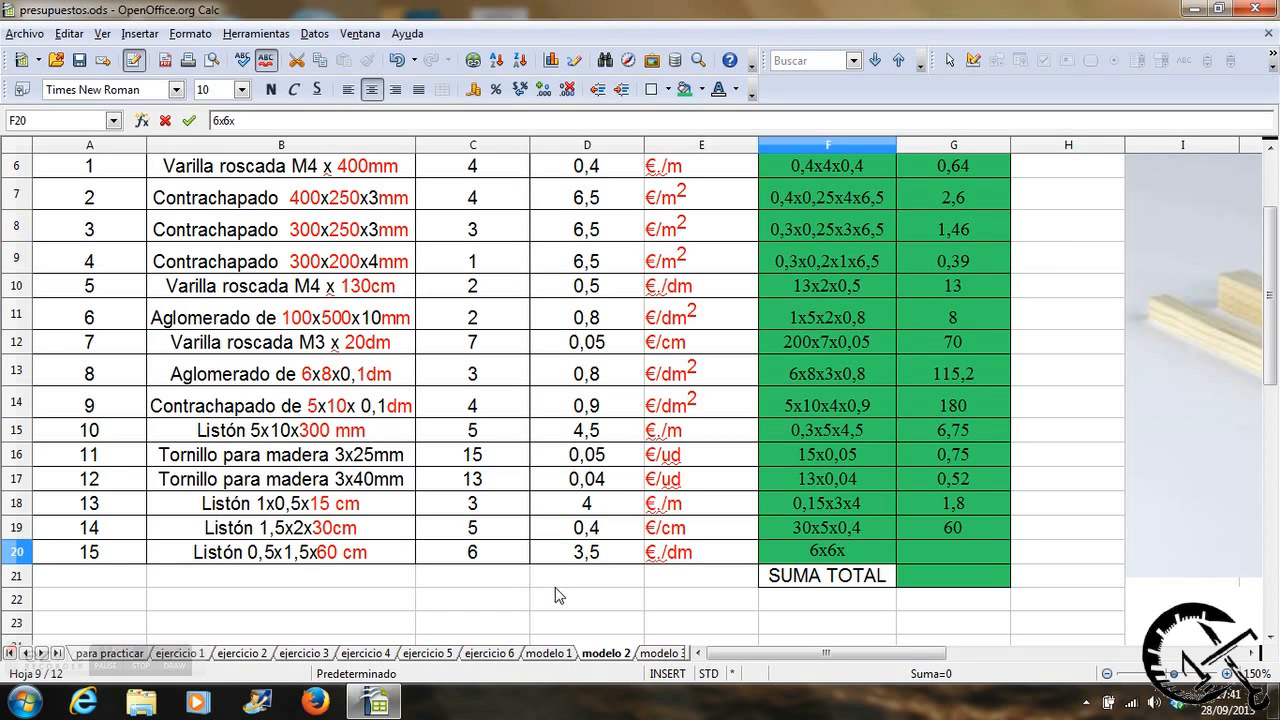
{"action": "type", "text": "3,5"}
{"action": "key", "text": "Tab"}
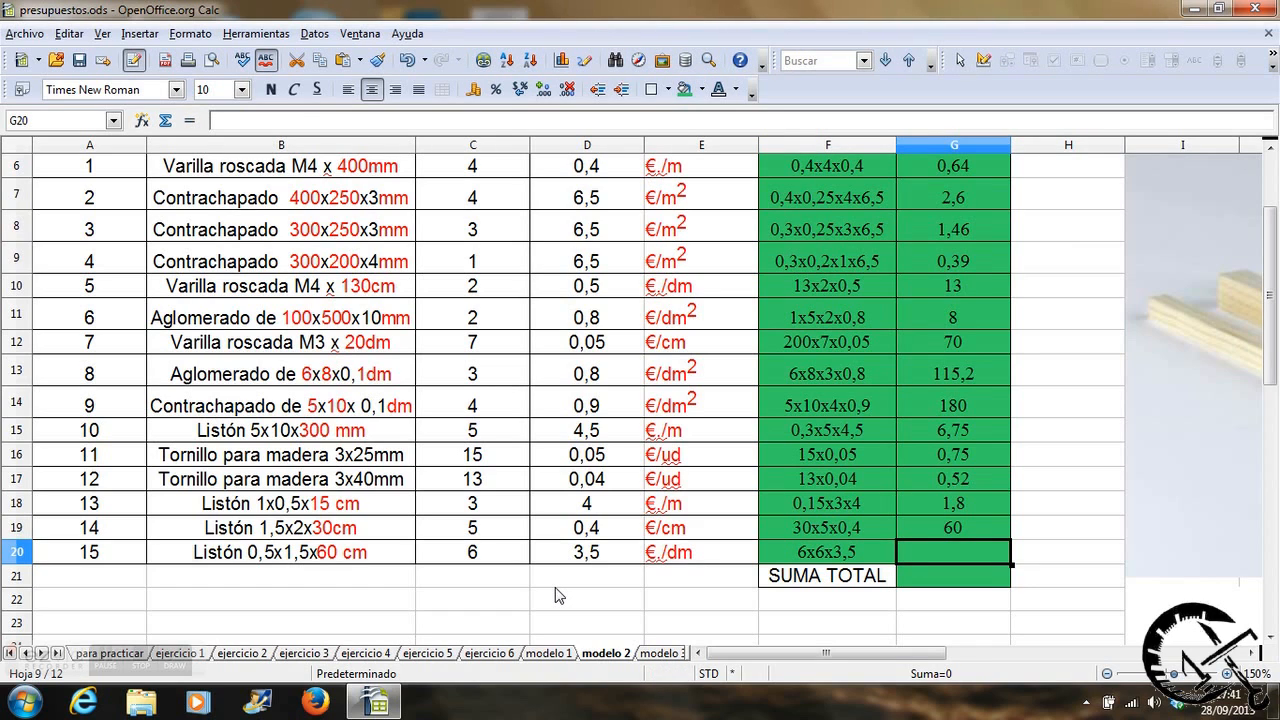
Calculate item 15's total in G20 with the formula =6*C20*D20.
{"action": "type", "text": "="}
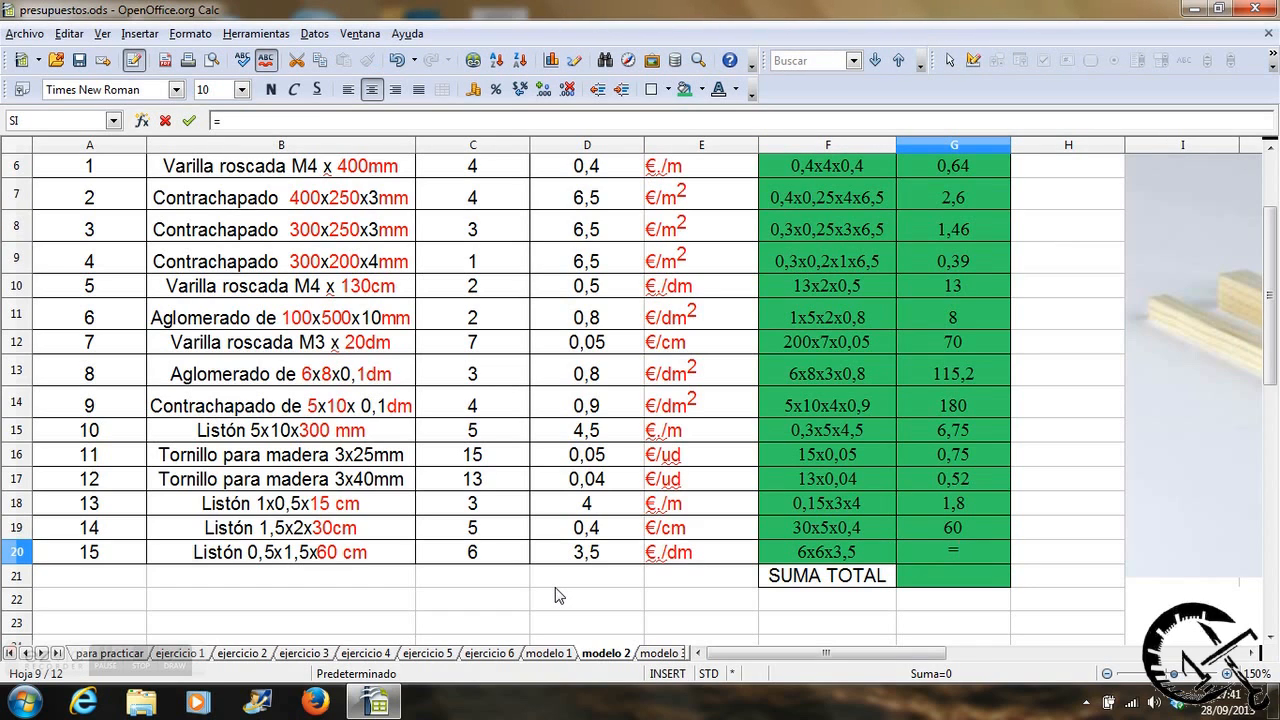
{"action": "type", "text": "6*"}
{"action": "left_click", "coordinate": [503, 560]}
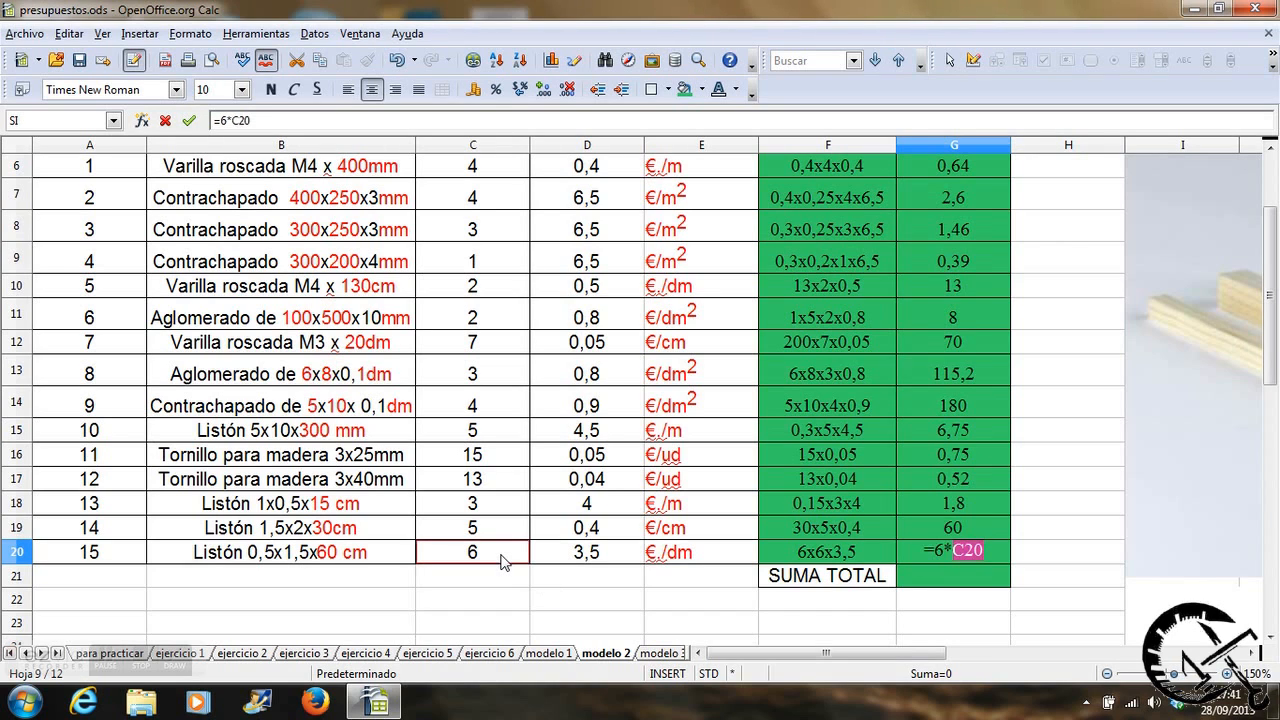
{"action": "type", "text": "*"}
{"action": "left_click", "coordinate": [572, 558]}
{"action": "key", "text": "Return"}
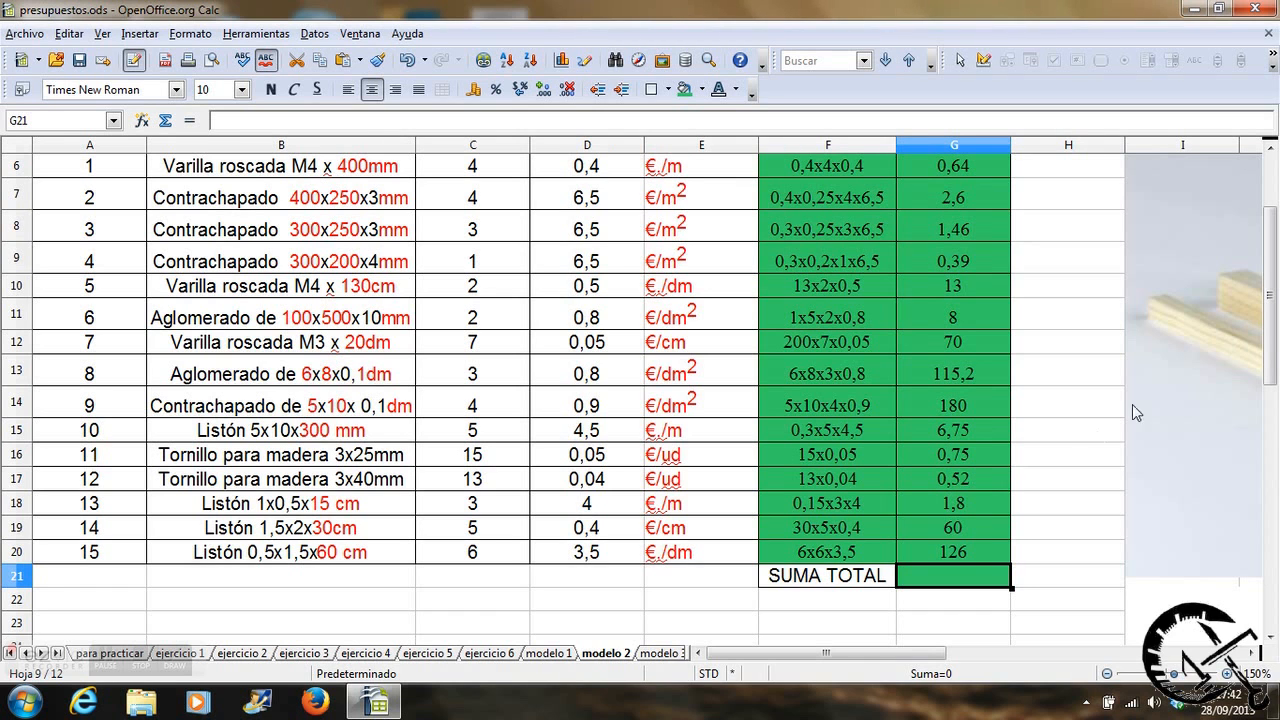
{"action": "left_click_drag", "start_coordinate": [1273, 346], "coordinate": [1273, 296]}
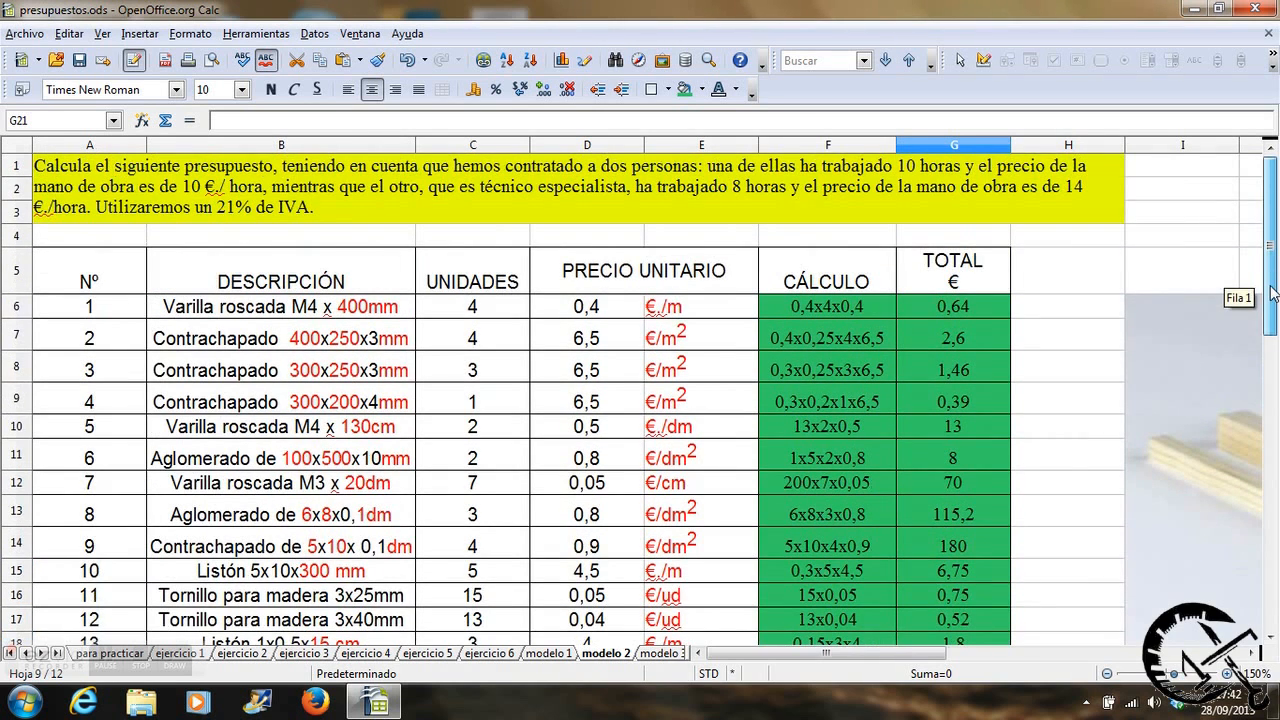
Add up all the item totals in the SUMA TOTAL cell G21 with the formula =SUMA(G6:G20).
{"action": "left_click_drag", "start_coordinate": [1273, 210], "coordinate": [1275, 255]}
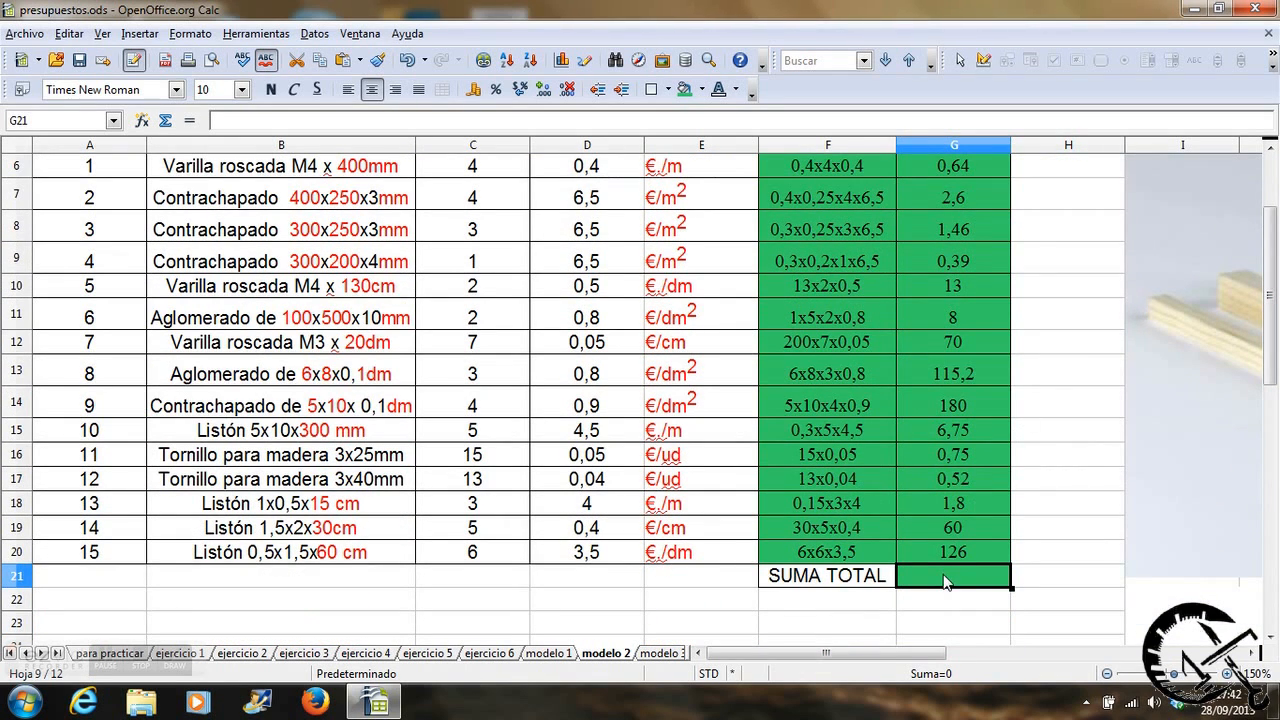
{"action": "left_click", "coordinate": [166, 121]}
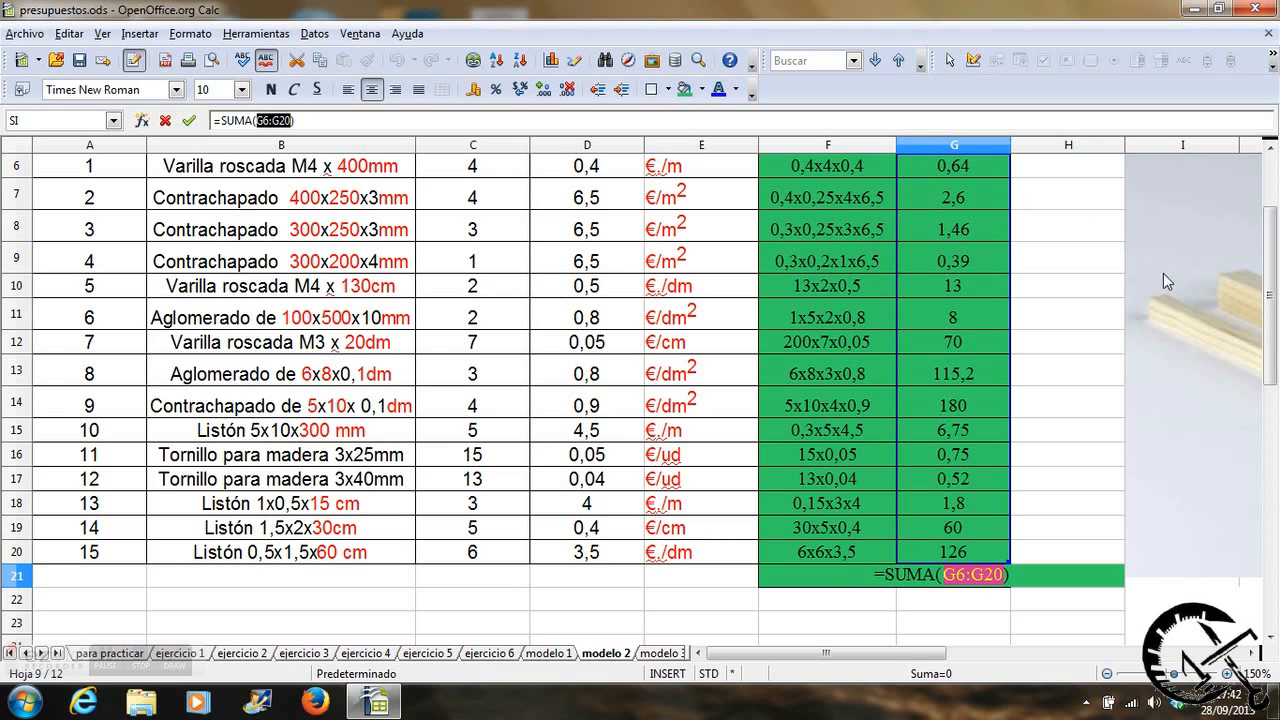
{"action": "scroll", "coordinate": [1268, 290], "scroll_direction": "up", "scroll_amount": 1}
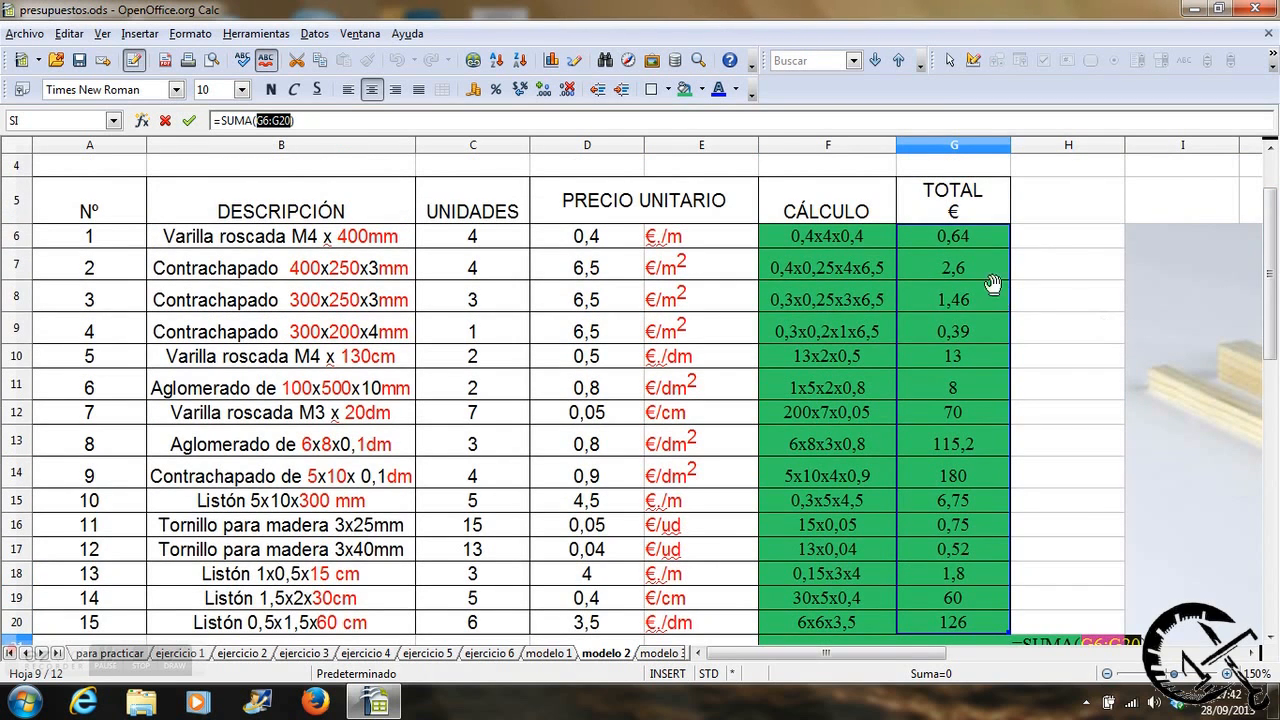
{"action": "left_click_drag", "start_coordinate": [1272, 245], "coordinate": [1272, 287]}
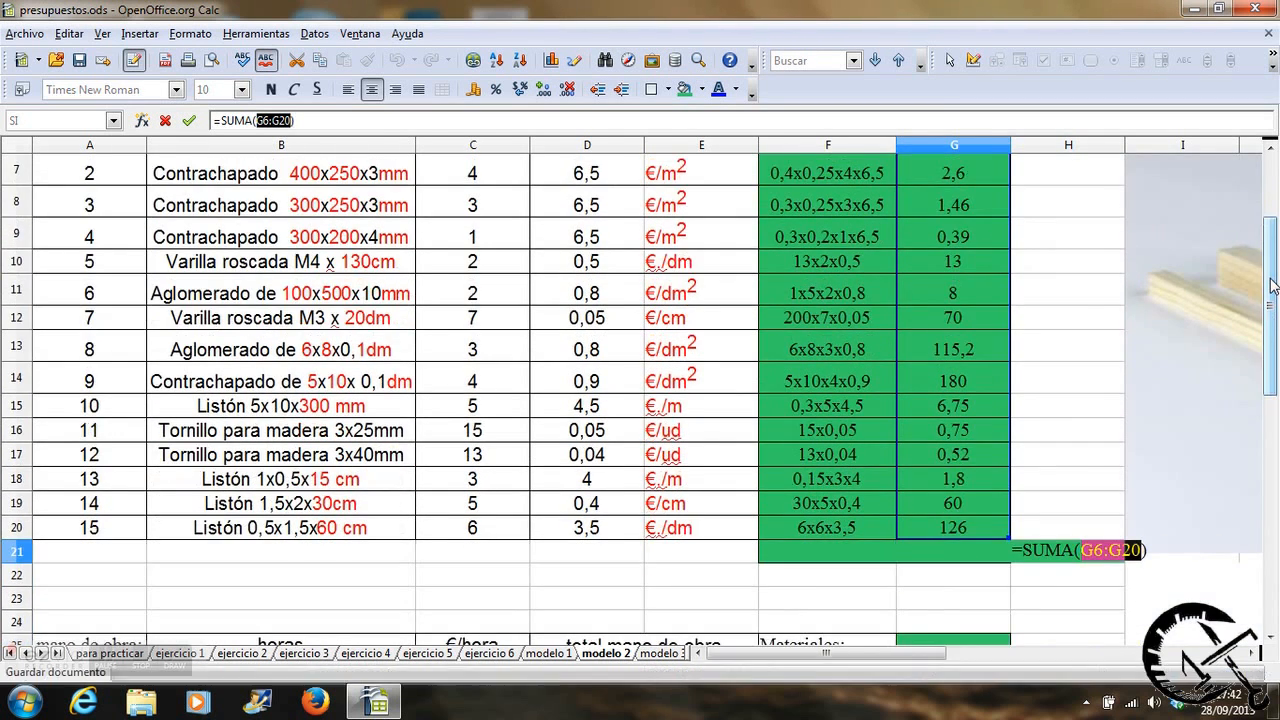
{"action": "key", "text": "Return"}
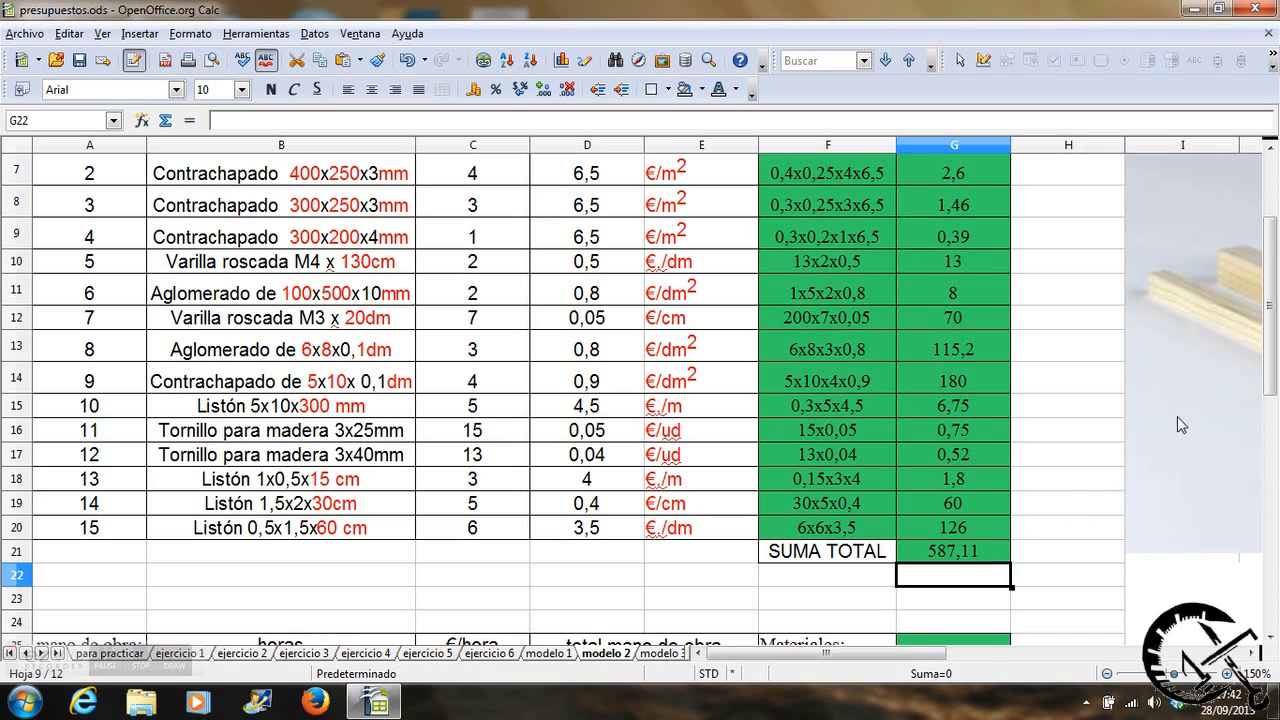
Bring the materials sum into the Materiales cell G25 of the summary with the formula =G21.
{"action": "left_click_drag", "start_coordinate": [1267, 335], "coordinate": [1267, 365]}
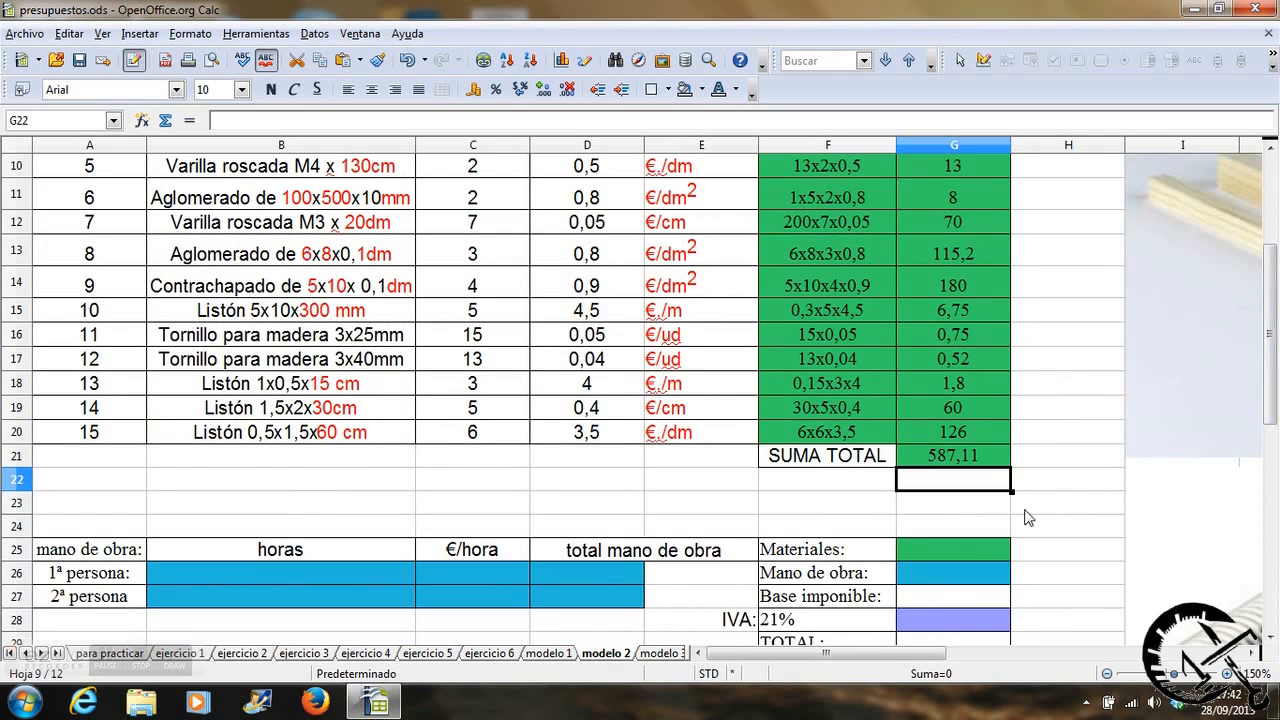
{"action": "left_click", "coordinate": [916, 548]}
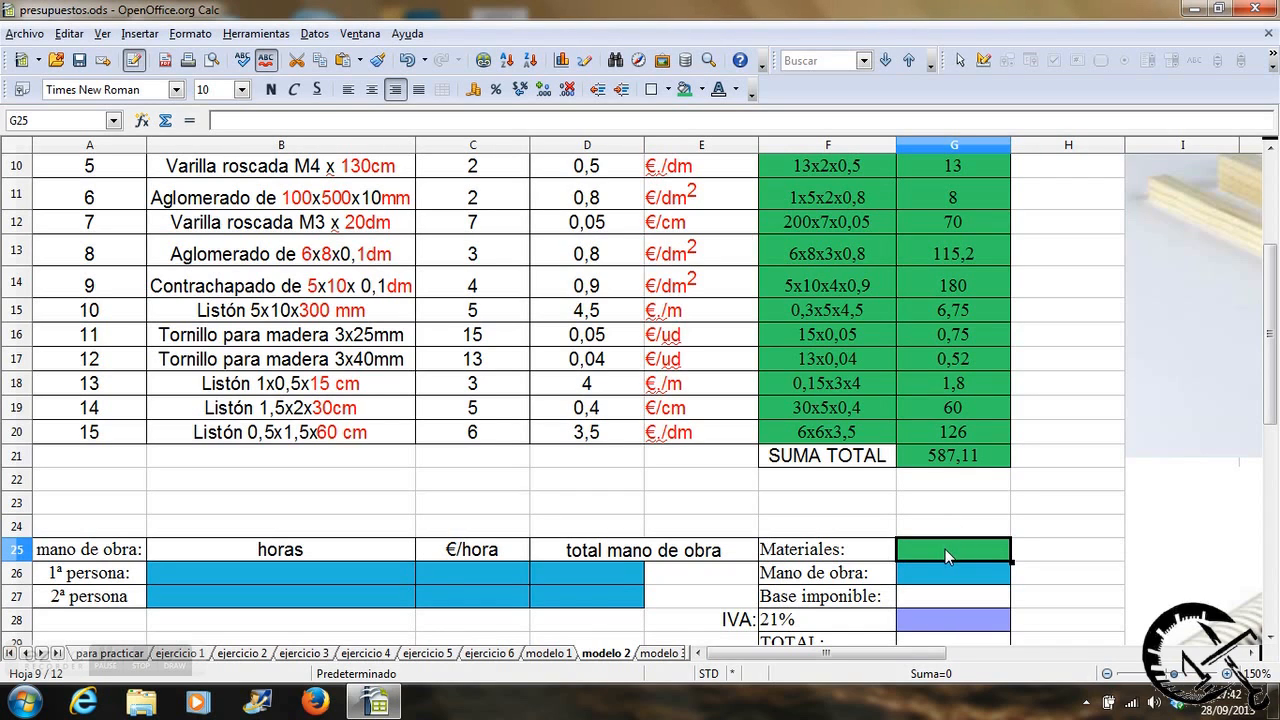
{"action": "type", "text": "="}
{"action": "left_click", "coordinate": [995, 462]}
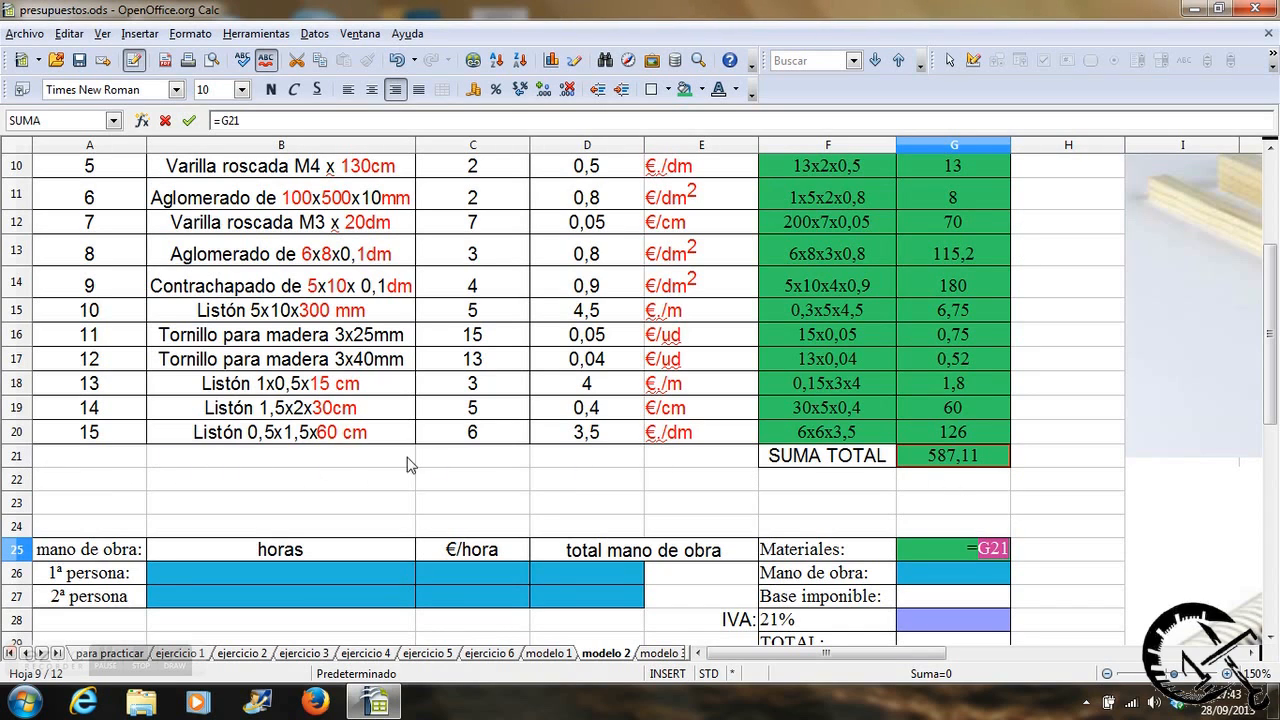
{"action": "key", "text": "Return"}
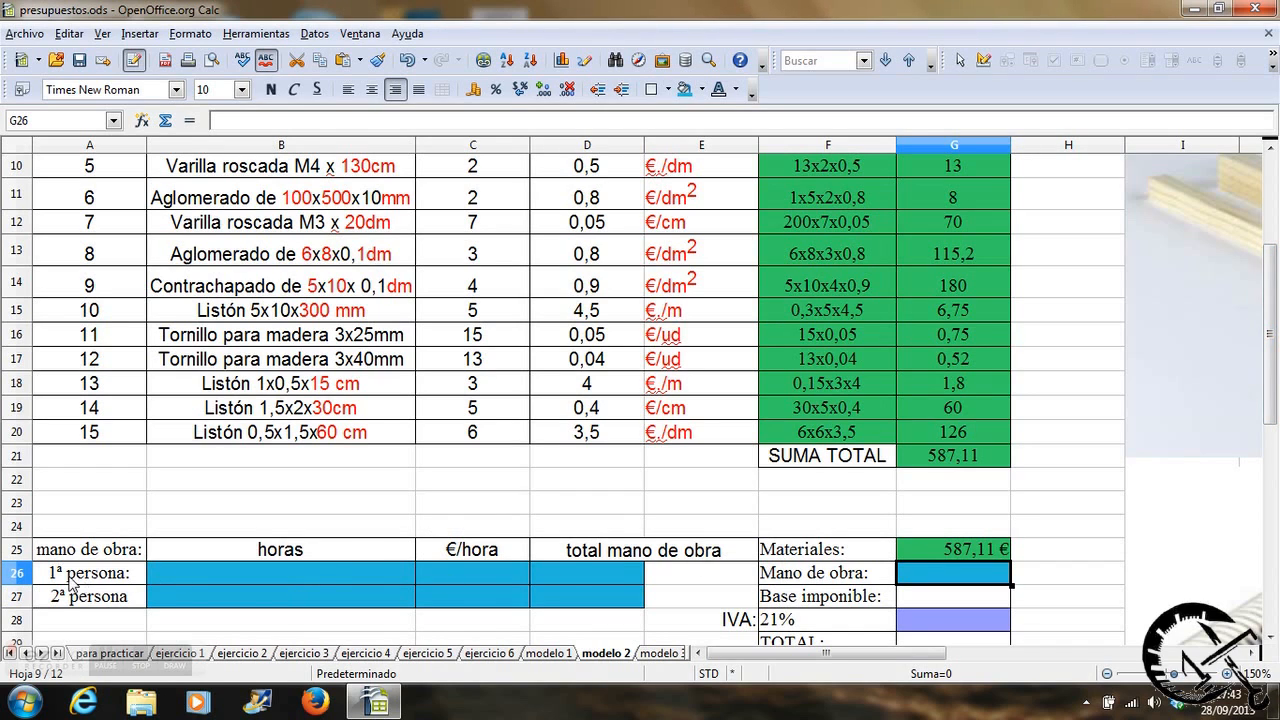
Enter the first person's labour data from the problem statement in row 26: 10 hours at 10 €/hora.
{"action": "left_click_drag", "start_coordinate": [1271, 302], "coordinate": [1271, 212]}
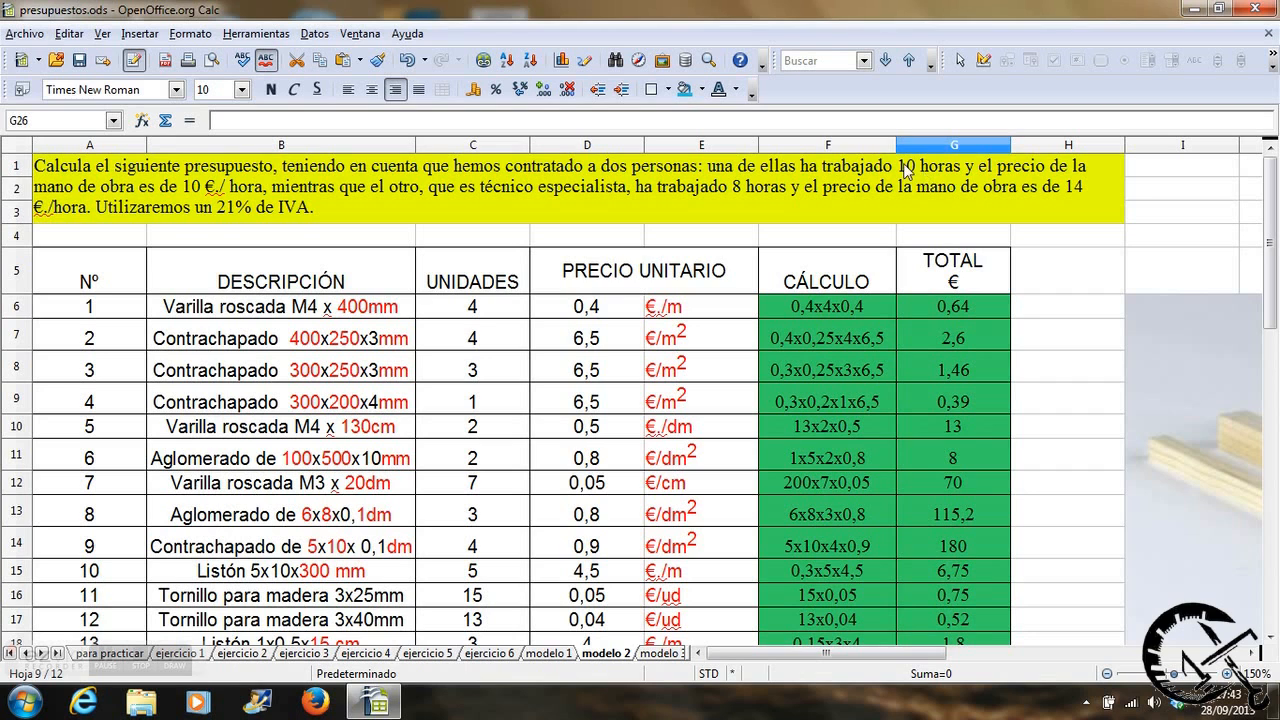
{"action": "left_click_drag", "start_coordinate": [1274, 215], "coordinate": [1273, 307]}
{"action": "left_click", "coordinate": [247, 549]}
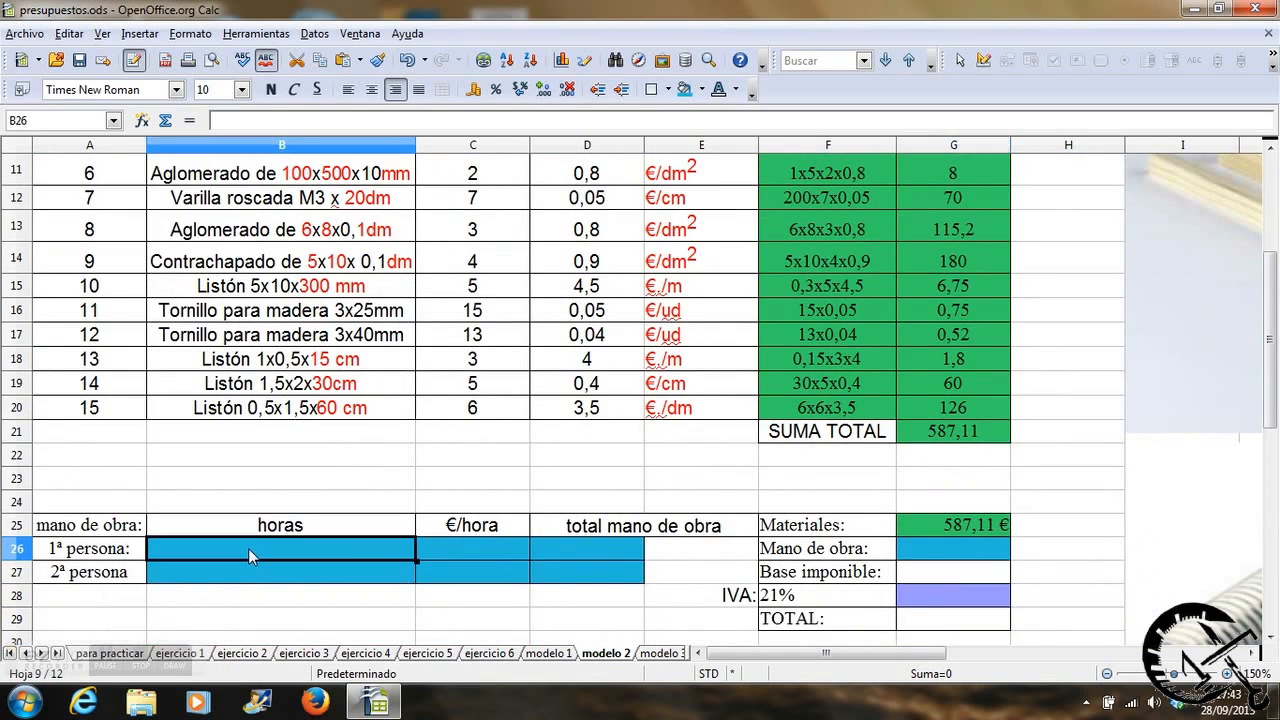
{"action": "type", "text": "10"}
{"action": "key", "text": "Tab"}
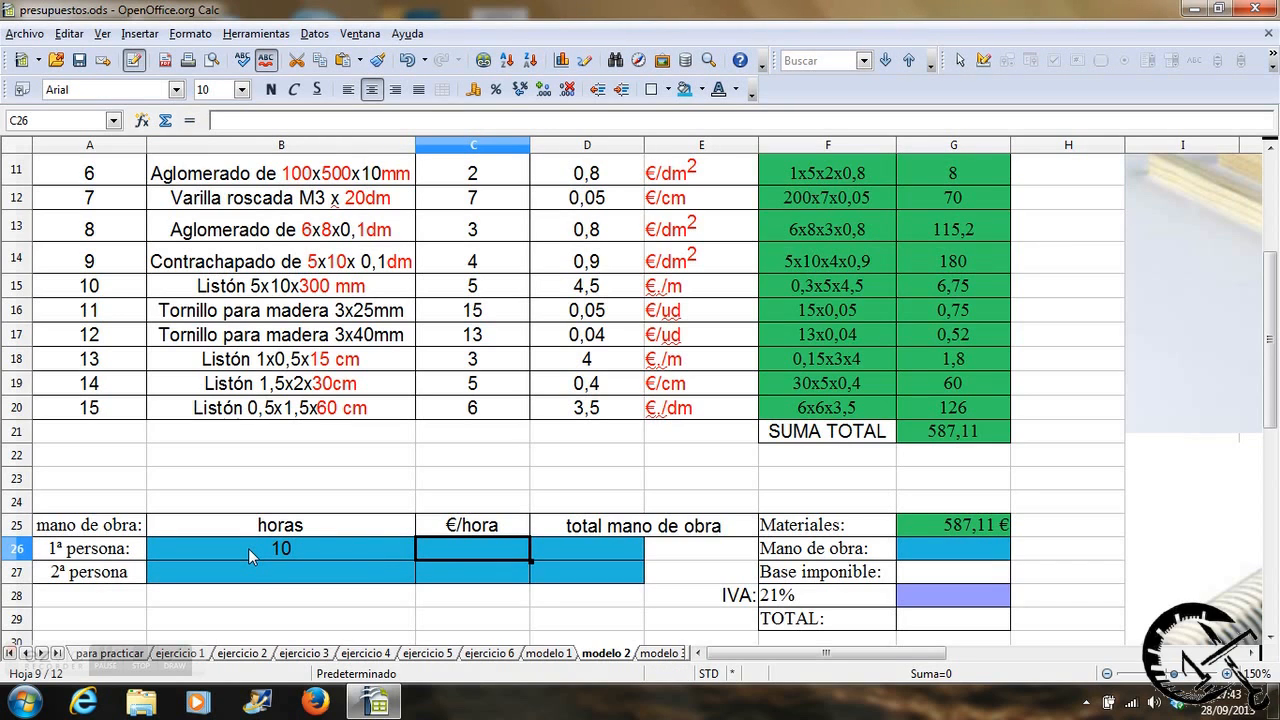
{"action": "type", "text": "10"}
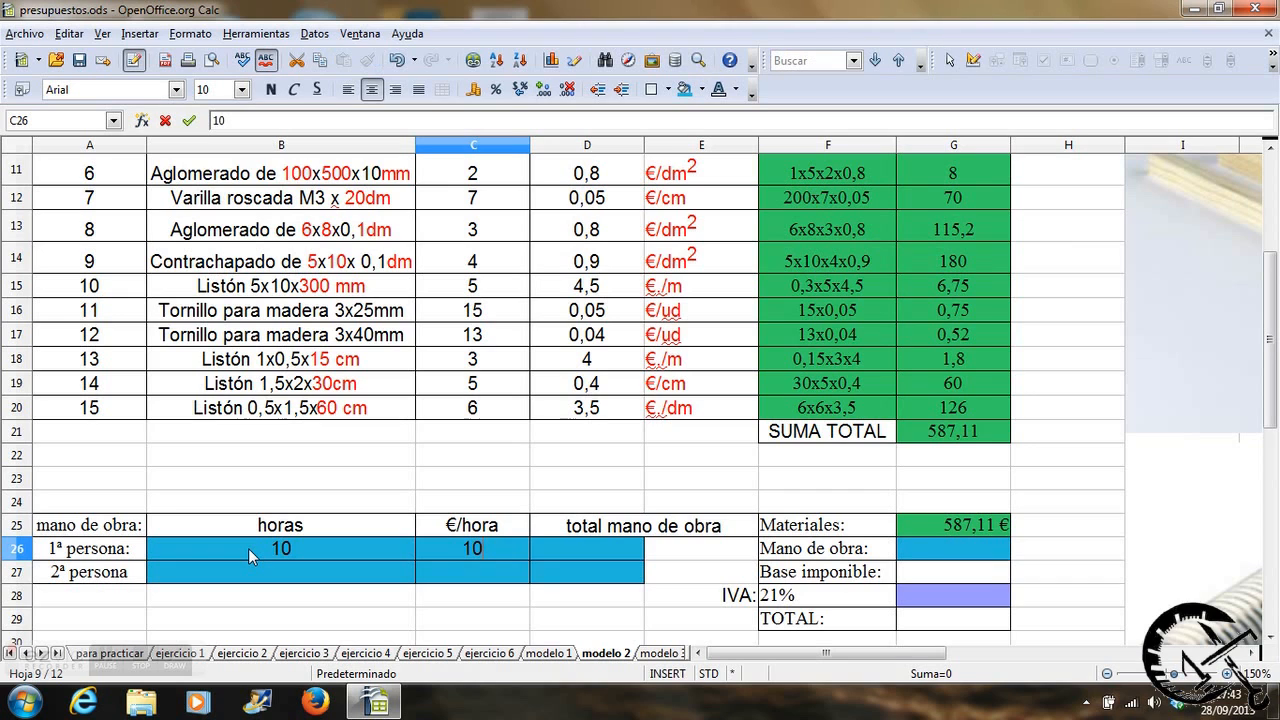
{"action": "key", "text": "Return"}
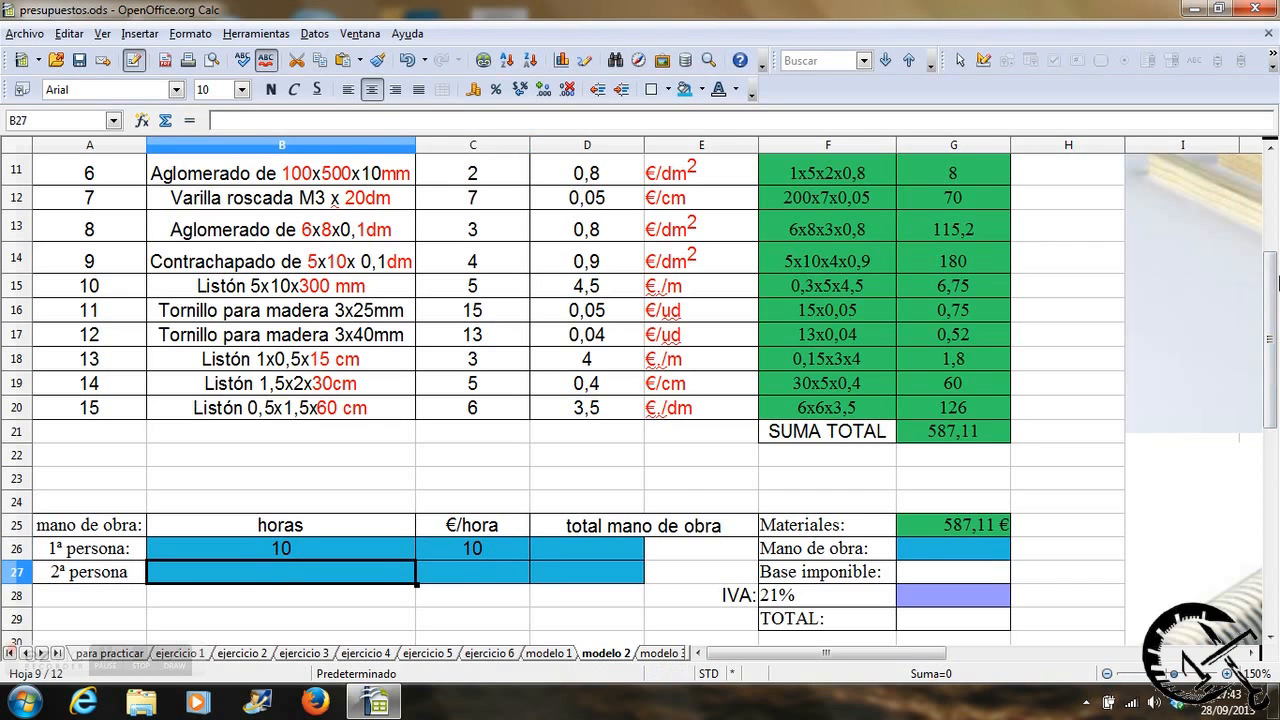
Enter the second person's labour data from the problem statement in row 27: 8 hours at 14 €/hora.
{"action": "scroll", "coordinate": [1272, 316], "scroll_direction": "up", "scroll_amount": 4}
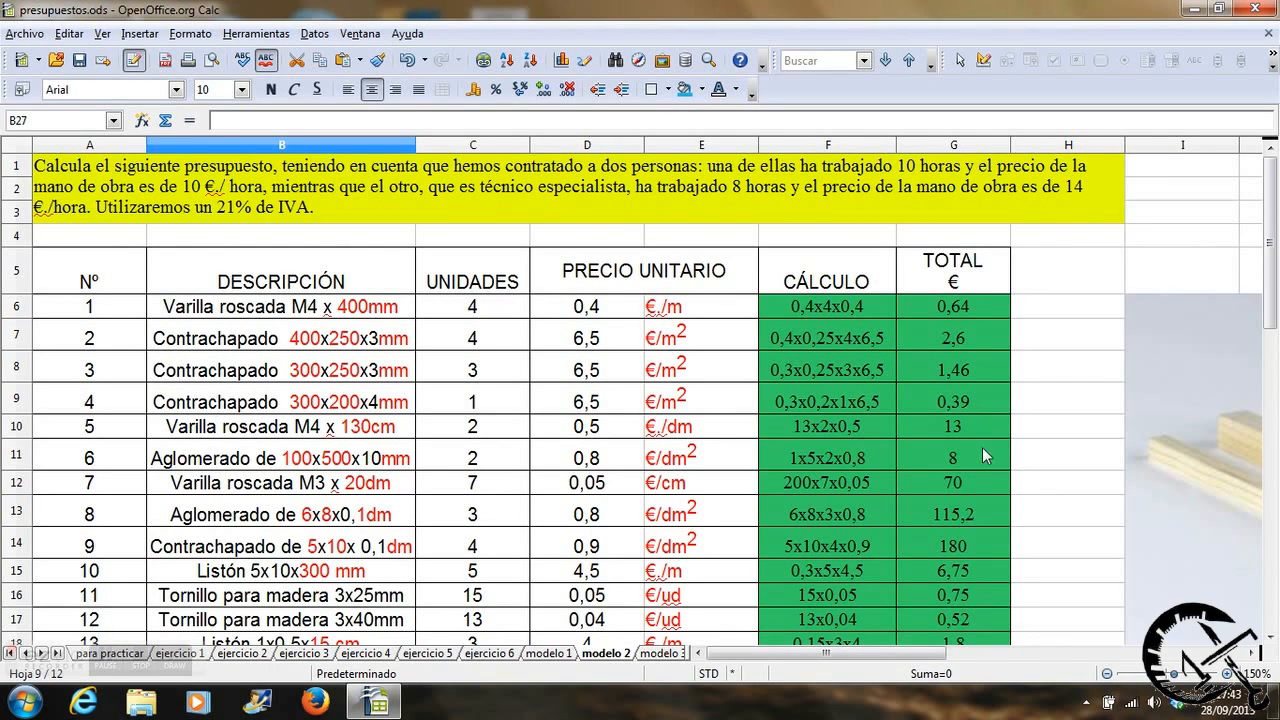
{"action": "left_click_drag", "start_coordinate": [1268, 274], "coordinate": [1270, 420]}
{"action": "type", "text": "8"}
{"action": "key", "text": "Tab"}
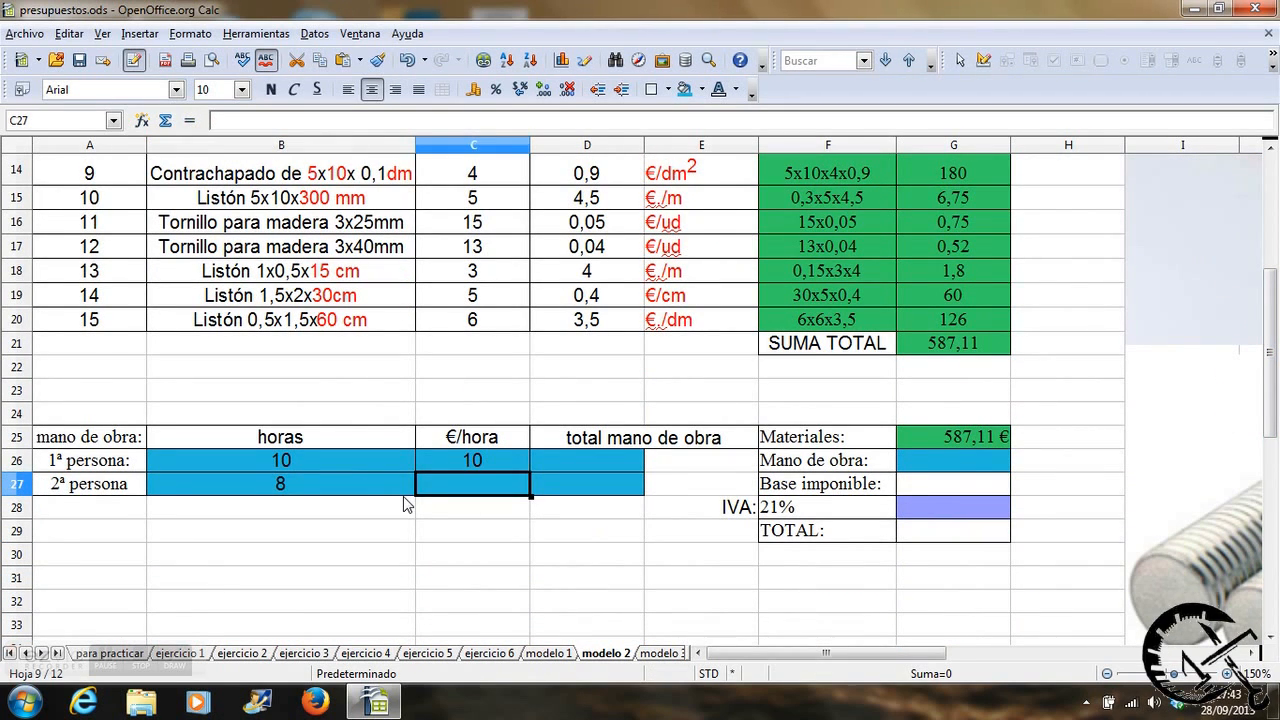
{"action": "type", "text": "14"}
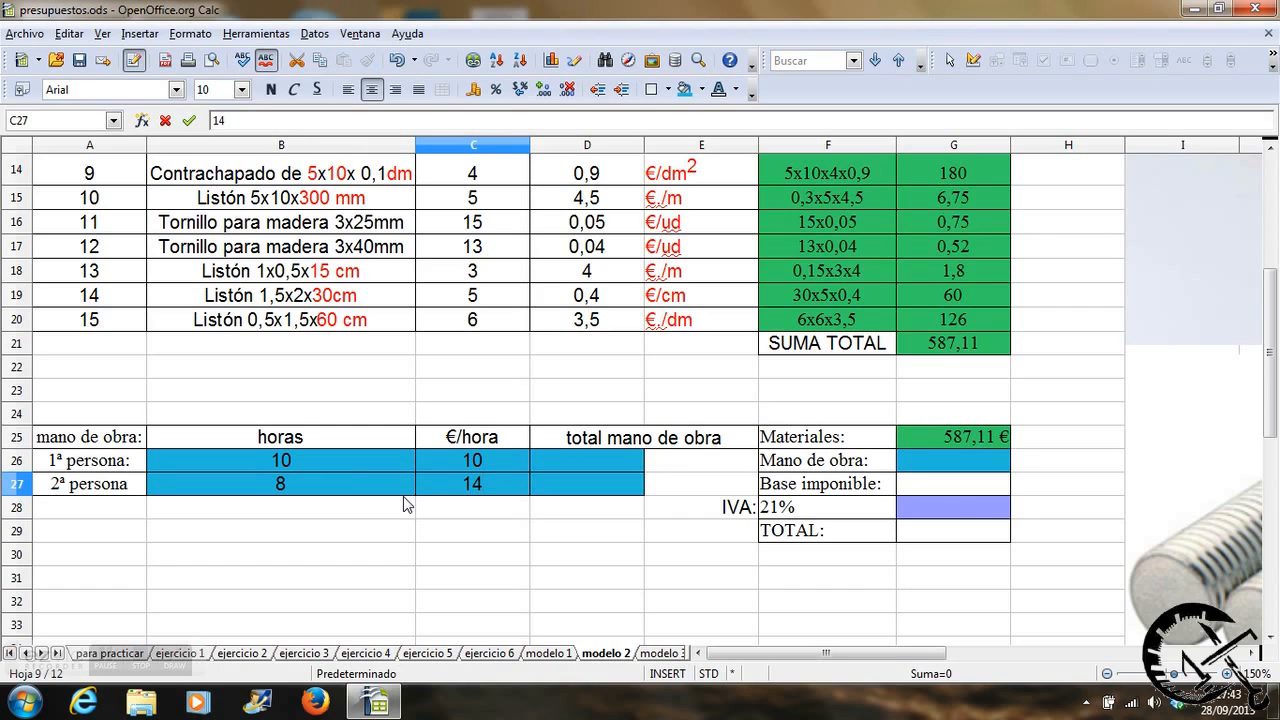
Calculate the first person's labour total in D26 with the formula =B26*C26.
{"action": "left_click", "coordinate": [569, 460]}
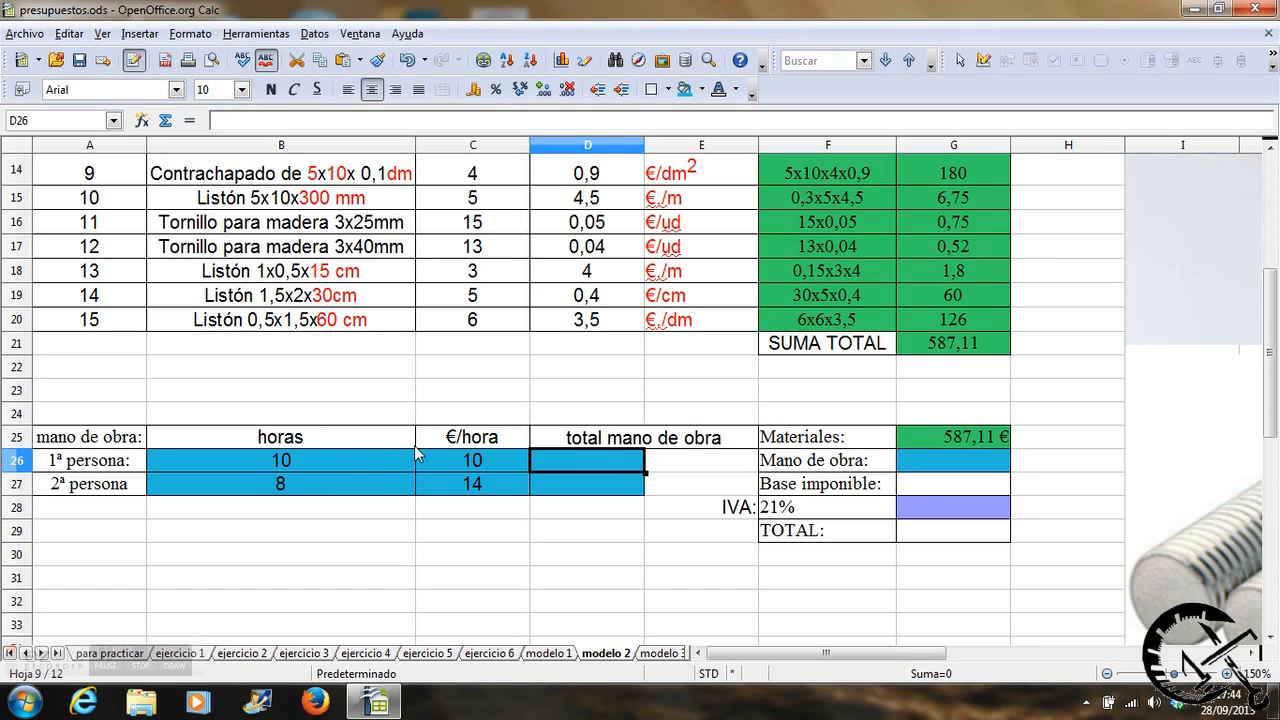
{"action": "type", "text": "="}
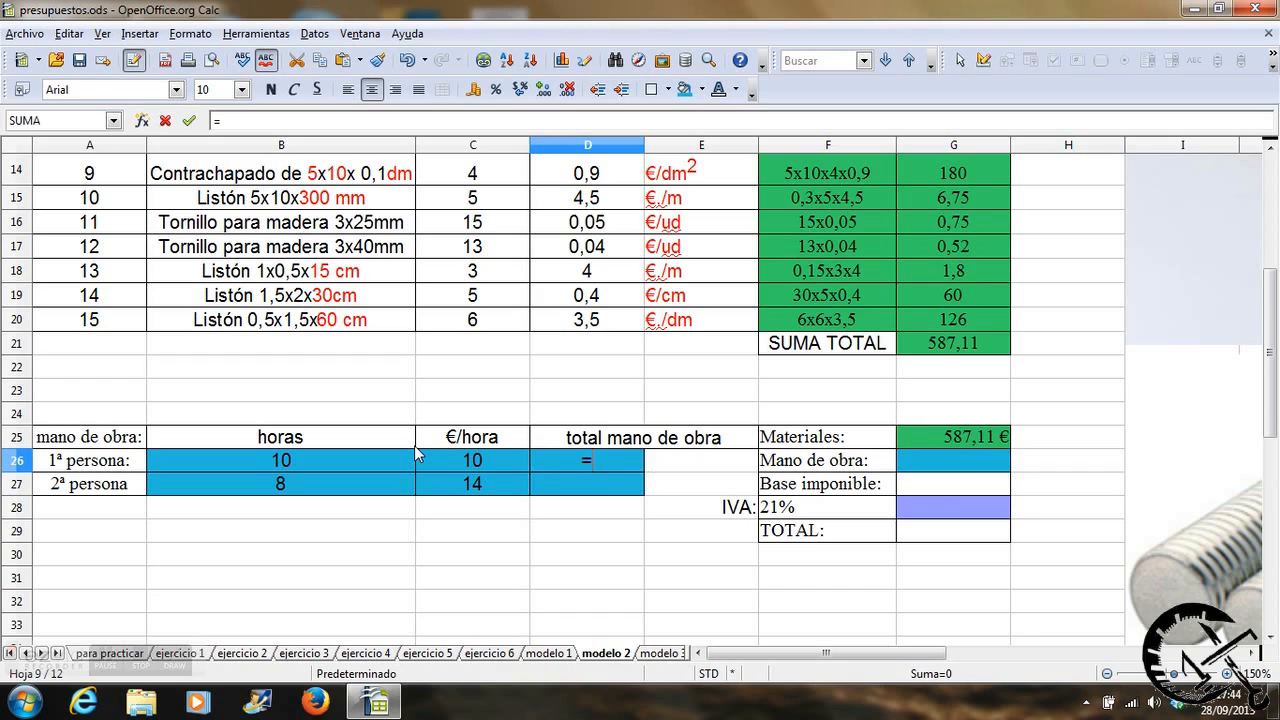
{"action": "left_click", "coordinate": [297, 465]}
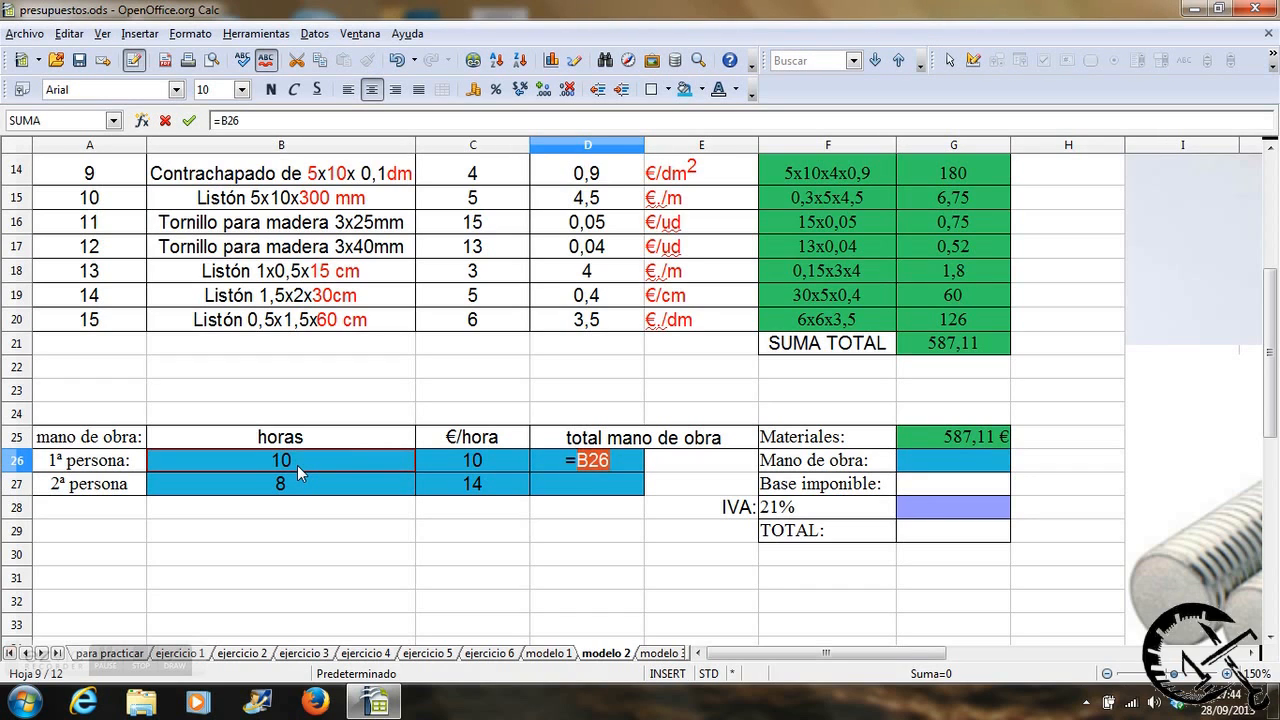
{"action": "type", "text": "*"}
{"action": "left_click", "coordinate": [439, 459]}
{"action": "key", "text": "Return"}
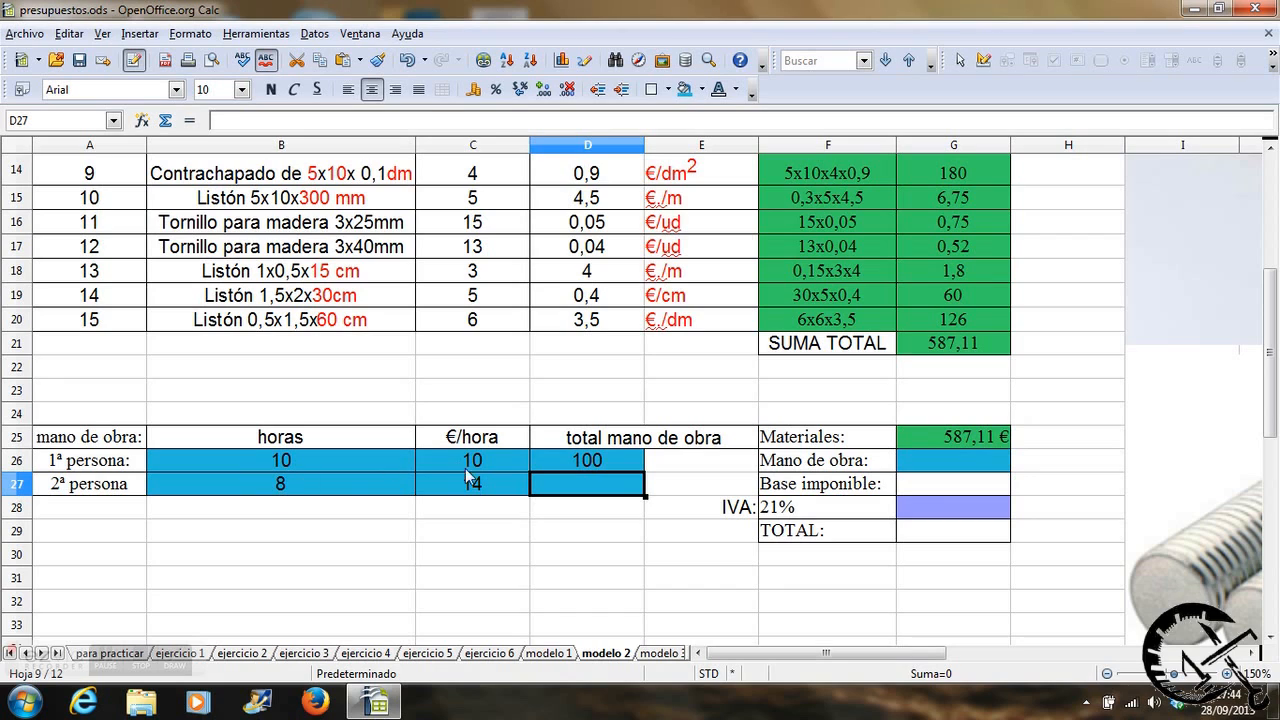
Calculate the second person's labour total in D27 with the formula =B27*C27.
{"action": "type", "text": "="}
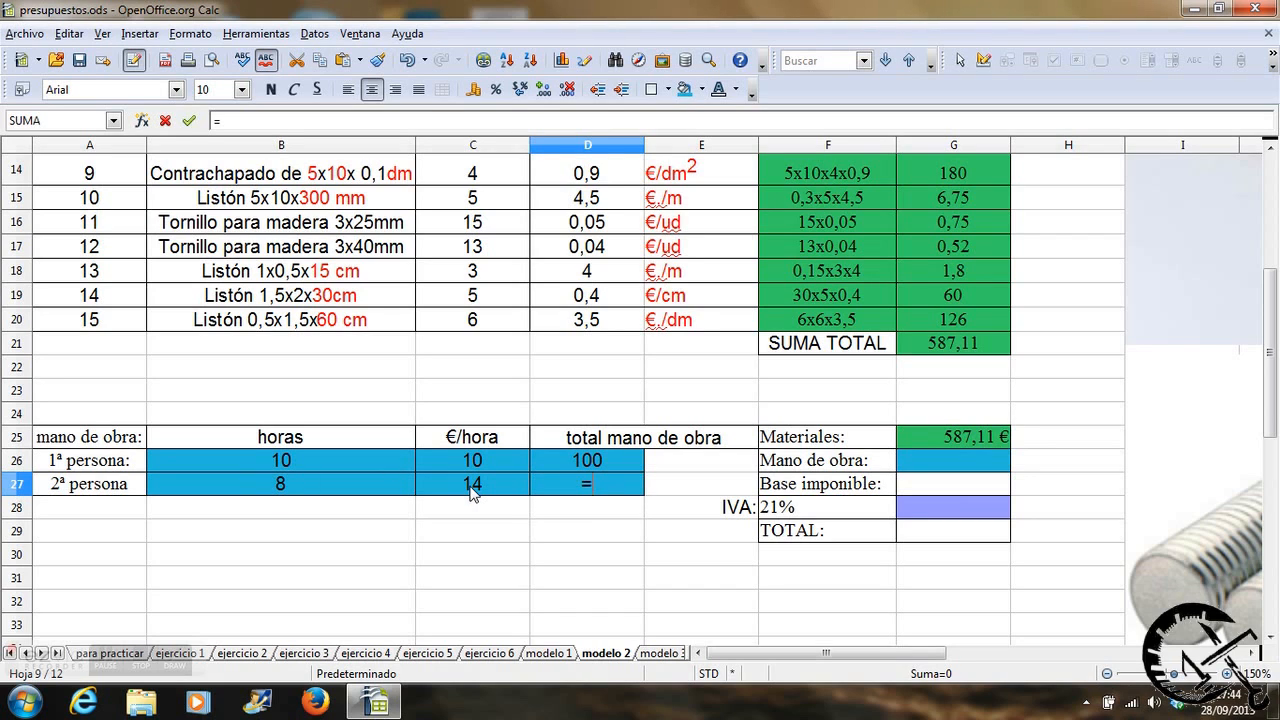
{"action": "left_click", "coordinate": [372, 492]}
{"action": "type", "text": "*"}
{"action": "left_click", "coordinate": [477, 484]}
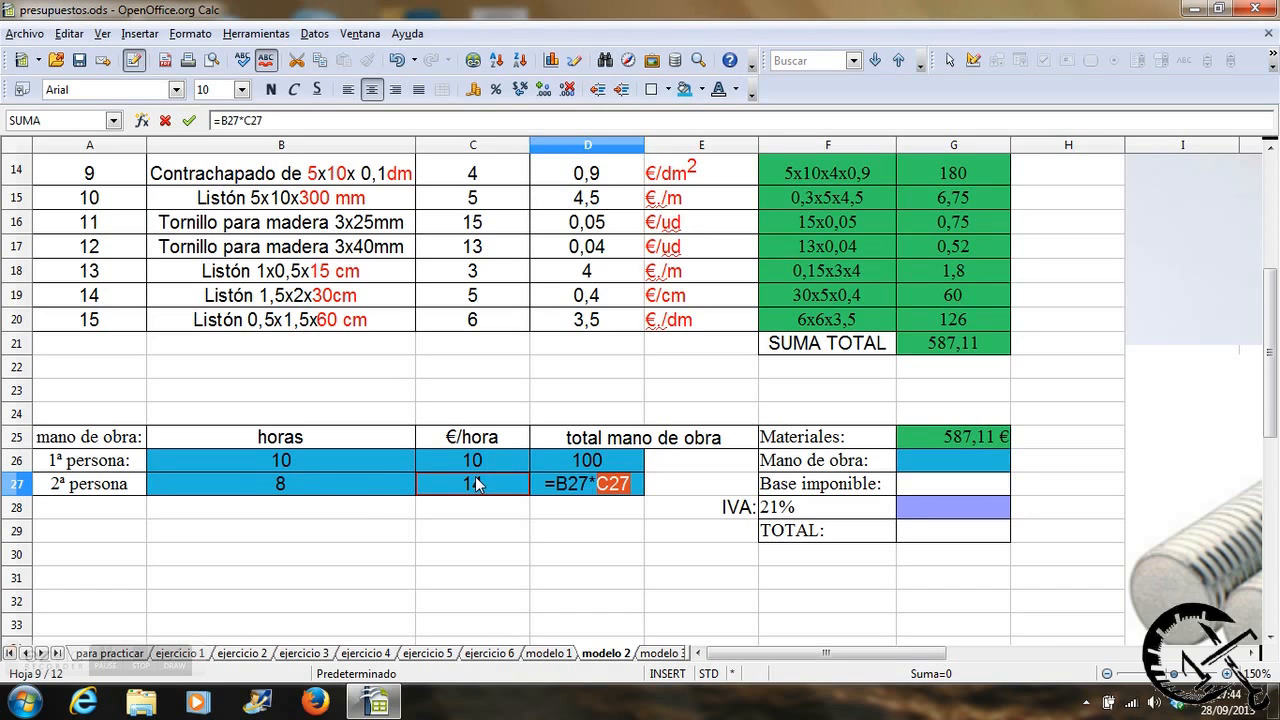
{"action": "key", "text": "Return"}
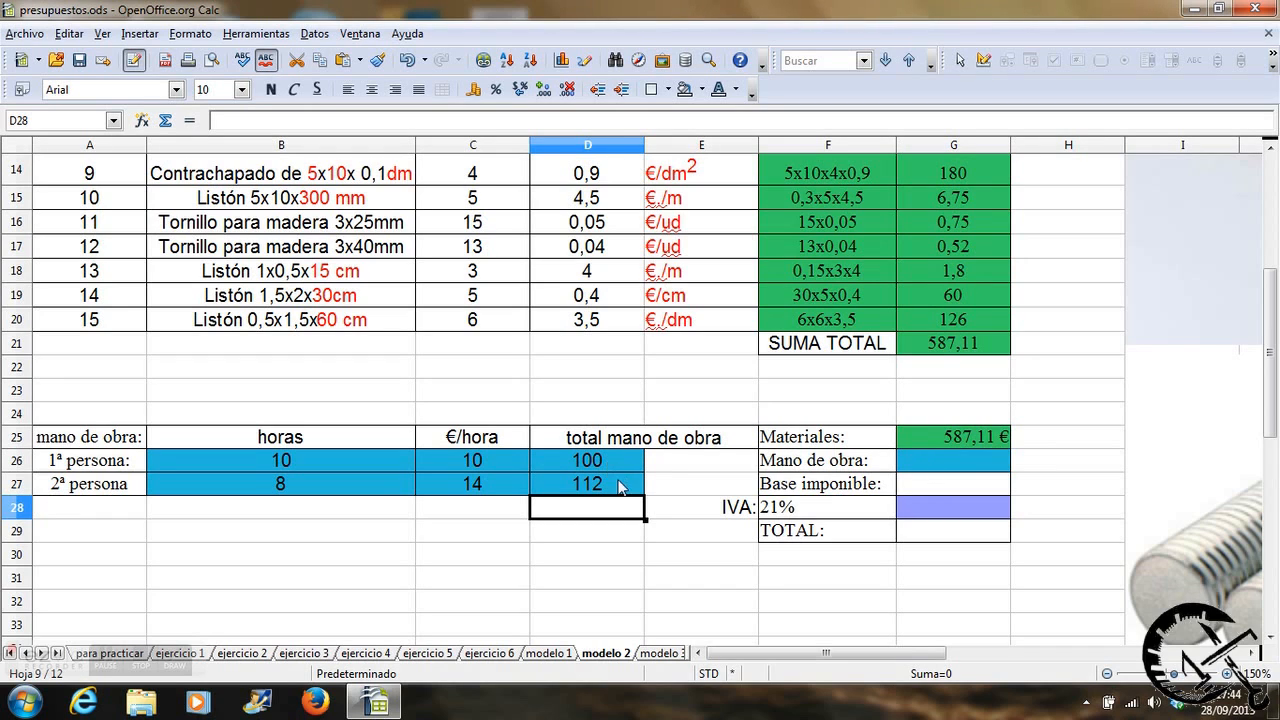
Add both labour totals in the summary's Mano de obra cell G26 with the formula =D26+D27.
{"action": "left_click", "coordinate": [919, 466]}
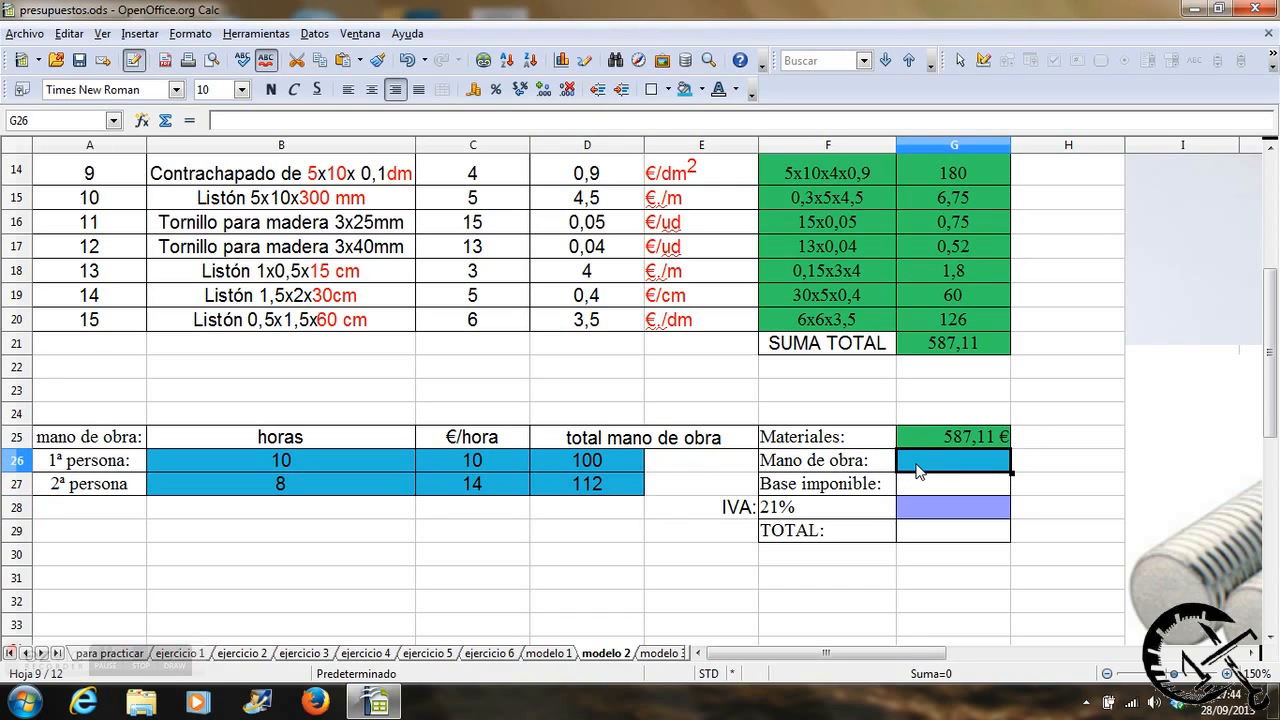
{"action": "type", "text": "="}
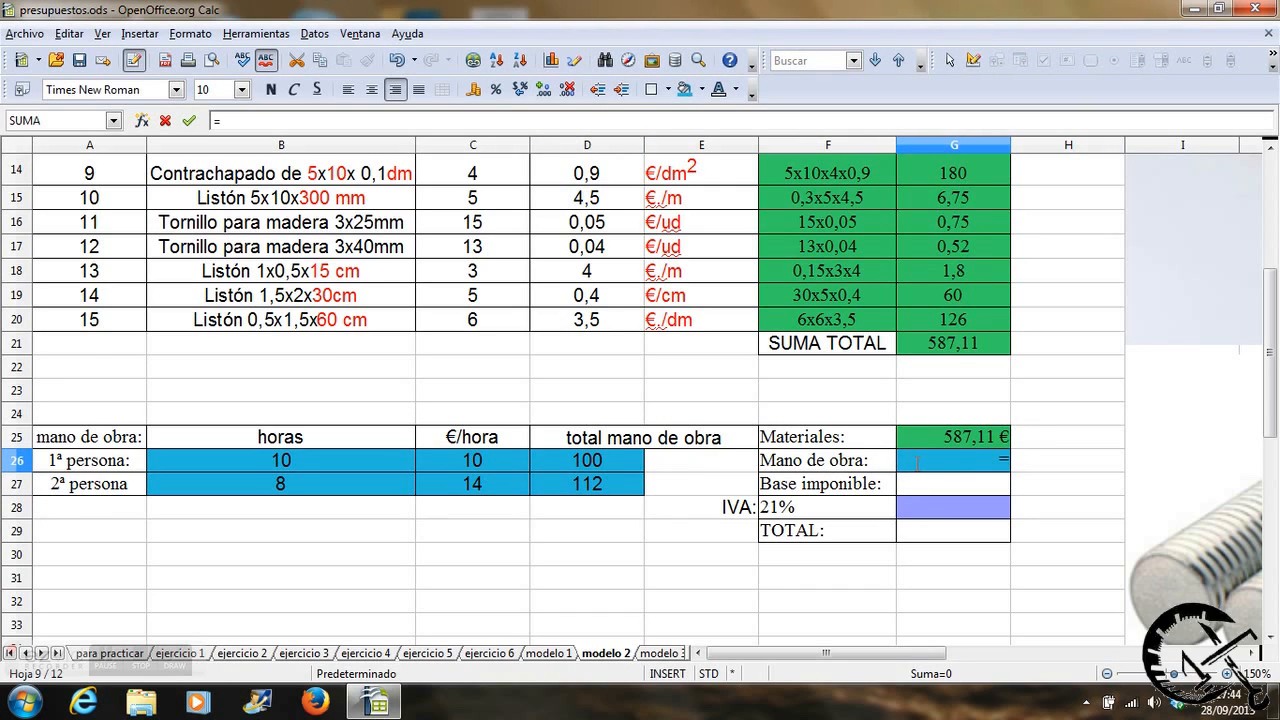
{"action": "left_click", "coordinate": [626, 464]}
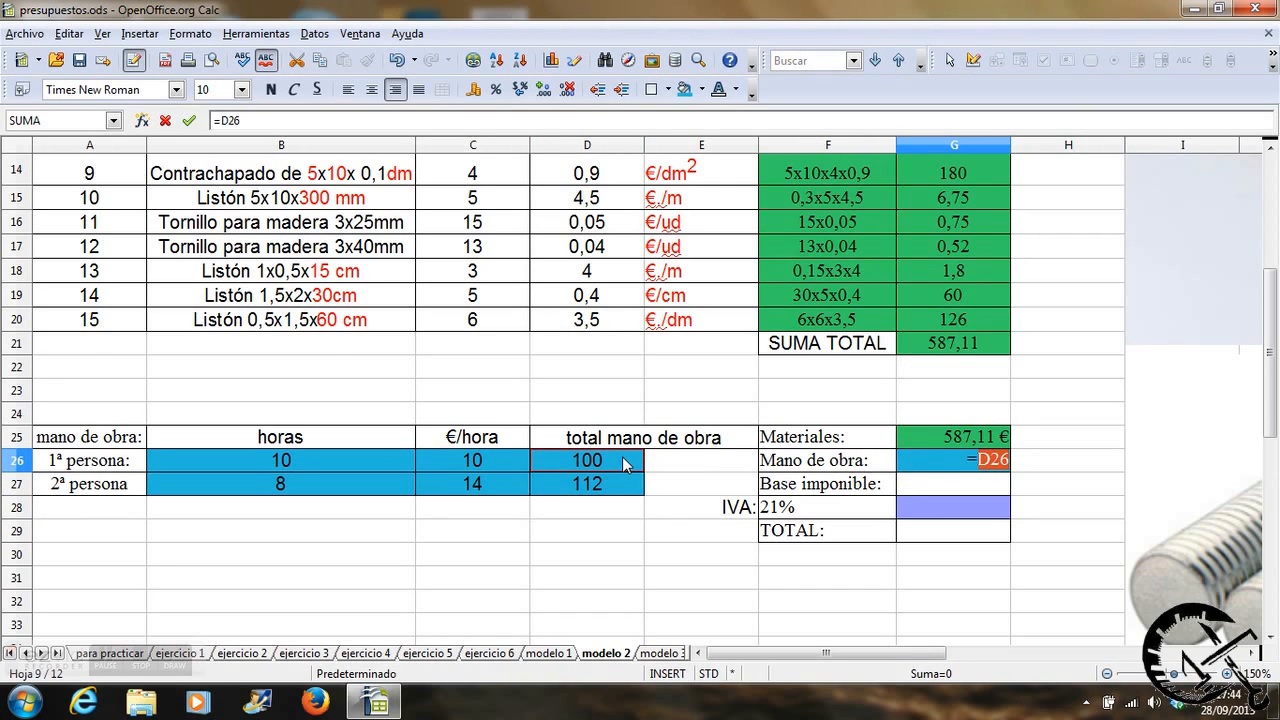
{"action": "type", "text": "+"}
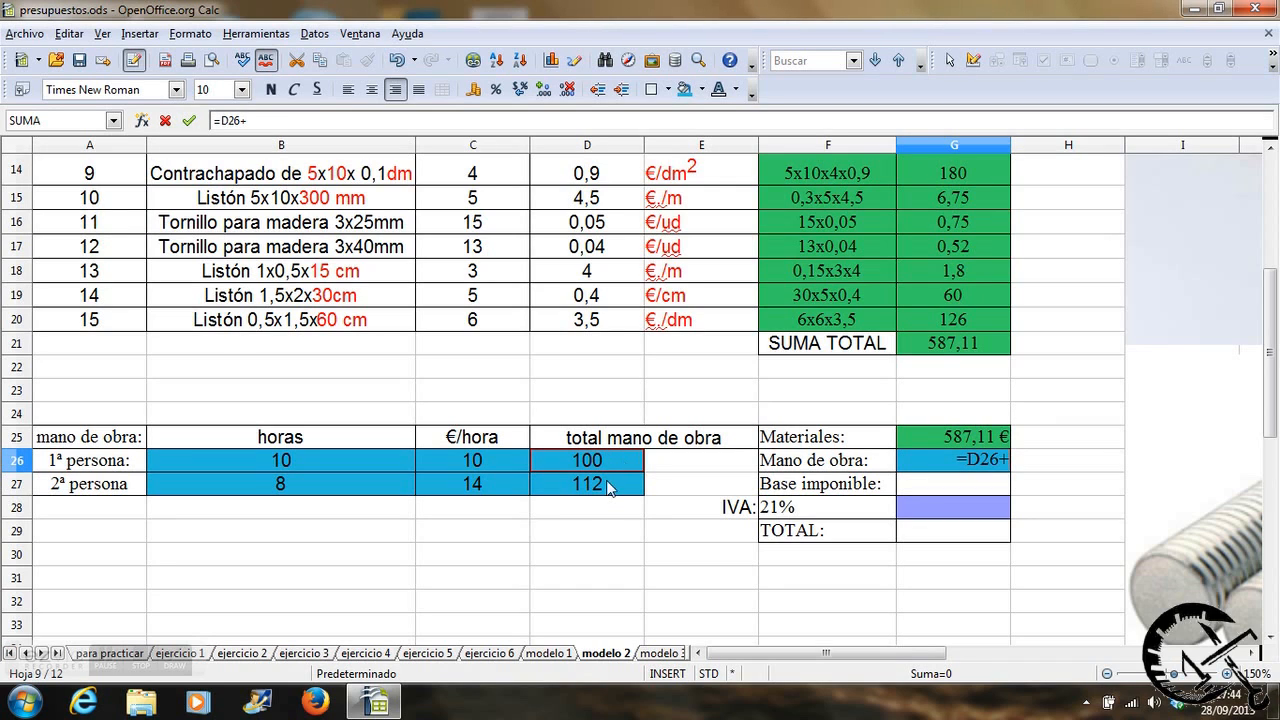
{"action": "left_click", "coordinate": [605, 492]}
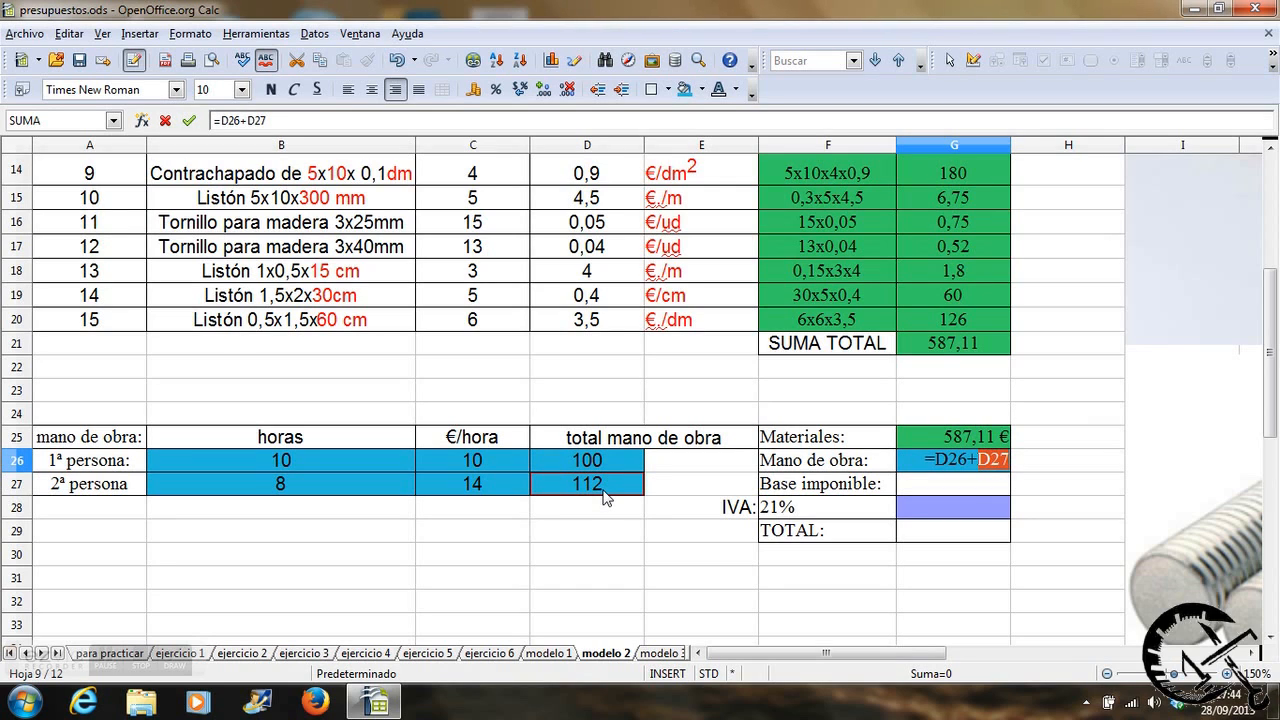
{"action": "key", "text": "Return"}
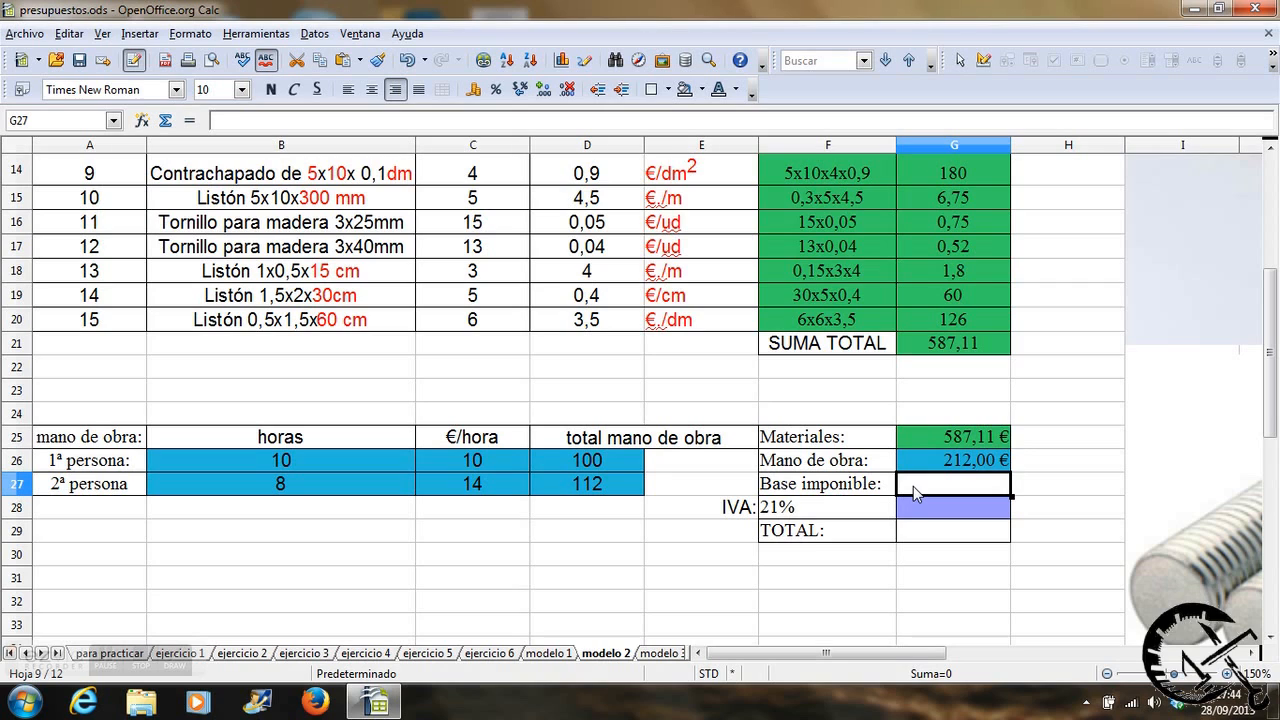
Calculate the Base imponible in G27 by adding materials and labour with the formula =G25+G26.
{"action": "type", "text": "="}
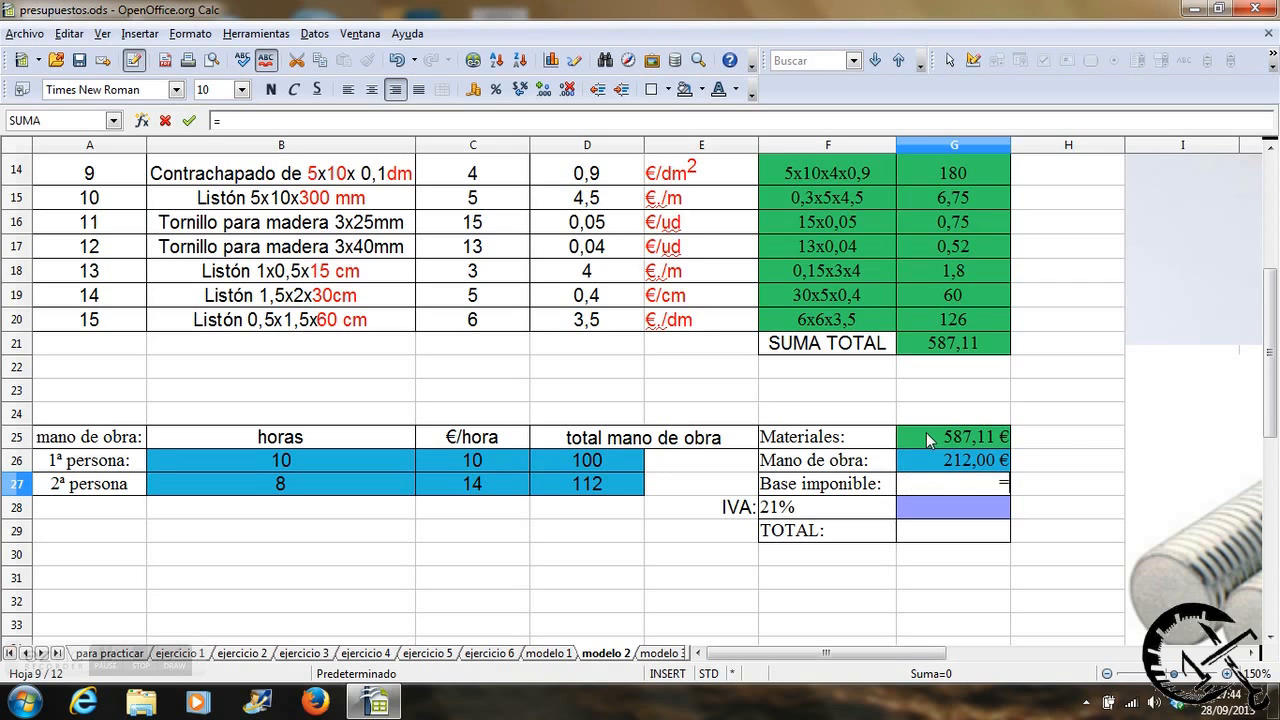
{"action": "left_click", "coordinate": [926, 432]}
{"action": "type", "text": "+"}
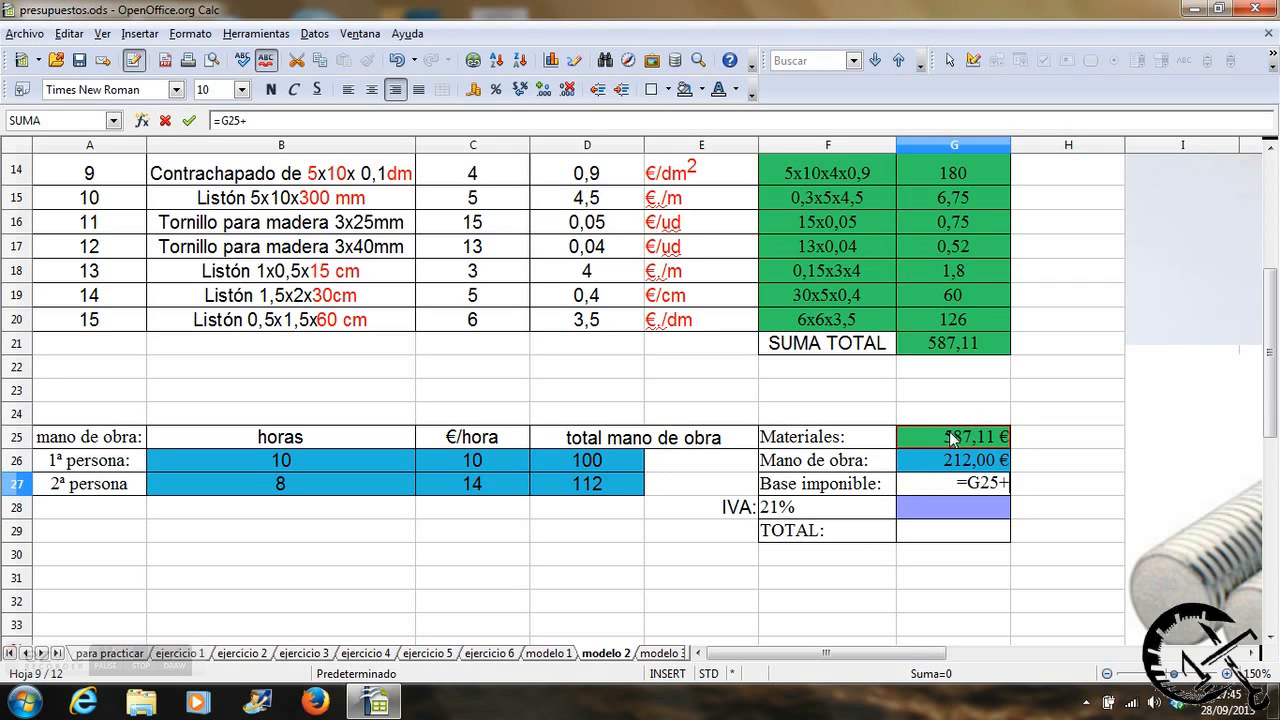
{"action": "left_click", "coordinate": [966, 468]}
{"action": "key", "text": "Return"}
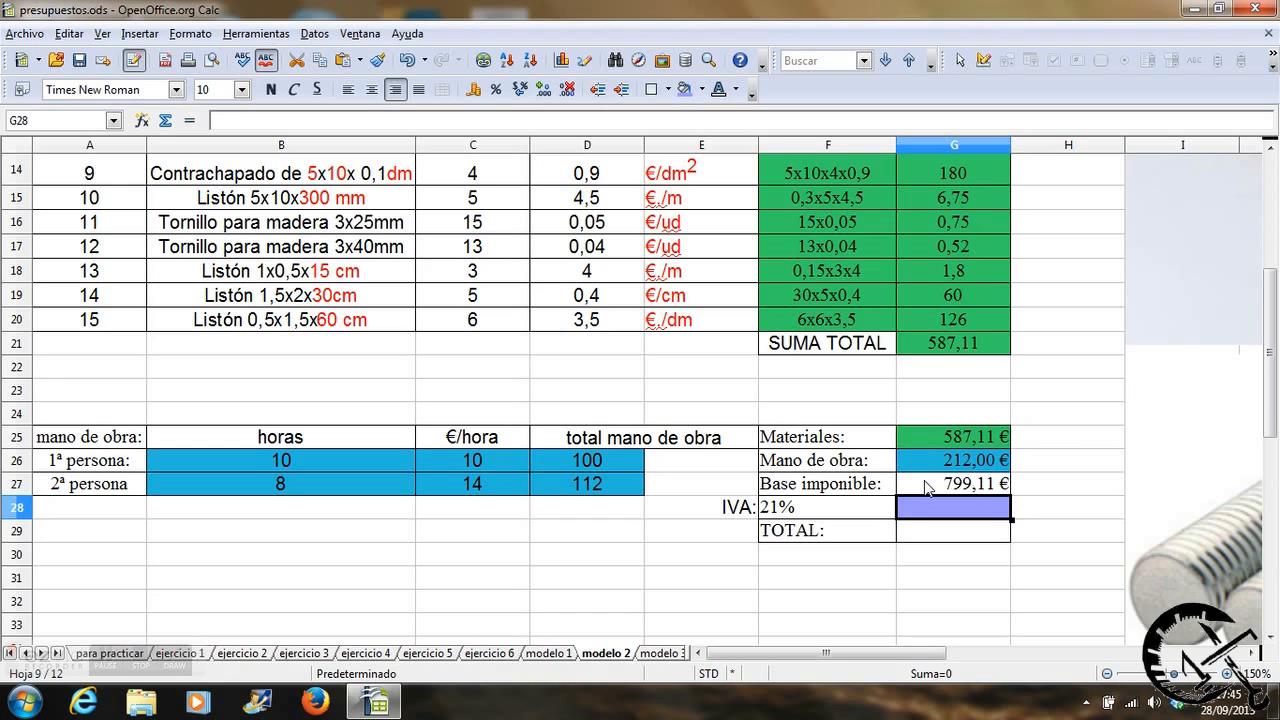
Calculate the 21% IVA amount in G28 by multiplying the Base imponible by the rate, =G27*F28.
{"action": "type", "text": "="}
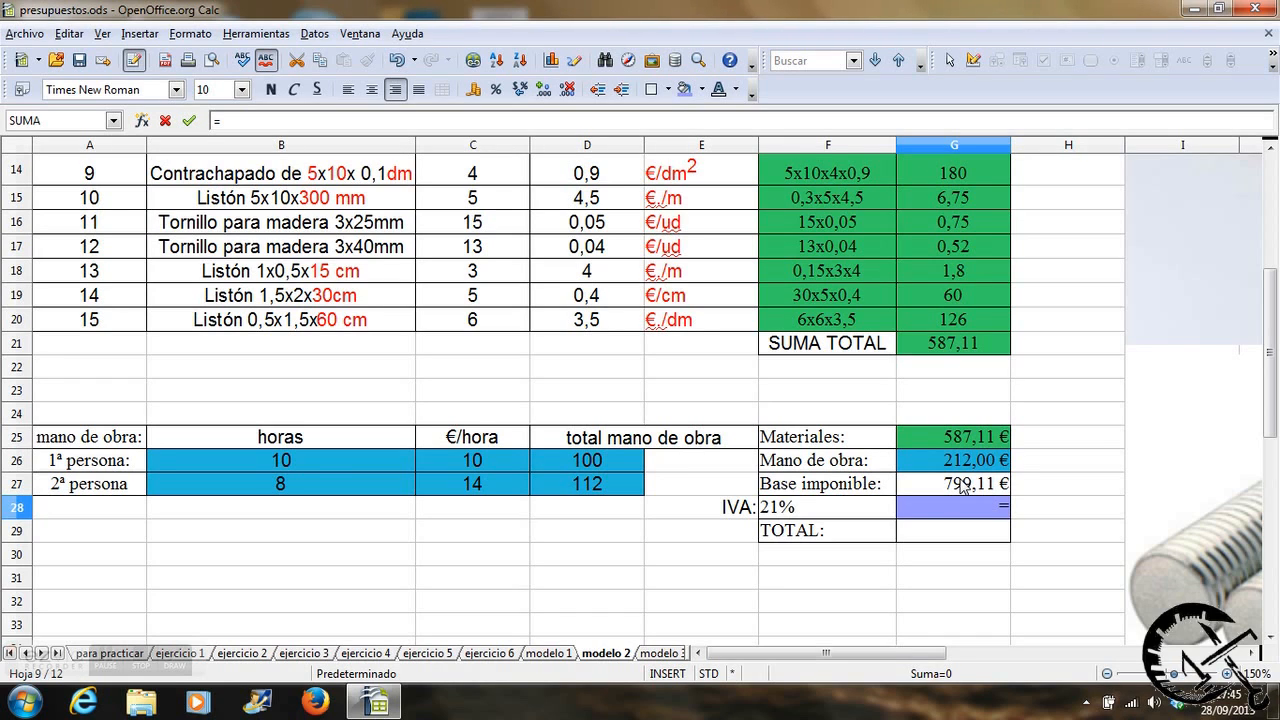
{"action": "left_click", "coordinate": [966, 486]}
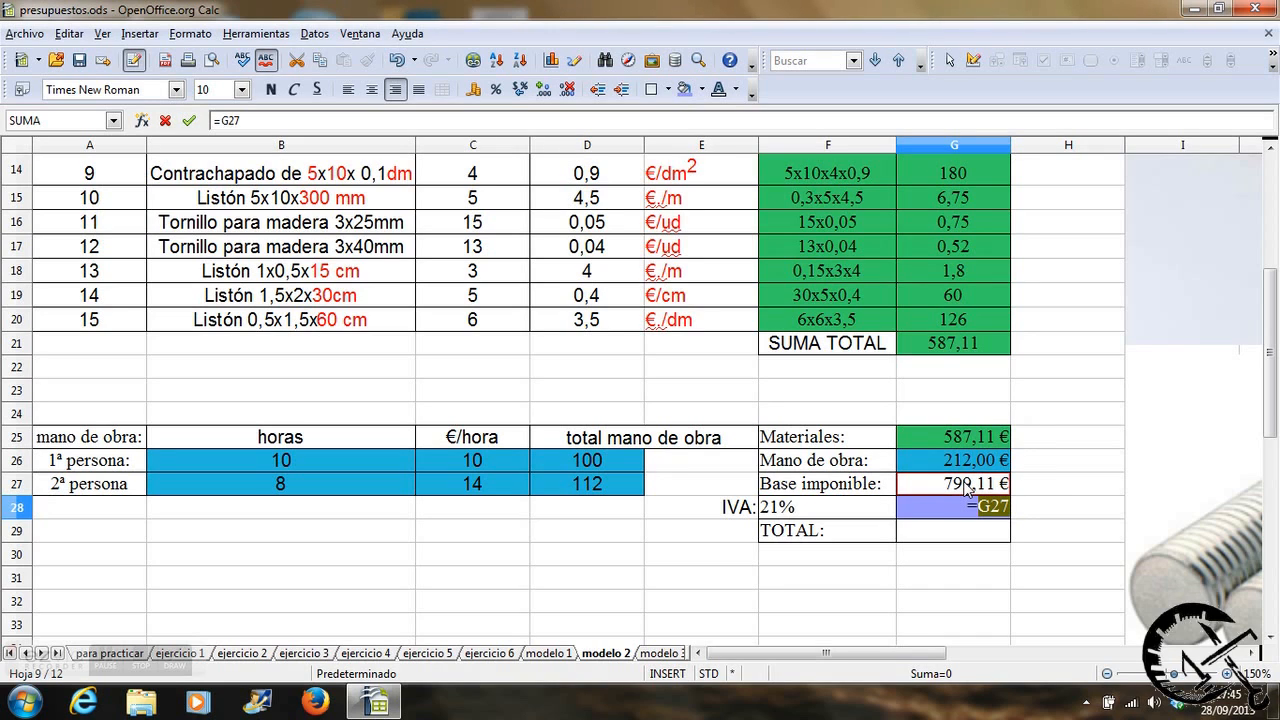
{"action": "type", "text": "*"}
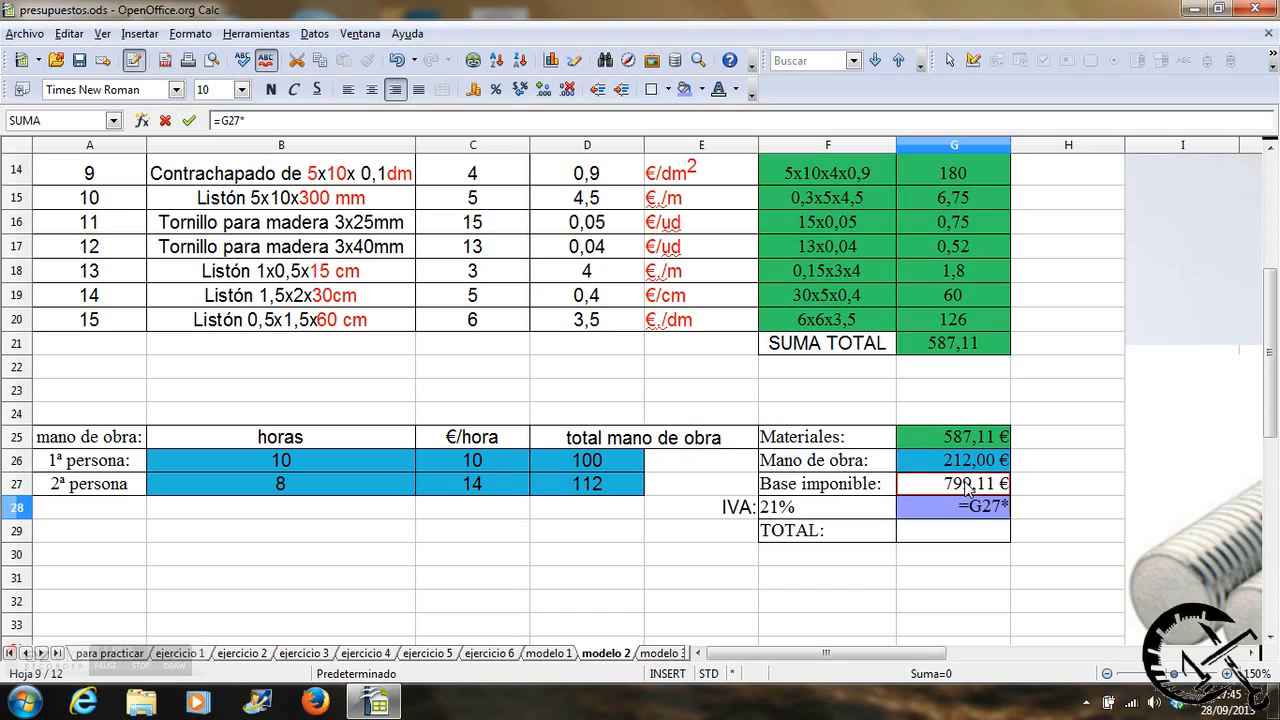
{"action": "left_click", "coordinate": [789, 518]}
{"action": "key", "text": "Return"}
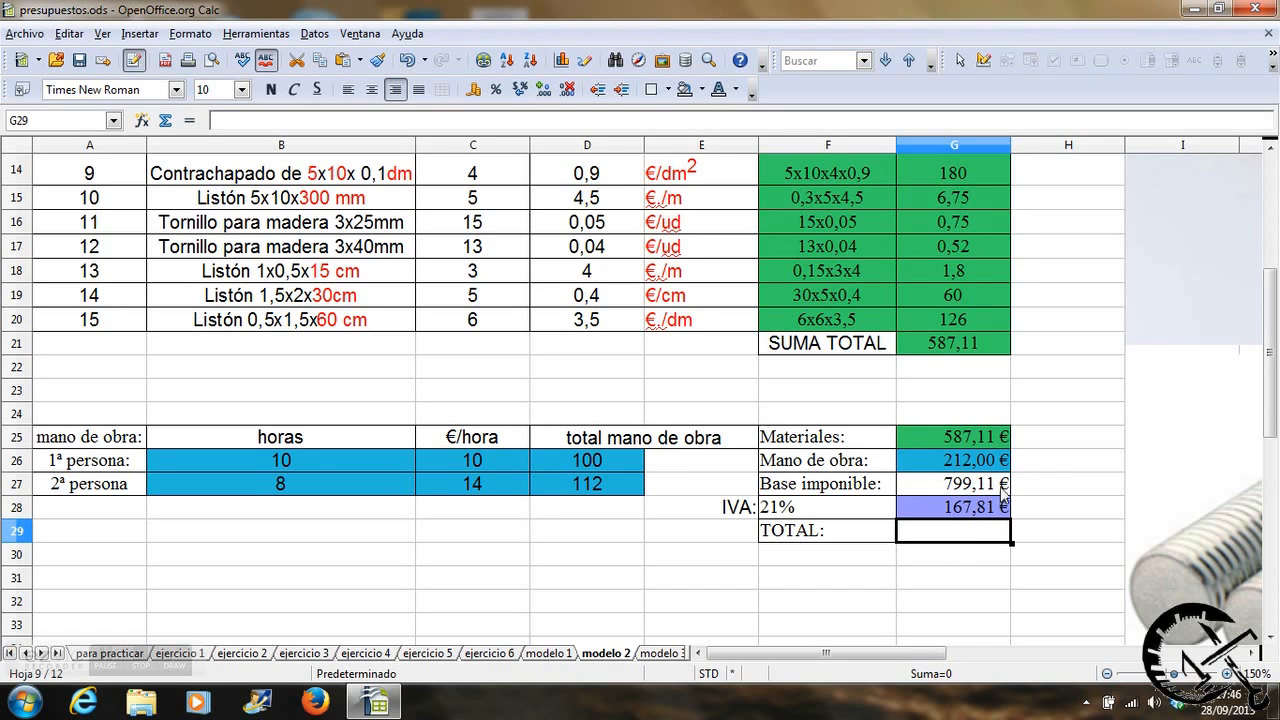
Calculate the final TOTAL in G29 by adding the Base imponible and the IVA, =G27+G28.
{"action": "double_click", "coordinate": [950, 541]}
{"action": "type", "text": "="}
{"action": "left_click", "coordinate": [970, 484]}
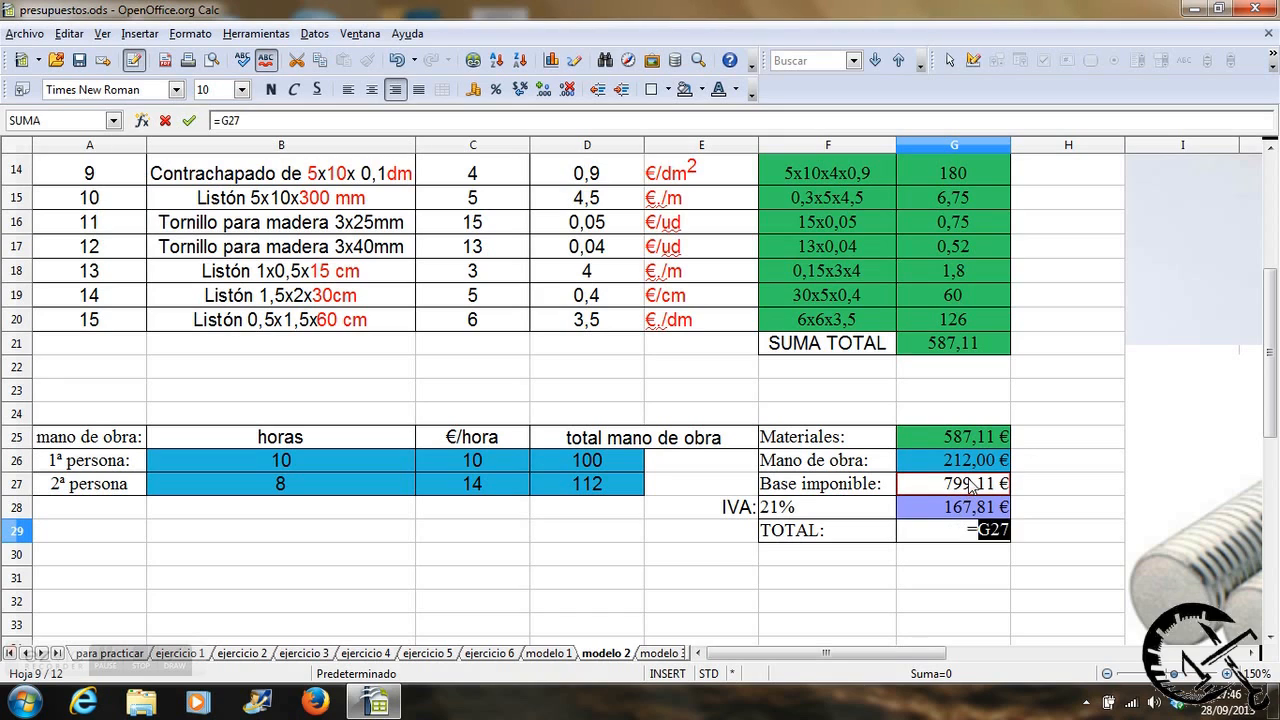
{"action": "type", "text": "+"}
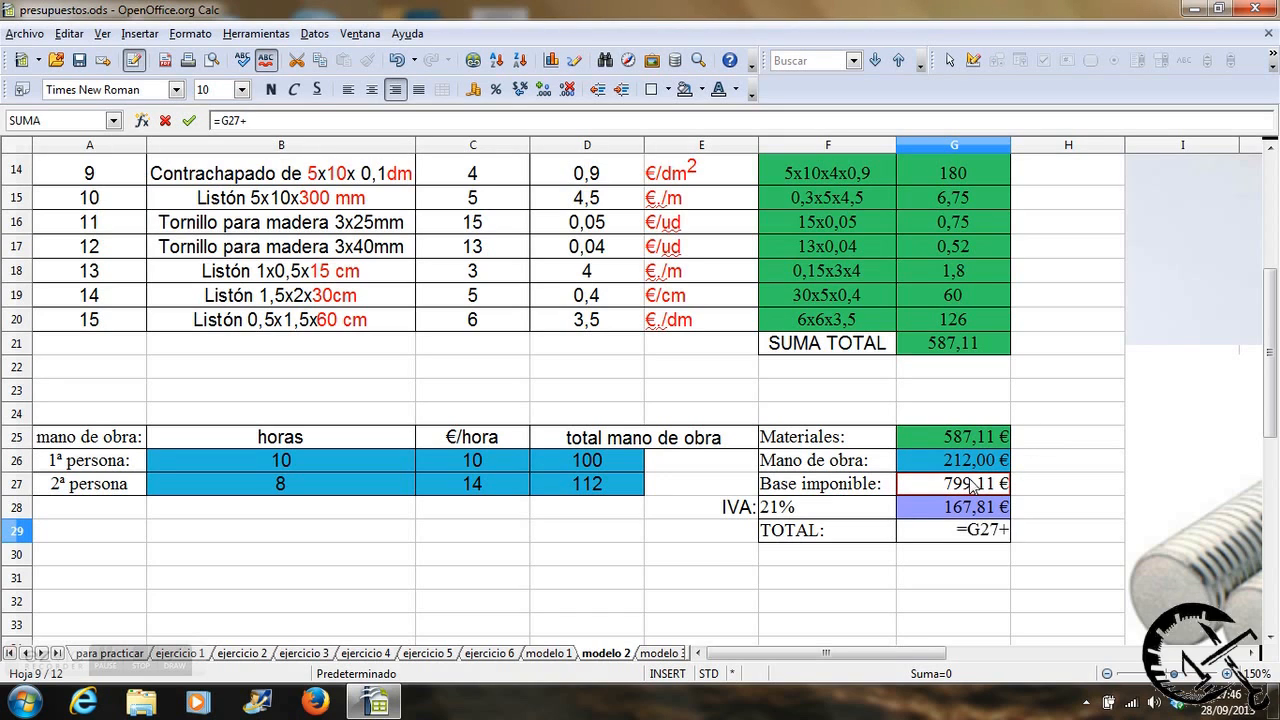
{"action": "left_click", "coordinate": [970, 507]}
{"action": "key", "text": "Return"}
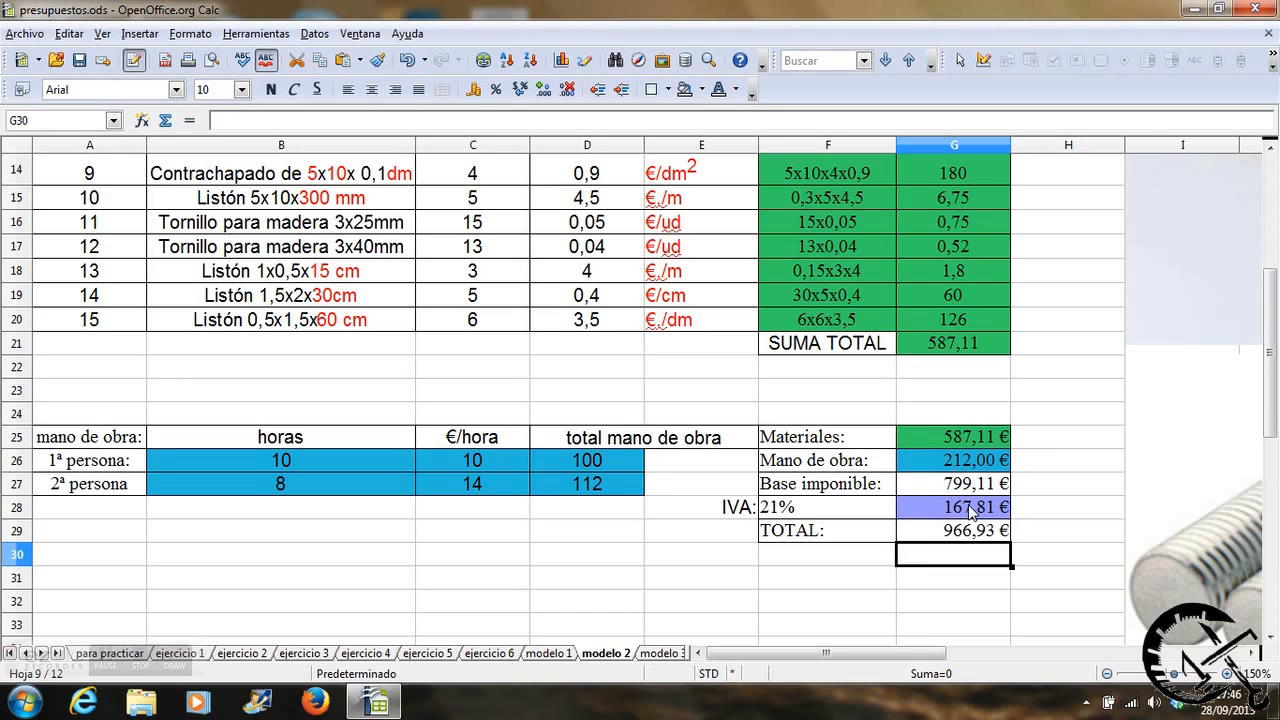